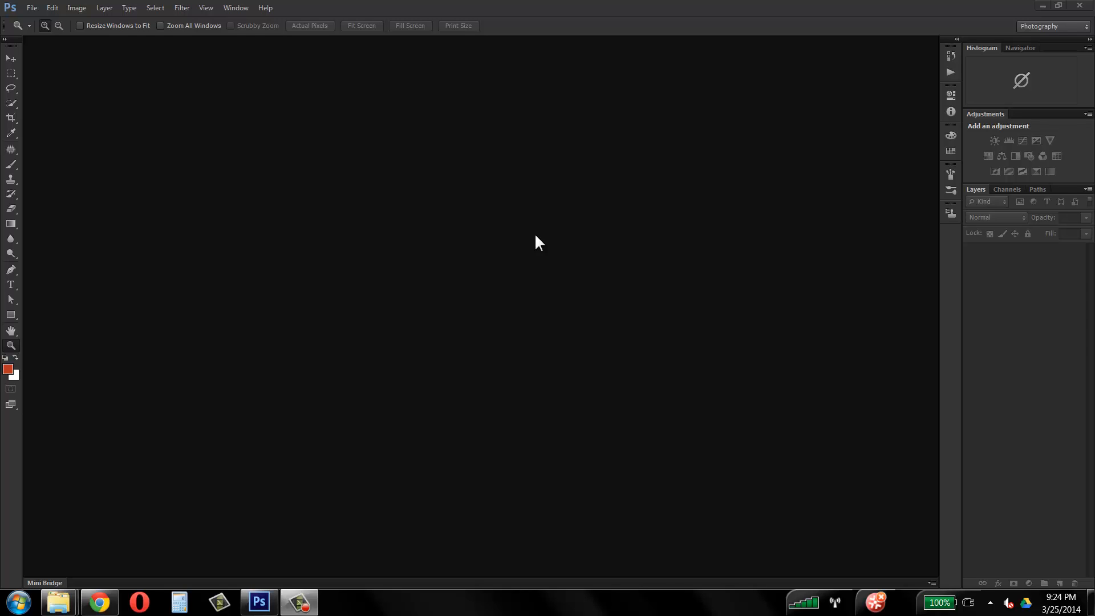
Step: Open annika.CR2 from the RAWs folder in Photoshop's Camera Raw
mouse_move(59, 602)
click(214, 504)
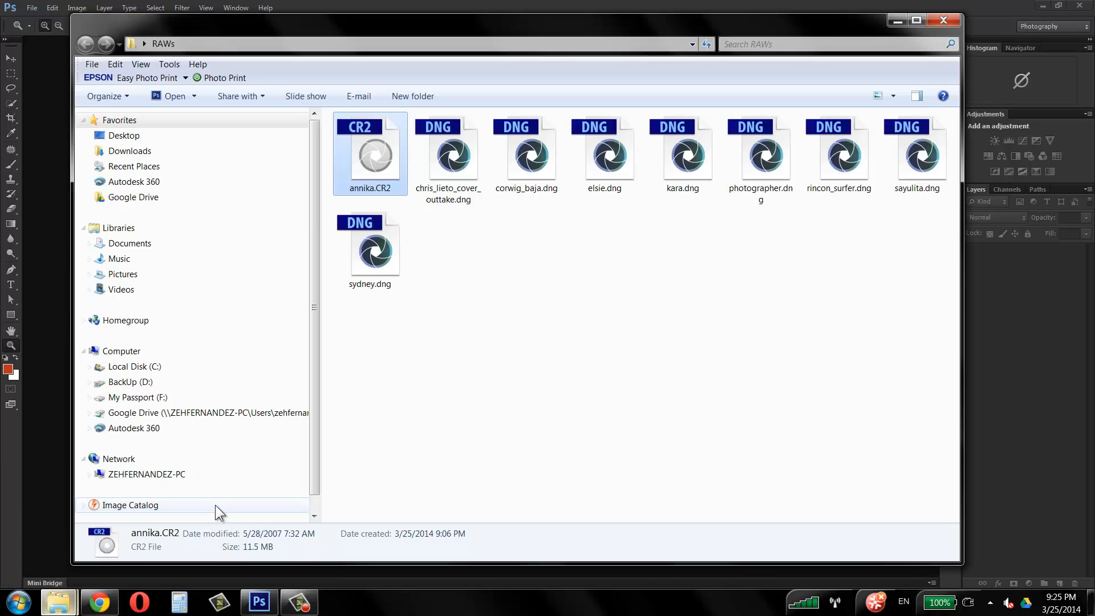
drag(417, 27, 814, 100)
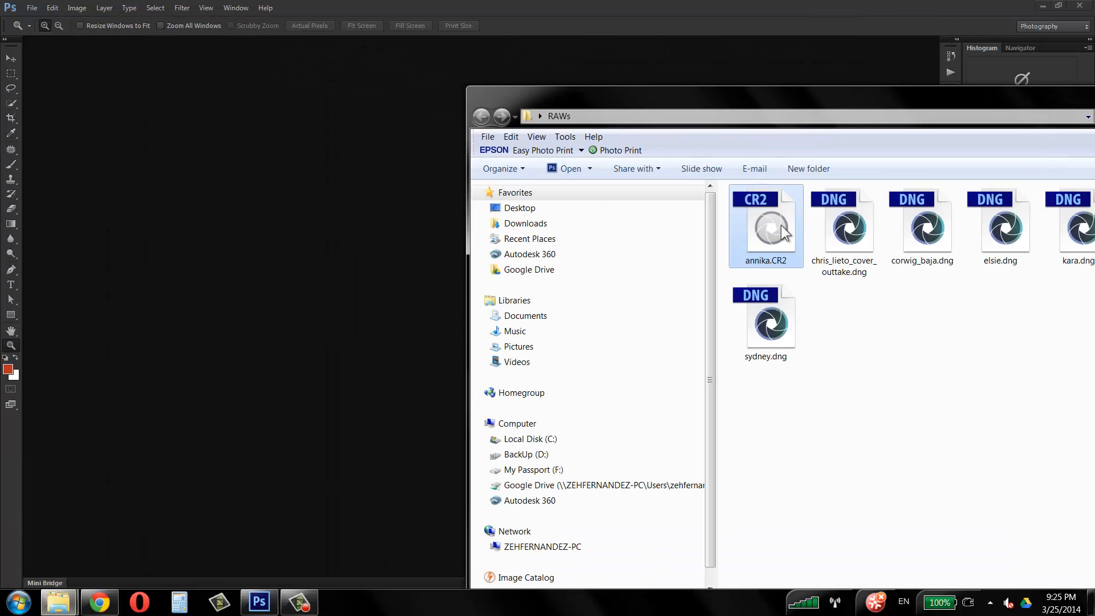
drag(781, 225, 373, 228)
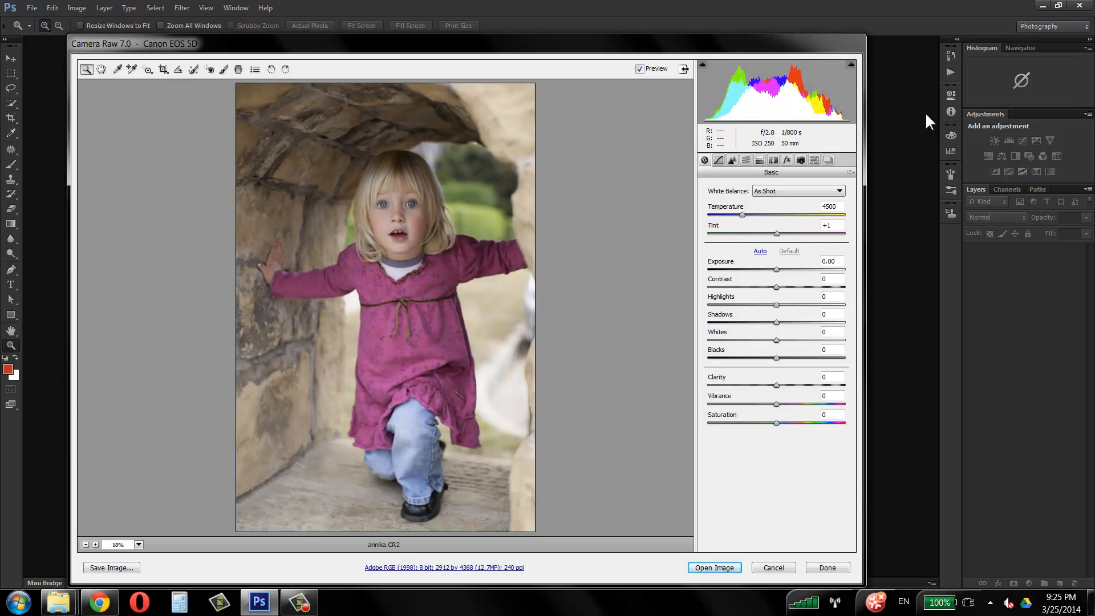
Step: Start Windows Magnifier, enlarge the screen to 200% to view the Camera Raw title, and return the magnification to 100%
key(F9)
click(21, 607)
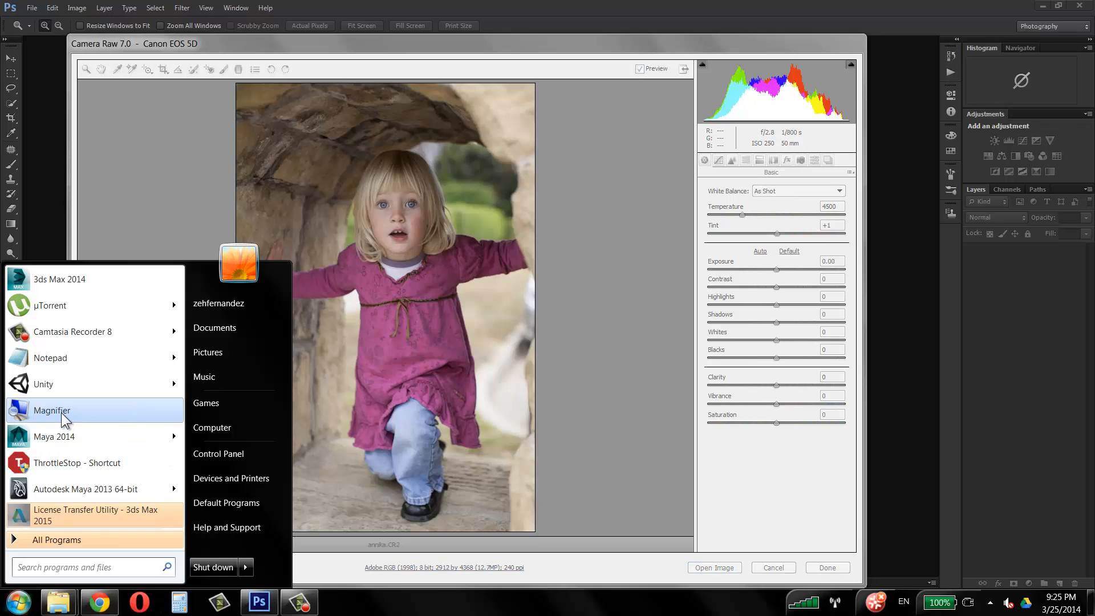
key(super+u)
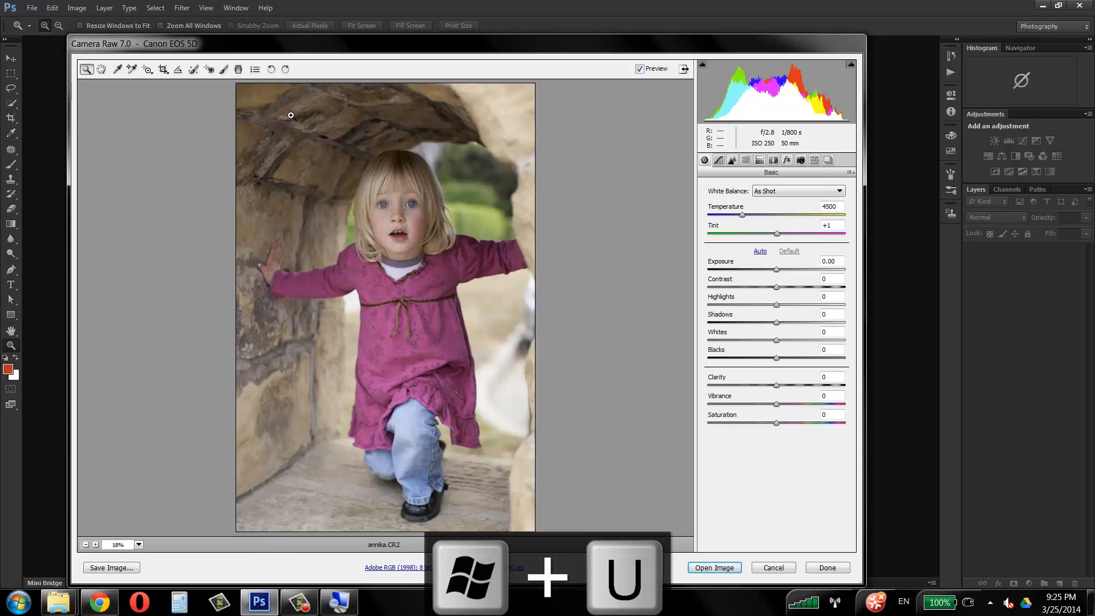
click(340, 601)
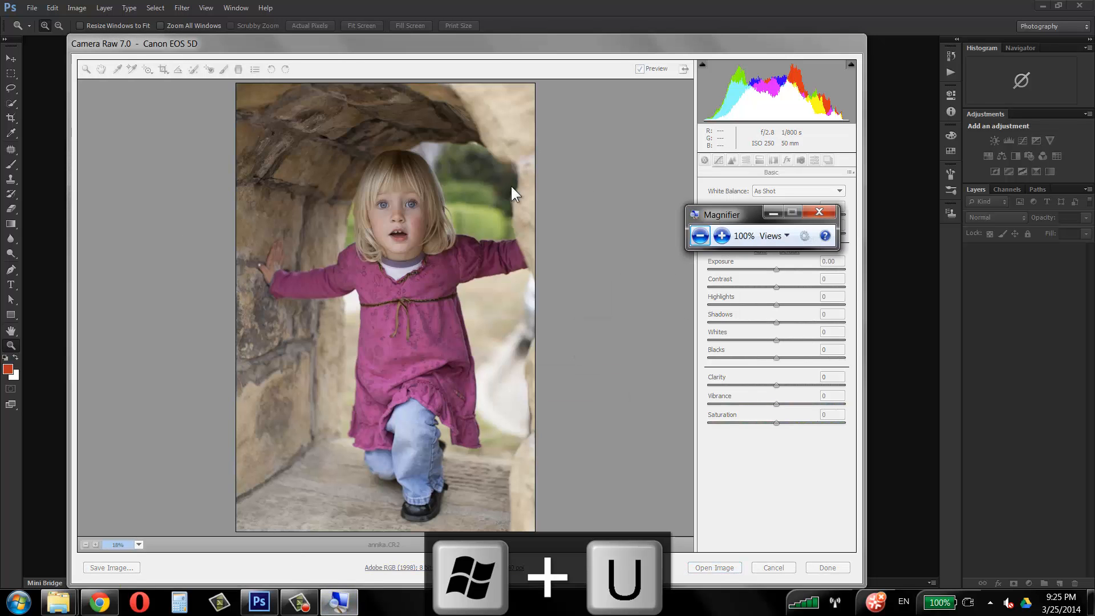
click(723, 239)
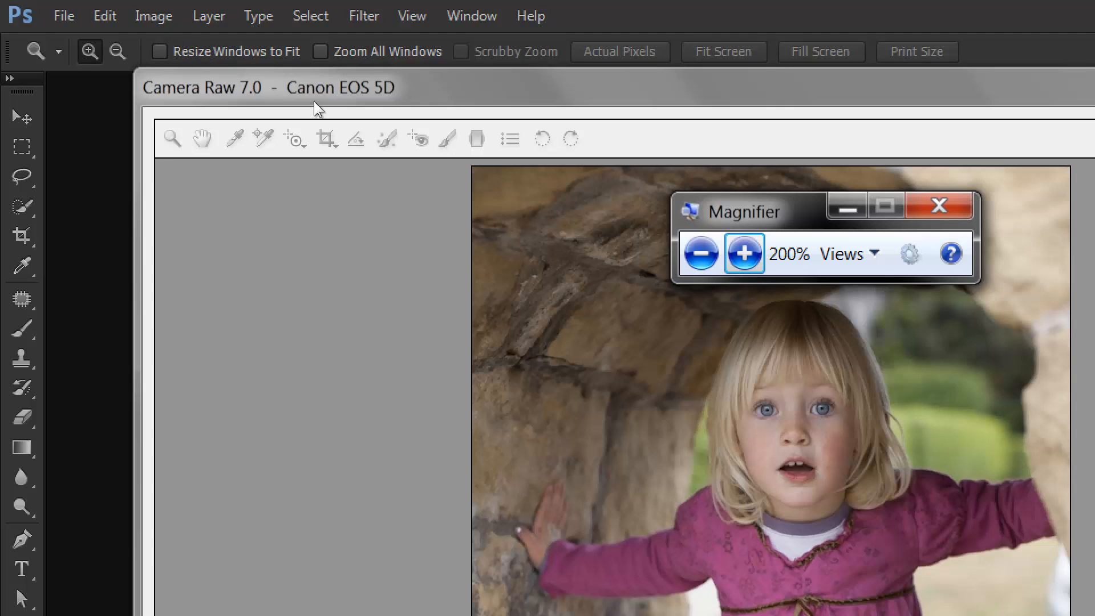
key(super+minus)
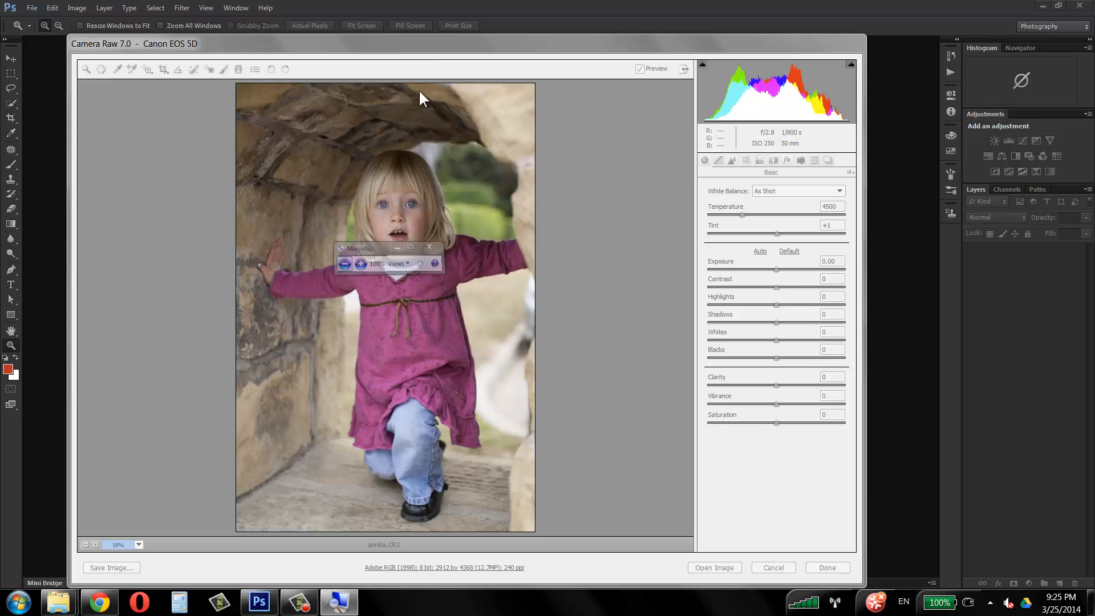
click(429, 43)
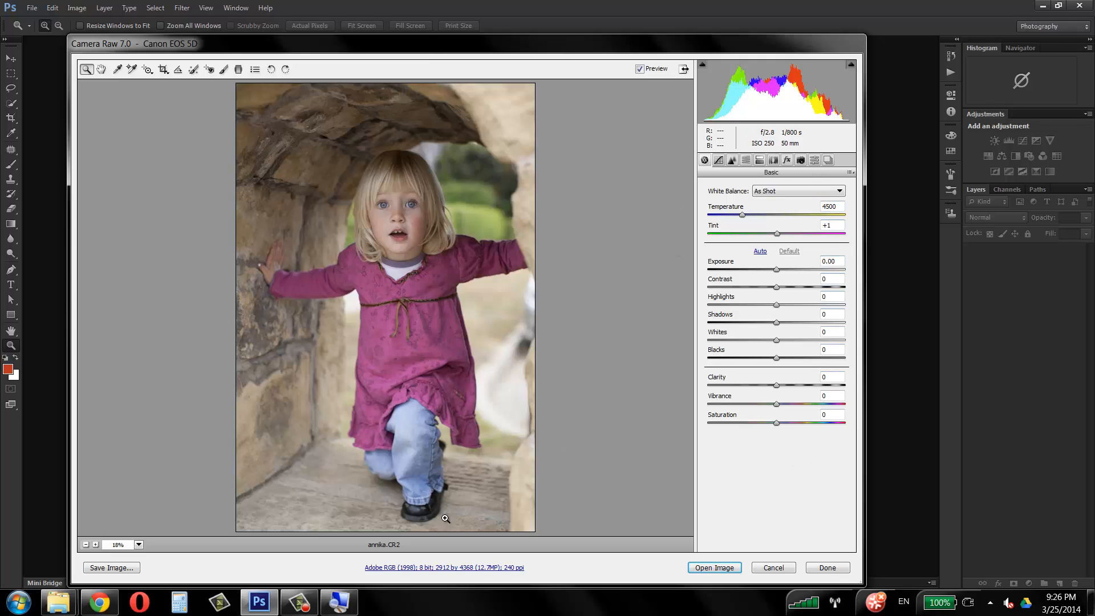
Step: Magnify the screen to 200% to examine the histogram and Basic adjustments, and reset the magnification to 100%
click(339, 602)
click(371, 126)
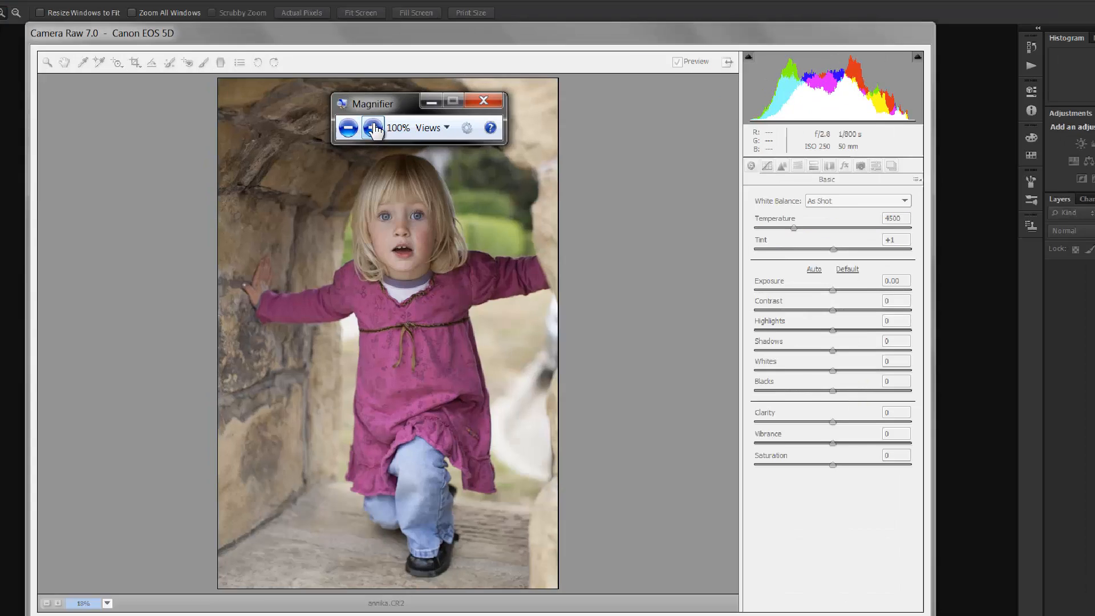
drag(739, 94, 981, 110)
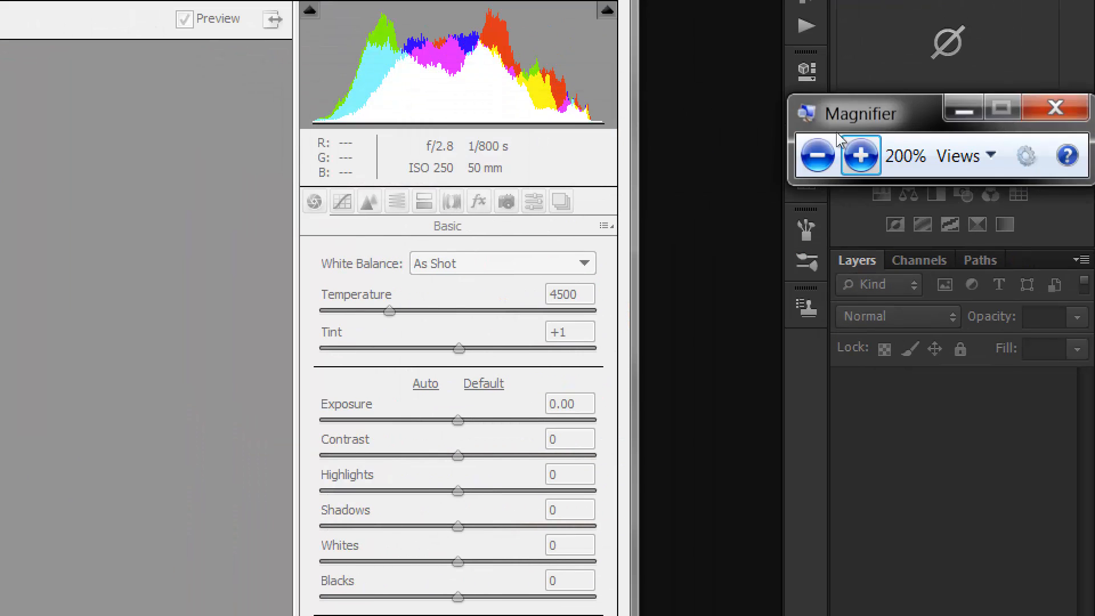
click(783, 140)
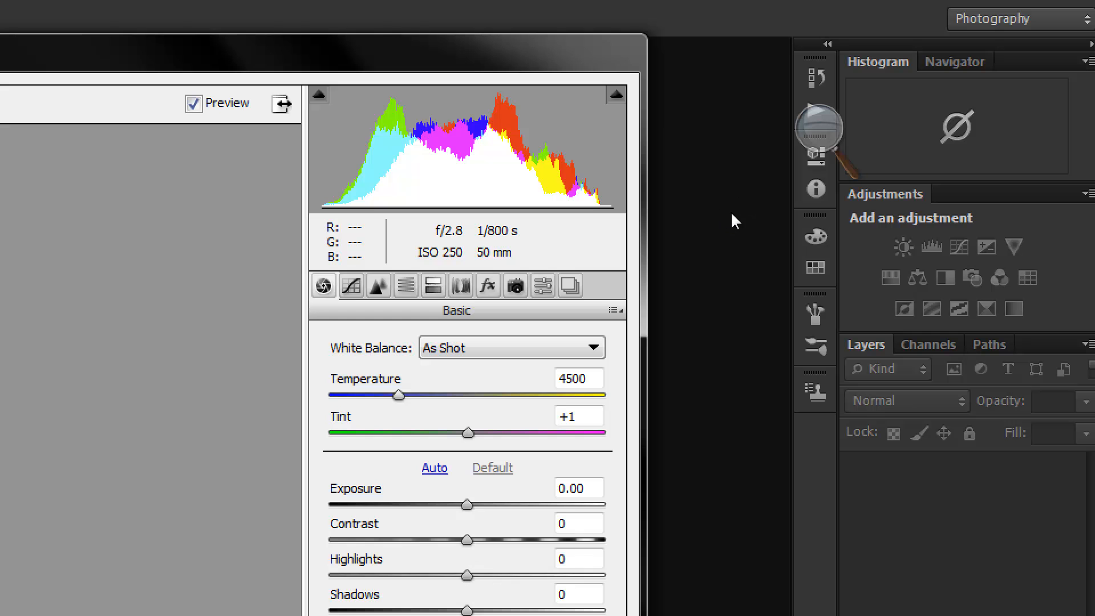
click(822, 131)
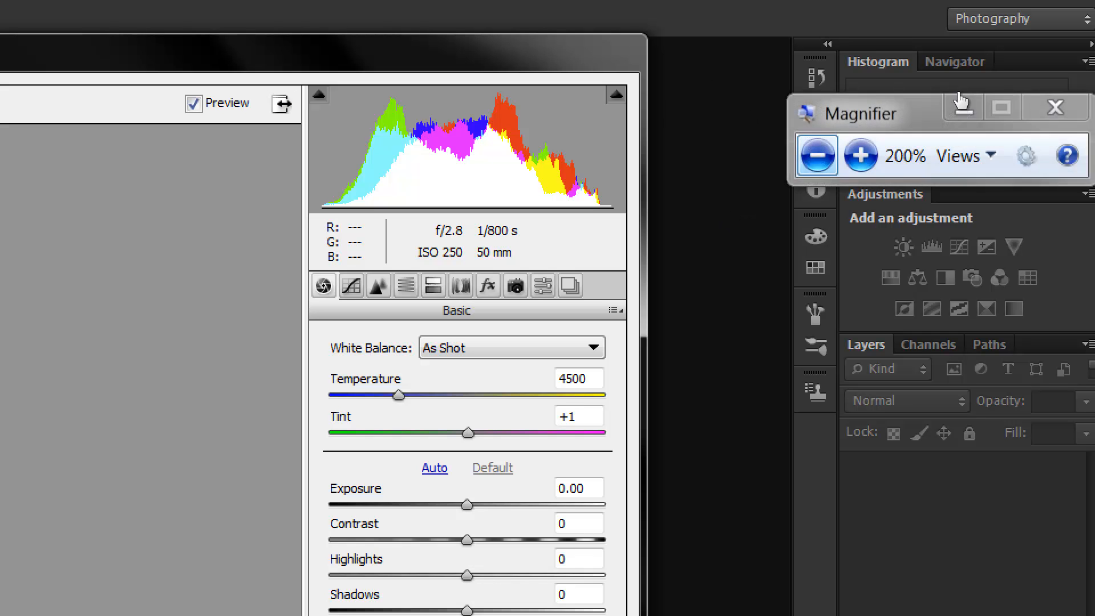
click(816, 156)
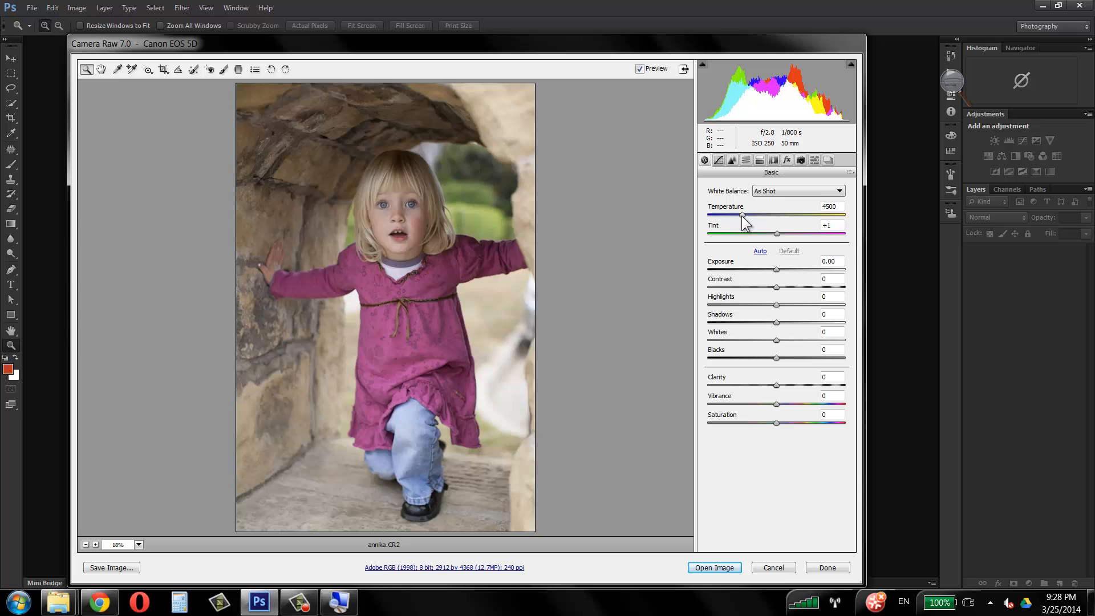
Step: Try cooler and warmer color temperatures on the photo, ending at 5300, and set the tint to -3
click(751, 215)
drag(751, 215, 716, 215)
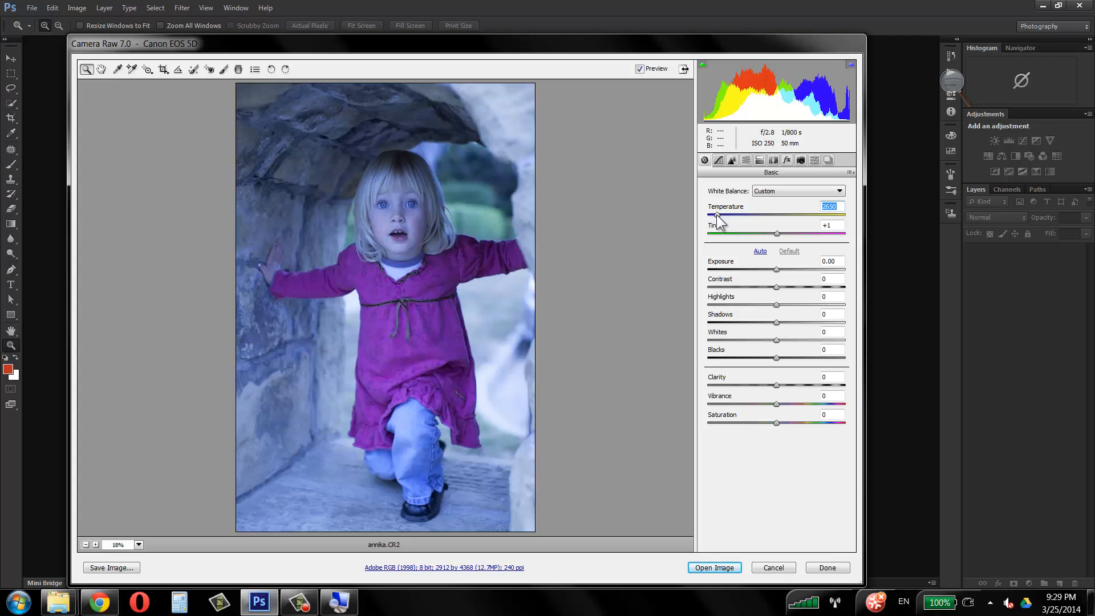
drag(716, 214, 769, 217)
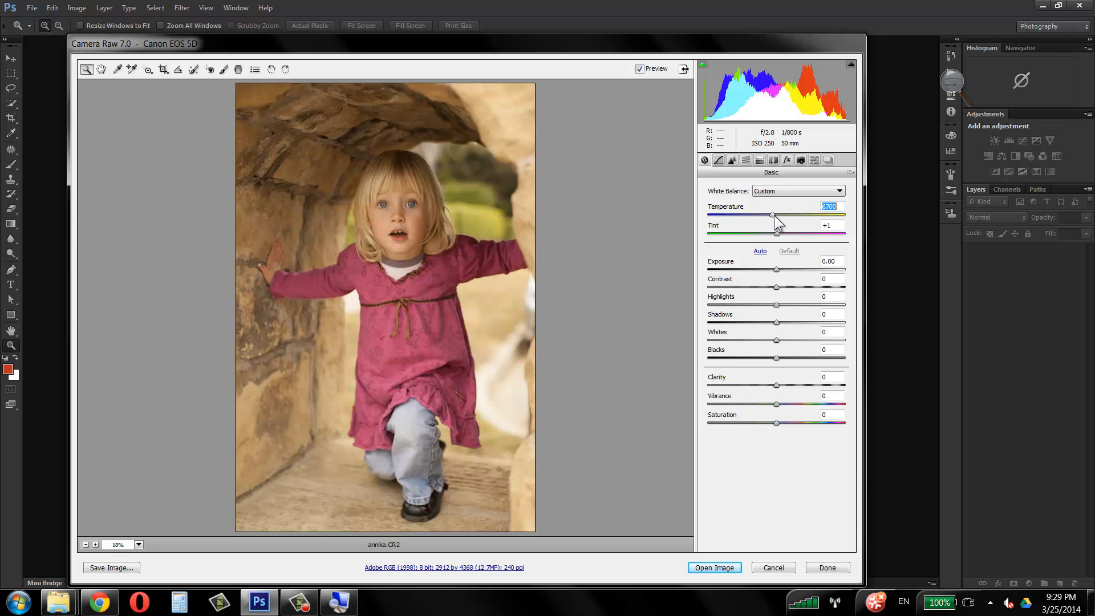
drag(771, 217, 769, 216)
drag(768, 215, 752, 215)
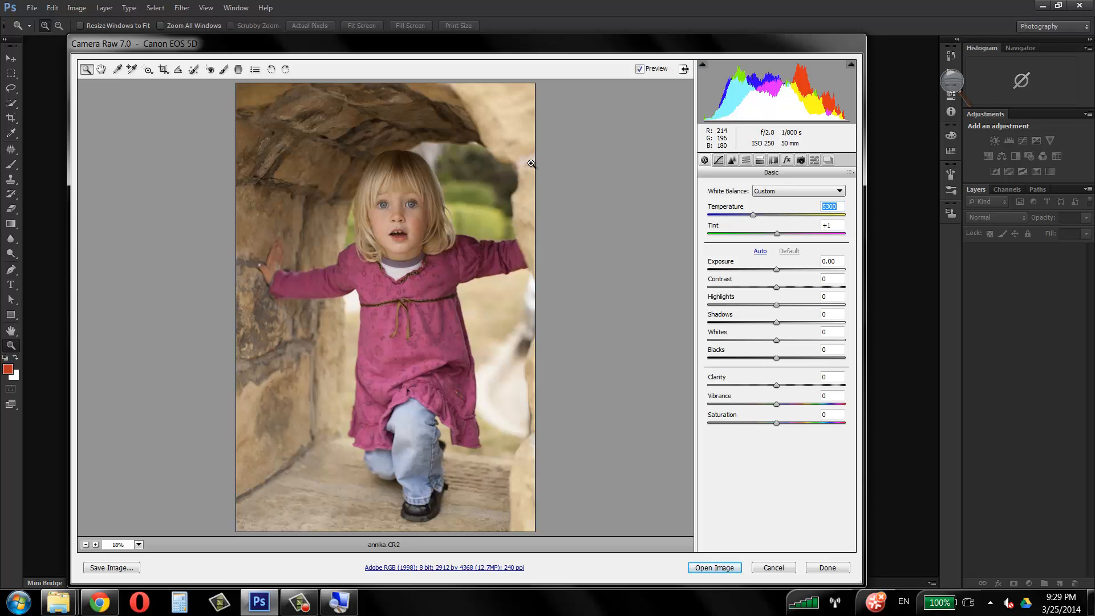
mouse_move(777, 233)
mouse_down()
mouse_move(813, 235)
mouse_move(738, 238)
mouse_move(775, 234)
mouse_up()
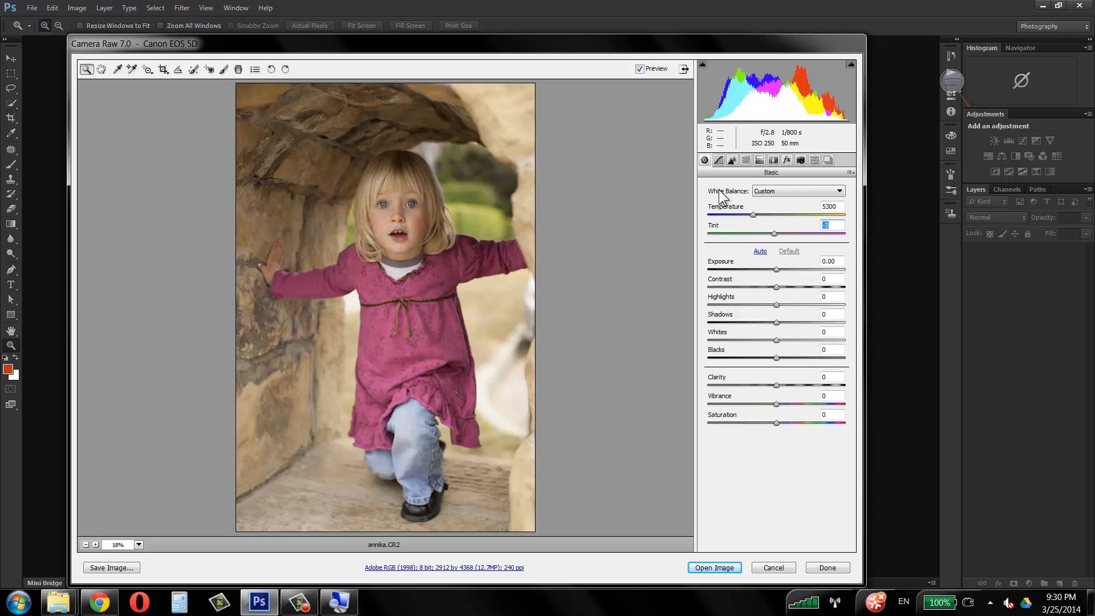
Step: Try the As Shot, Auto and Daylight white balance presets on the photo
click(793, 192)
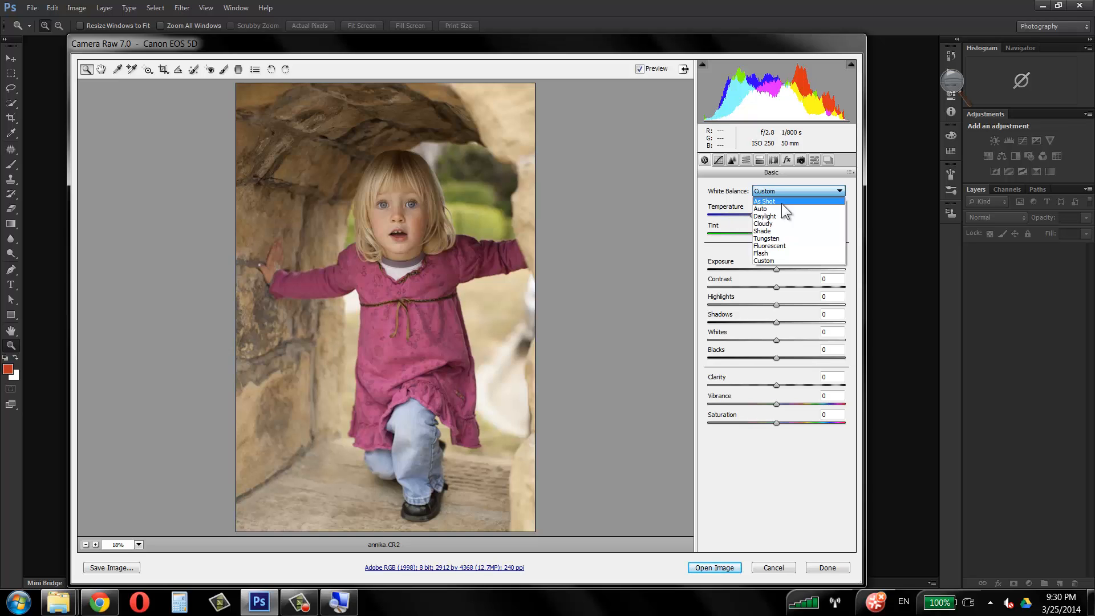
click(781, 203)
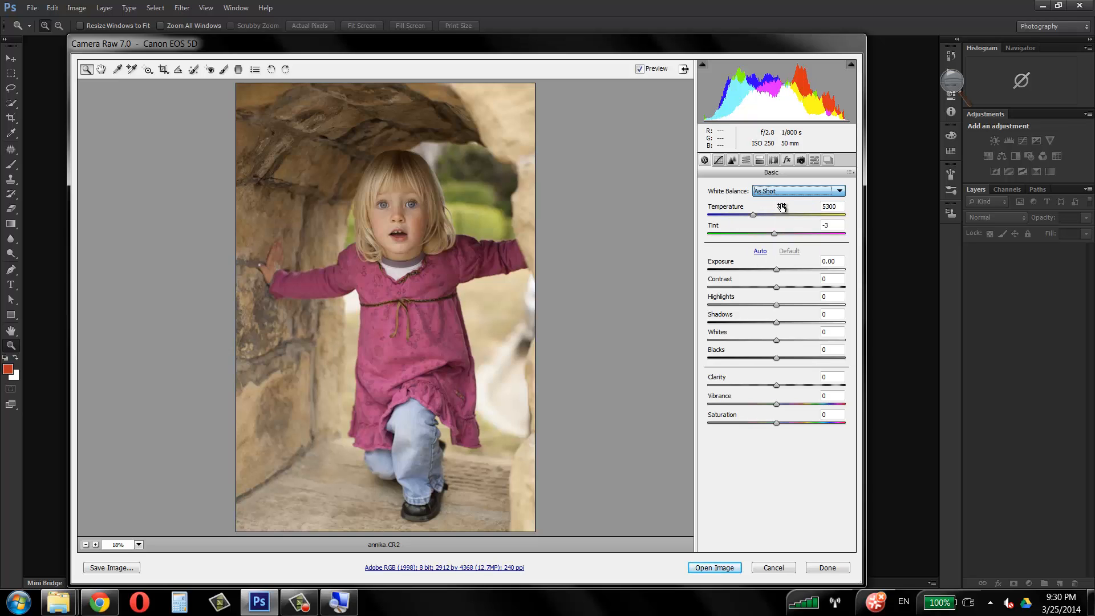
click(782, 193)
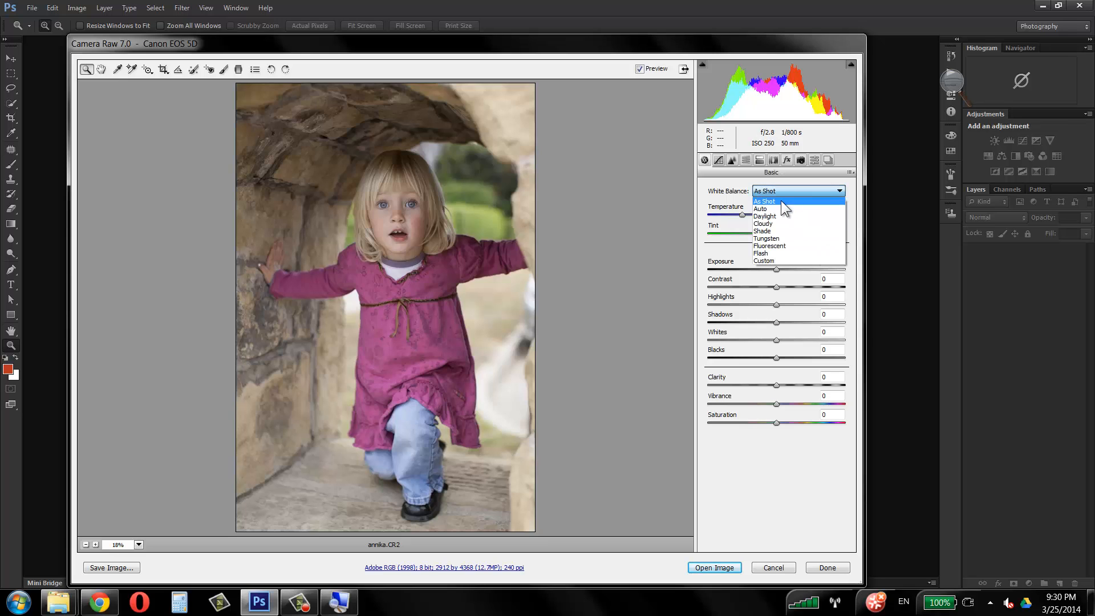
click(781, 201)
click(786, 190)
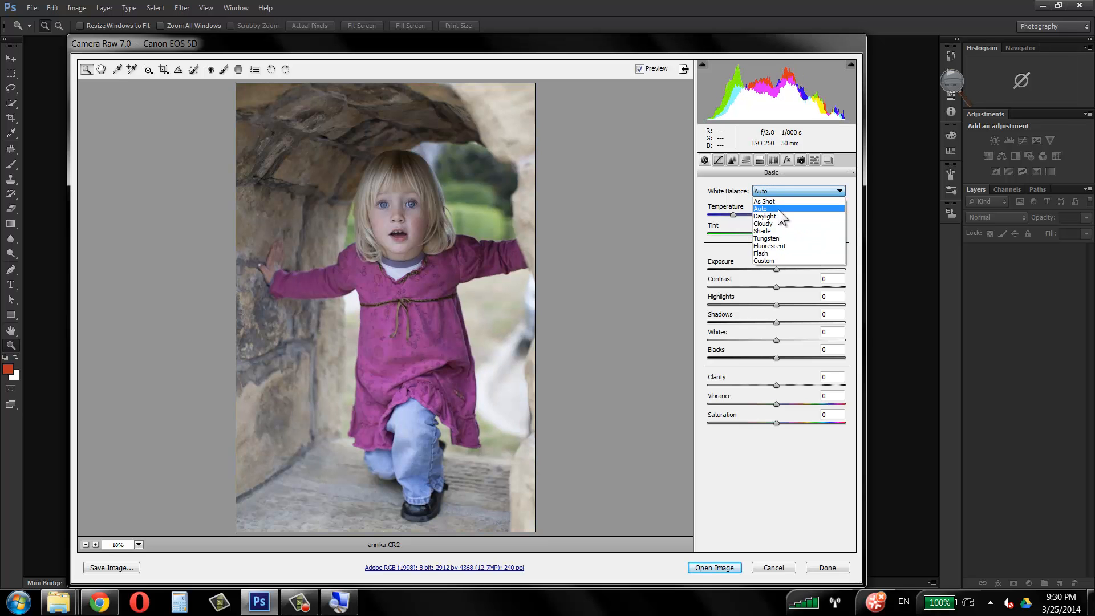
click(776, 213)
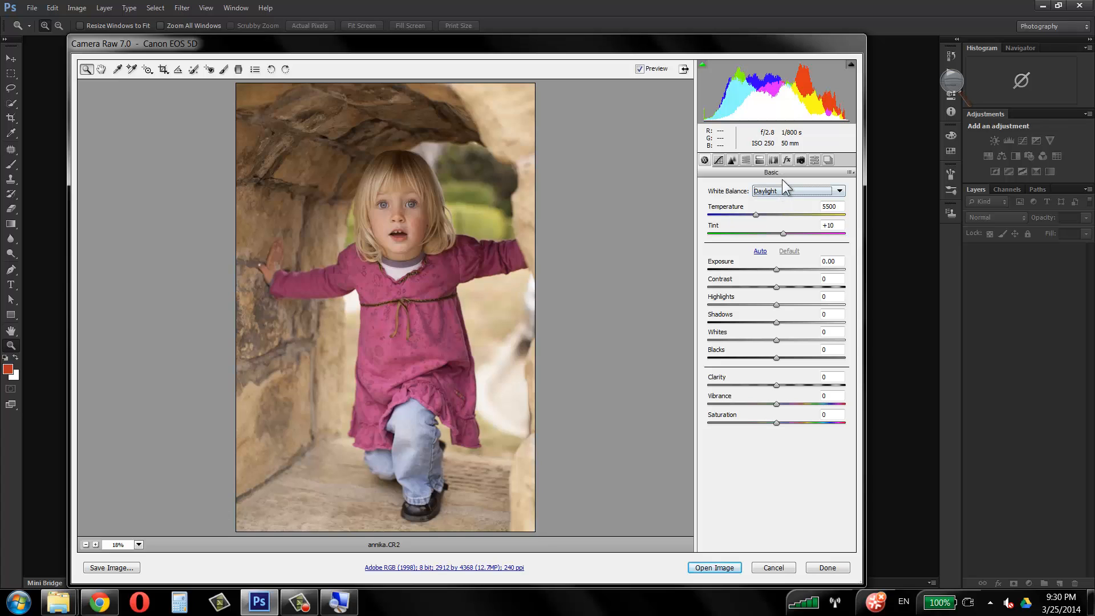
Step: Try the Cloudy, Shade and Tungsten white balance presets on the photo
click(782, 190)
click(782, 222)
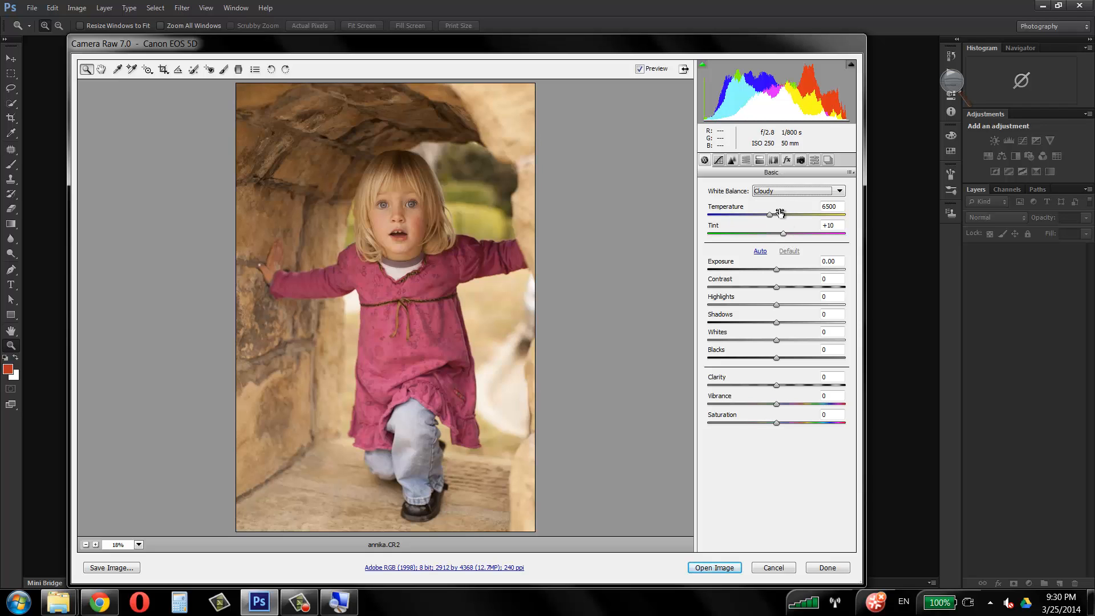
click(780, 195)
click(775, 231)
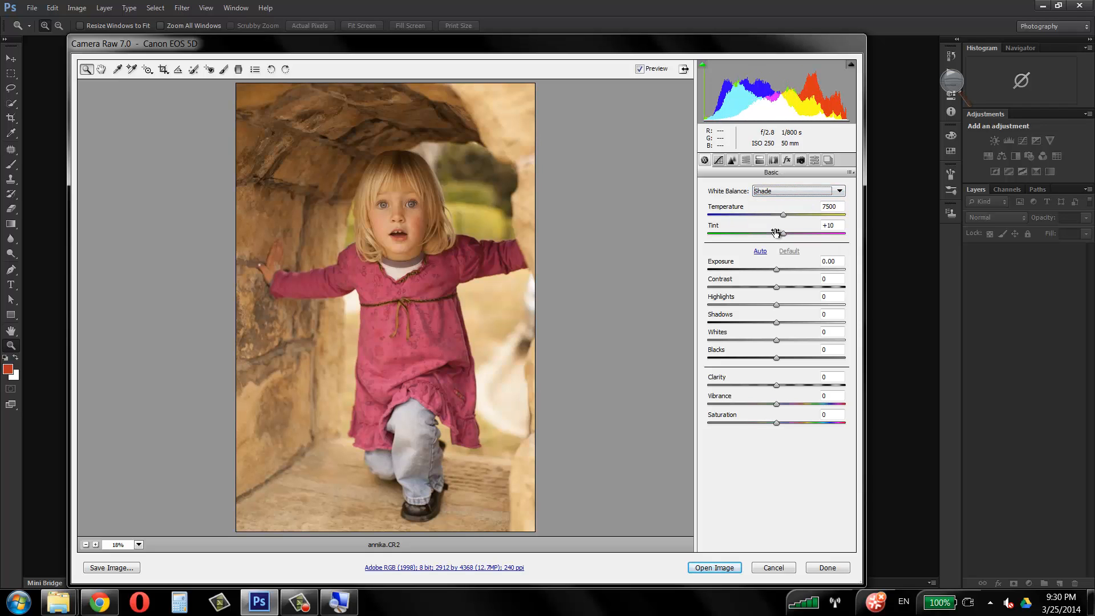
click(785, 190)
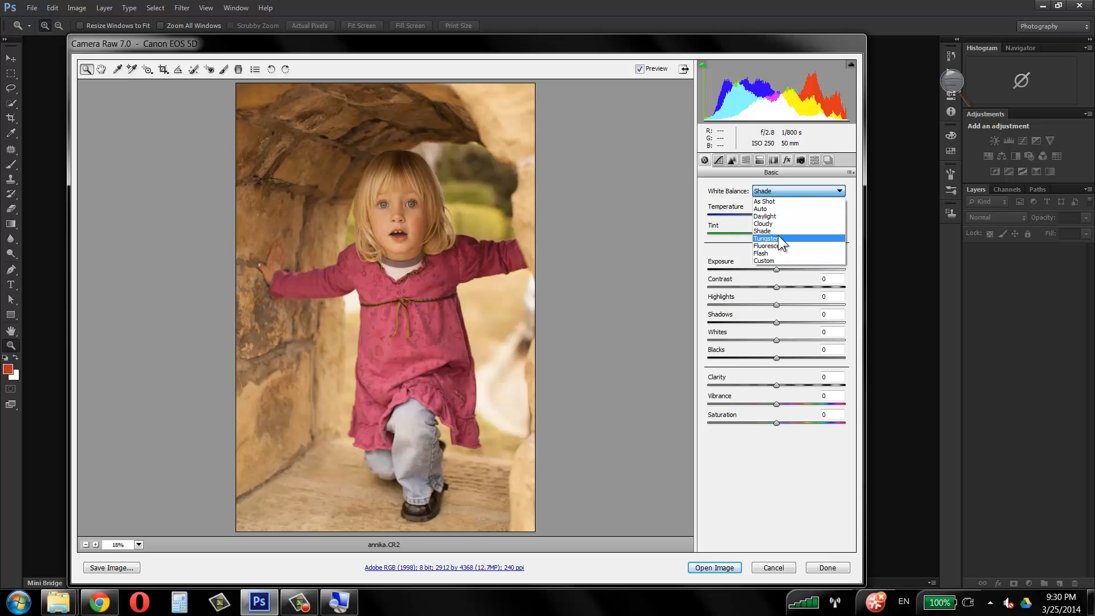
click(778, 237)
Step: Try the Fluorescent and Flash white balance presets on the photo
click(779, 190)
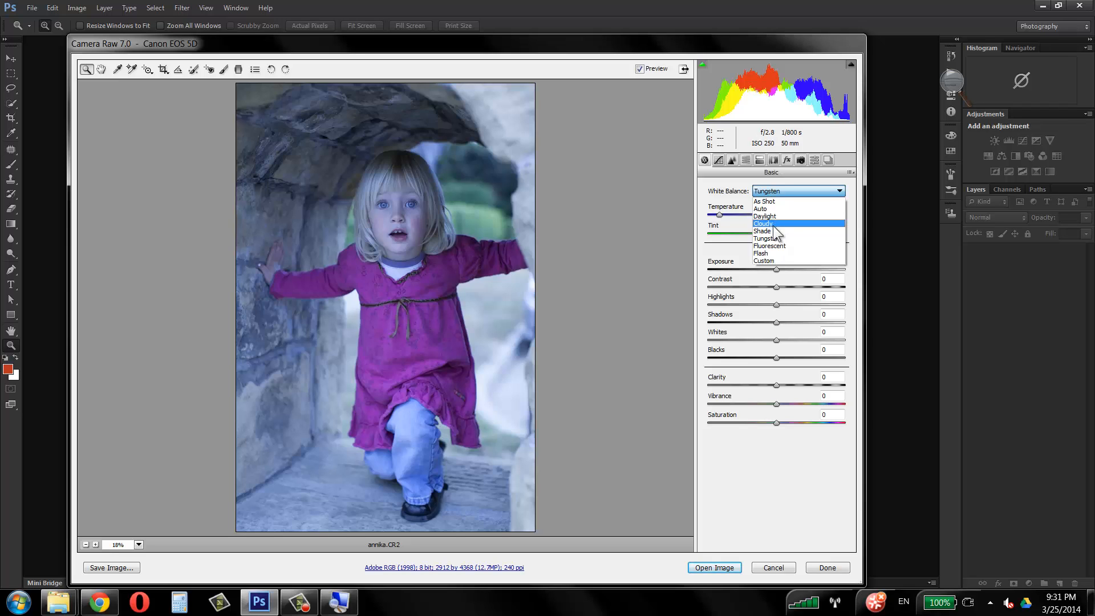
click(779, 238)
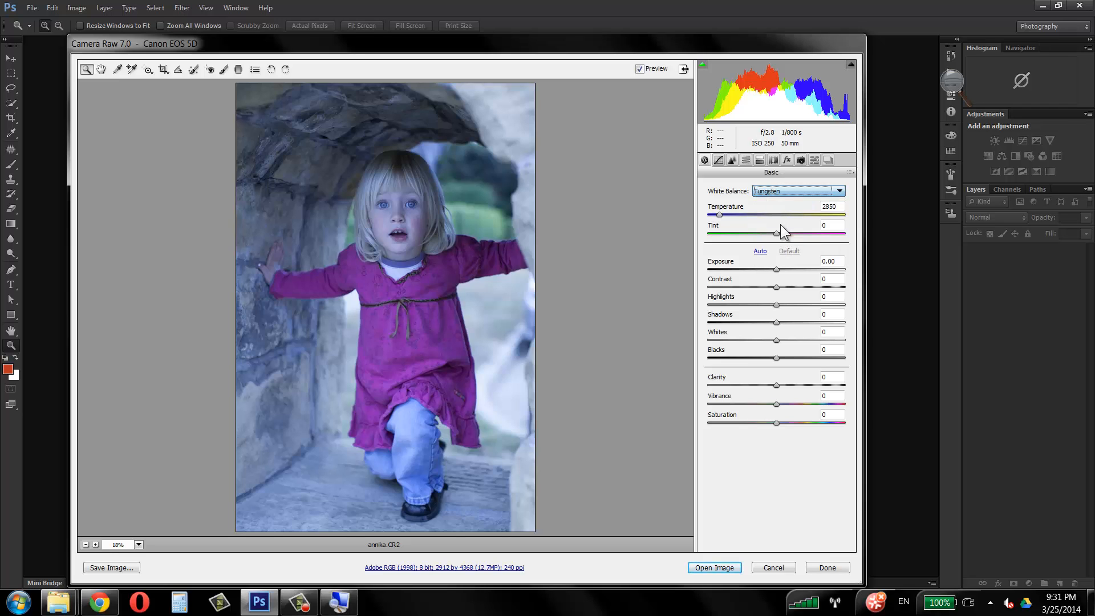
click(781, 192)
click(782, 246)
click(785, 190)
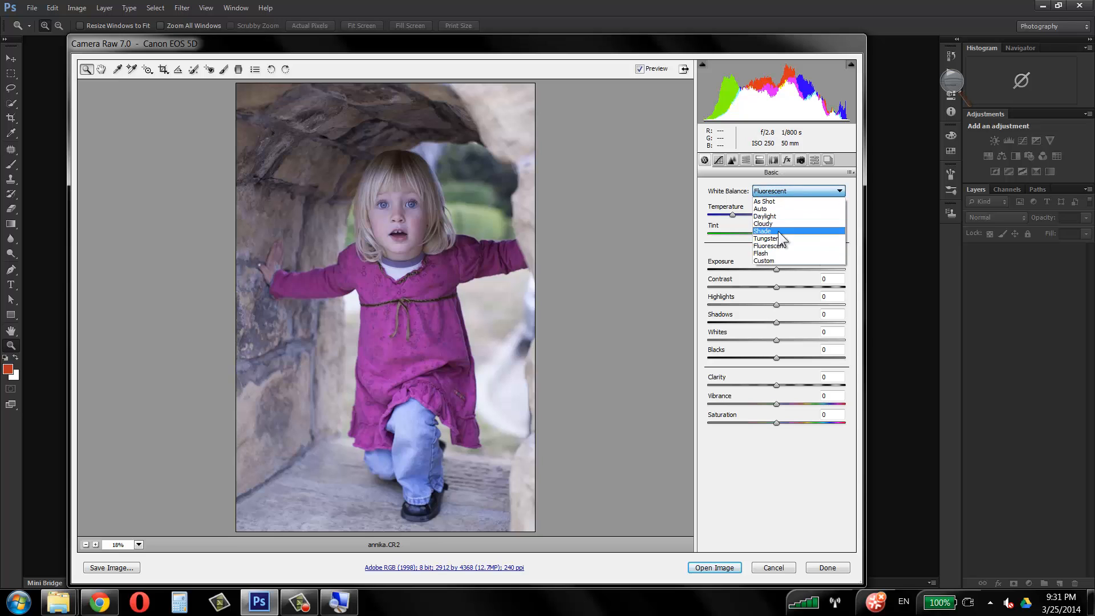
click(778, 251)
Step: Return the white balance to Custom and set the temperature to 5650 and the tint to -7
click(784, 190)
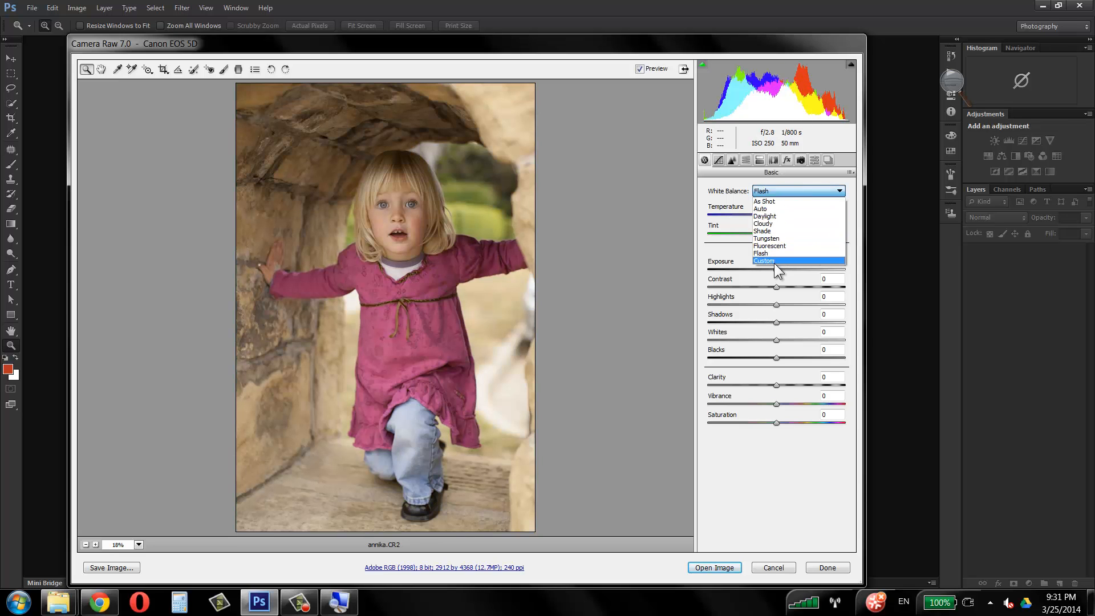
click(782, 265)
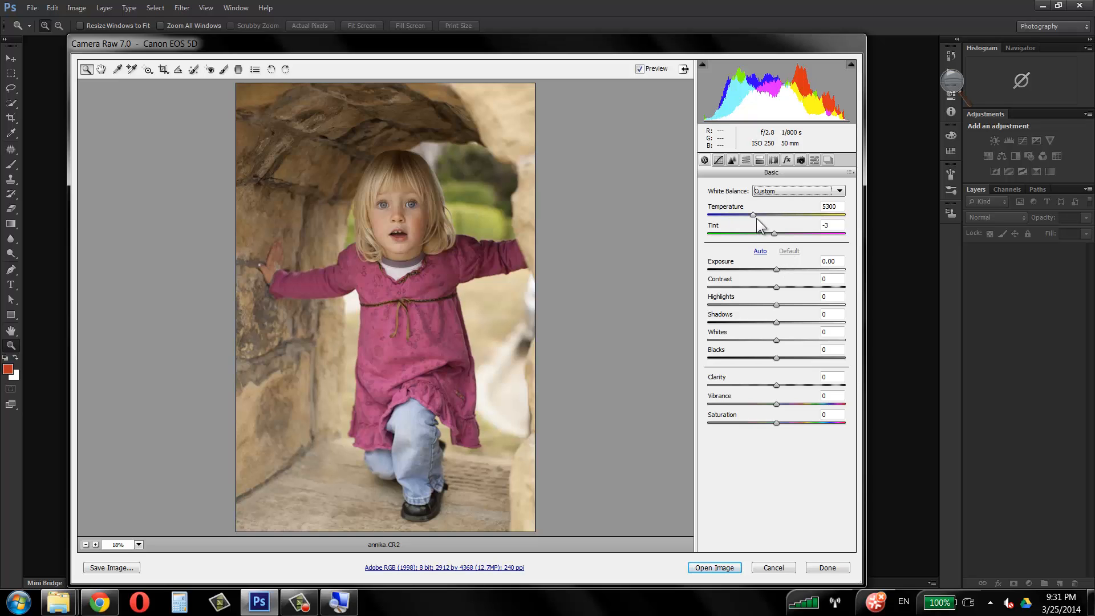
drag(755, 215, 774, 235)
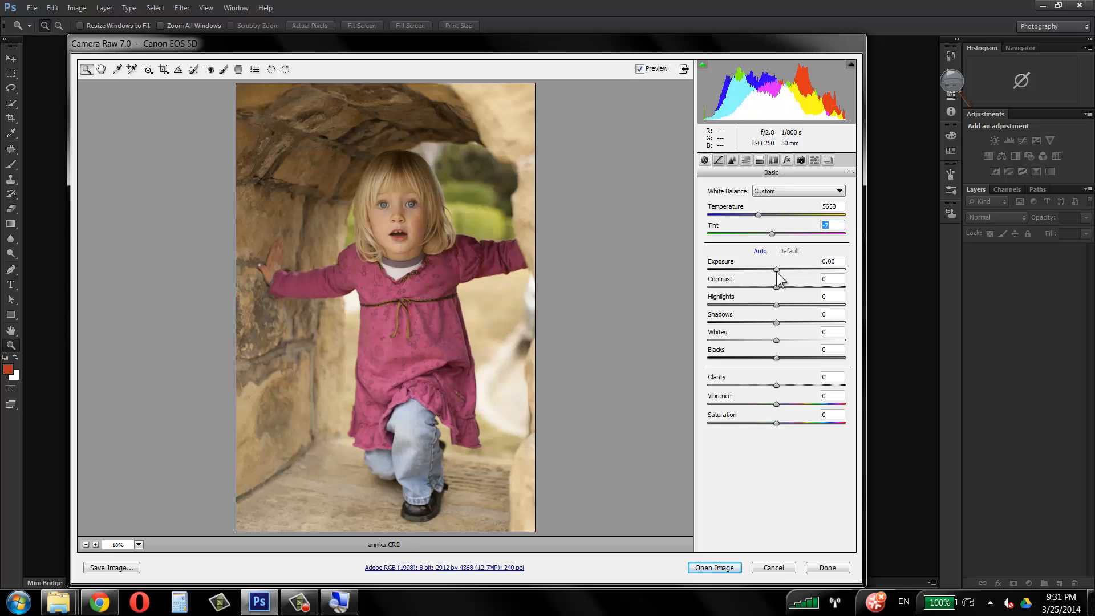
Step: Try darkening the photo to an exposure of -3.80, and bring the exposure back to -0.05
drag(775, 271, 724, 269)
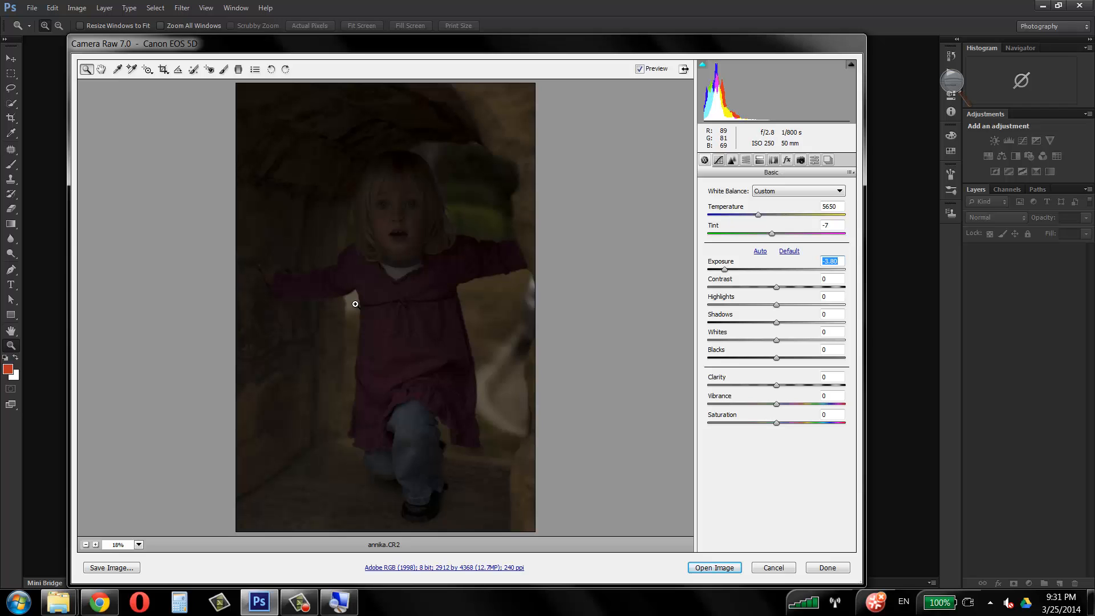
key(Return)
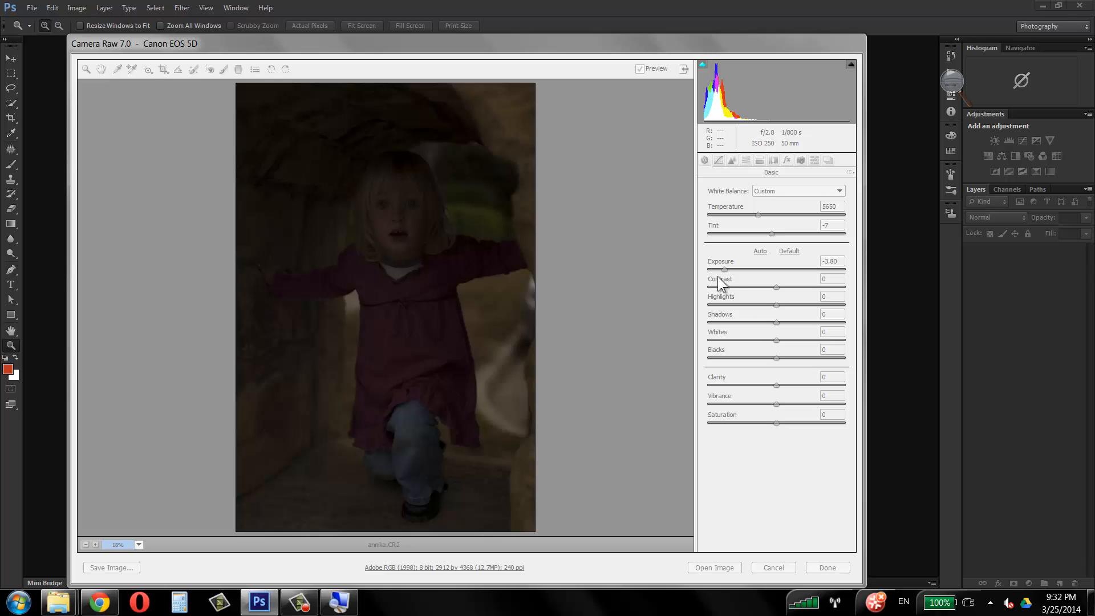
key(F9)
drag(726, 269, 778, 268)
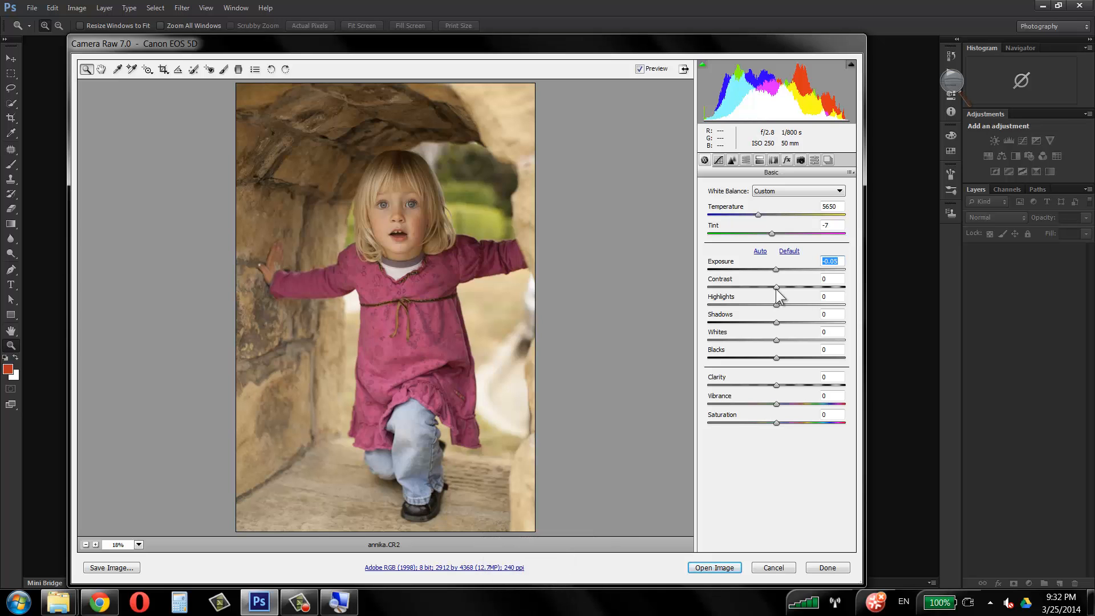
Step: Set the photo's contrast to +1, the highlights to +100 and the shadows to -100
mouse_move(776, 288)
mouse_down()
mouse_move(845, 293)
mouse_move(700, 297)
mouse_move(850, 306)
mouse_move(776, 306)
mouse_up()
drag(778, 306, 847, 307)
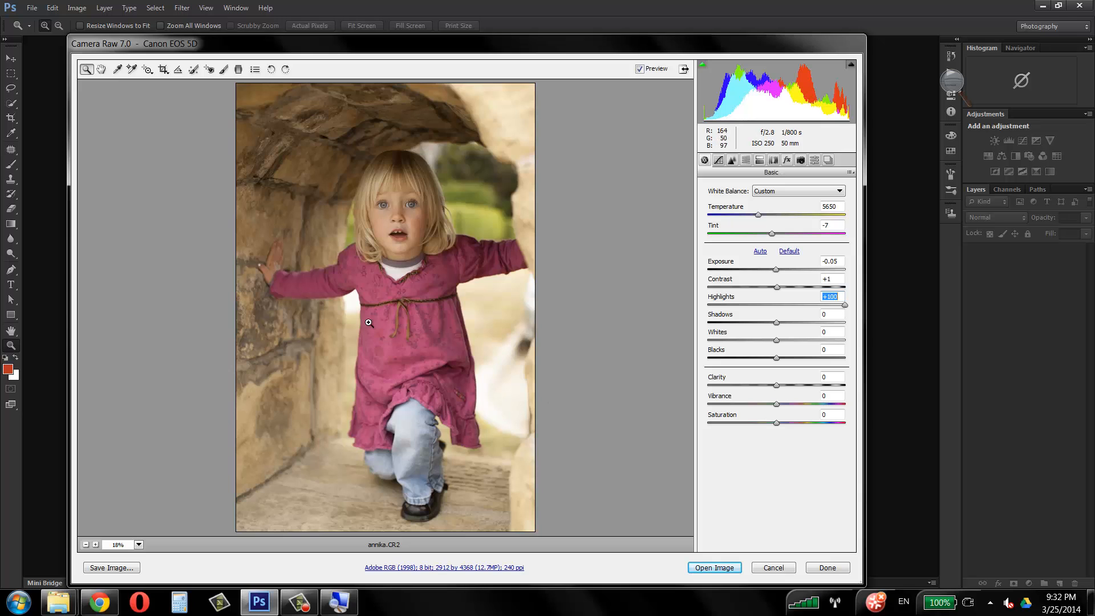
drag(845, 305, 706, 323)
drag(779, 305, 869, 307)
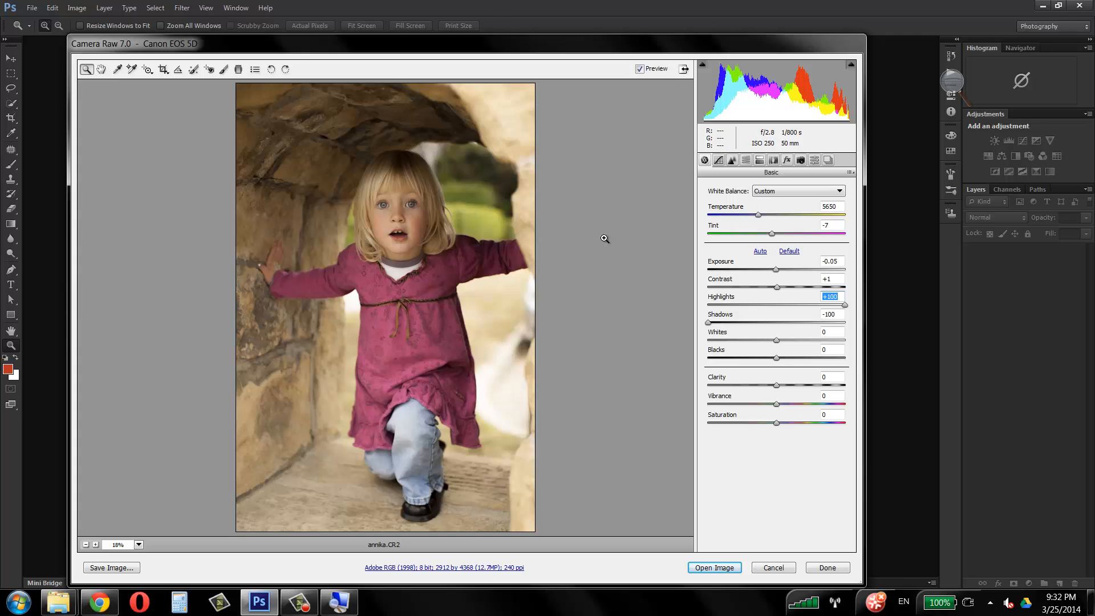
Step: Raise the whites to +100 and lower the blacks to -36
drag(775, 341, 848, 342)
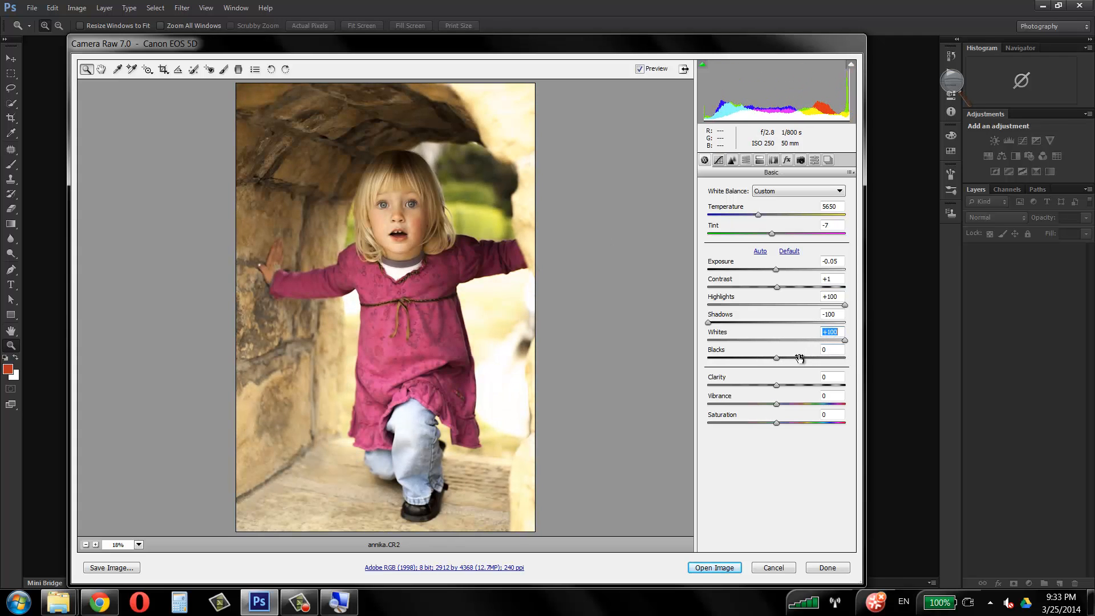
mouse_move(777, 360)
mouse_down()
mouse_move(743, 365)
mouse_move(760, 365)
mouse_up()
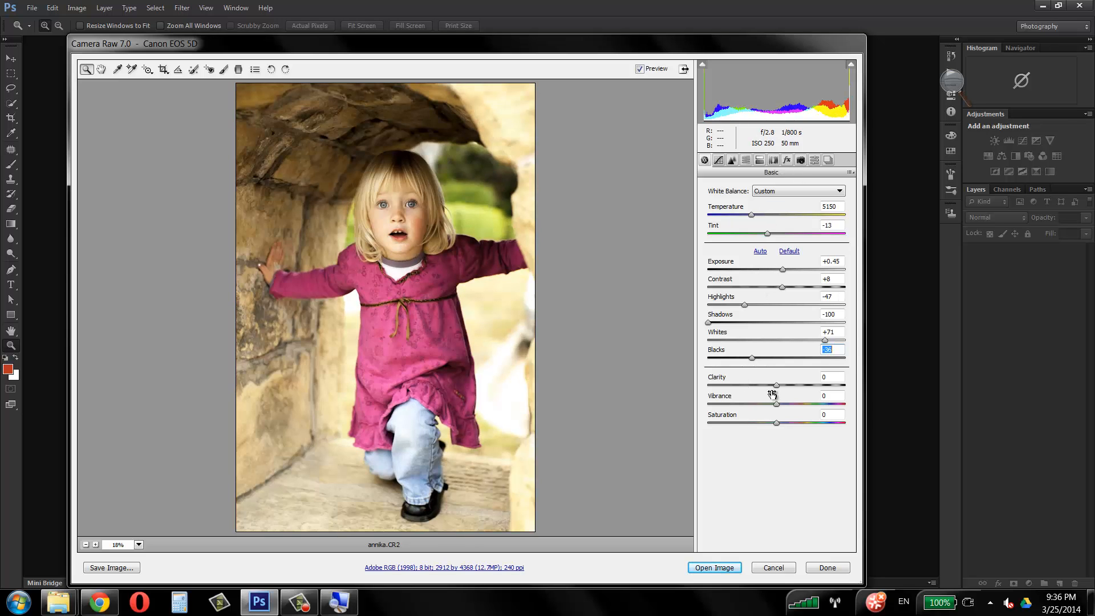
Step: Try the clarity at +100 and at a strongly negative value to compare a crisp and a soft look
mouse_move(776, 387)
mouse_down()
mouse_move(805, 387)
mouse_move(747, 391)
mouse_move(774, 389)
mouse_up()
drag(775, 388, 848, 385)
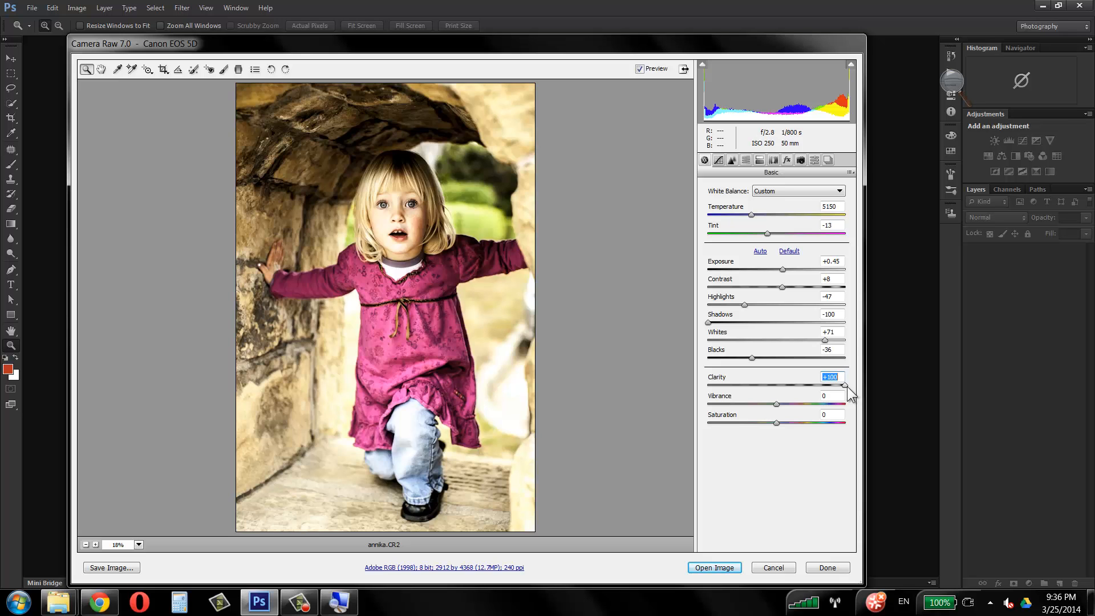
drag(848, 386, 714, 388)
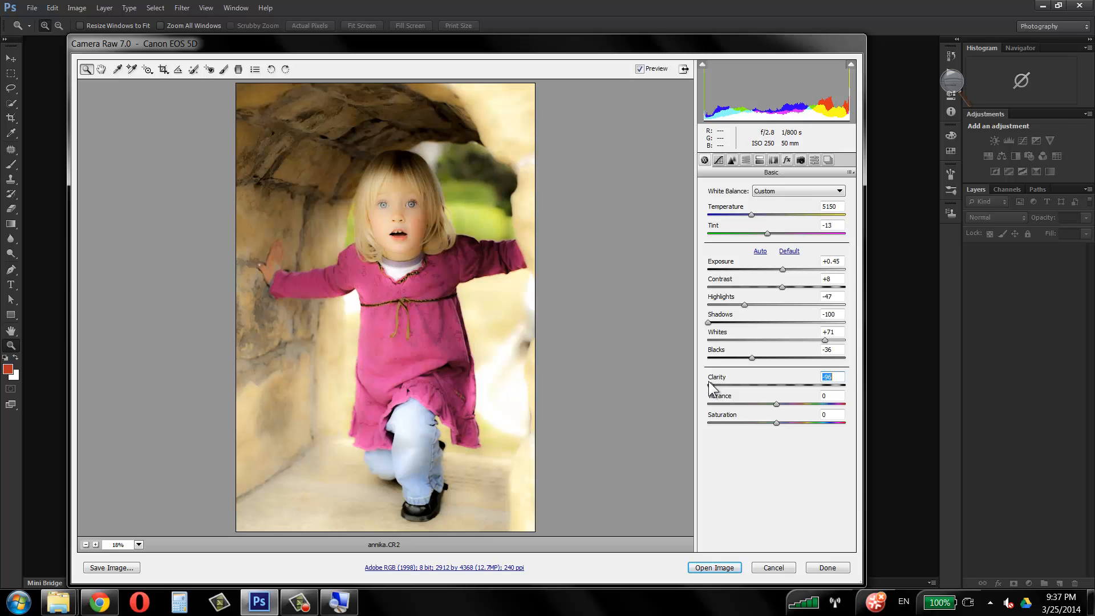
Step: Try a saturation of -100, and finish with clarity -2, vibrance -2 and saturation -3
drag(713, 384, 683, 433)
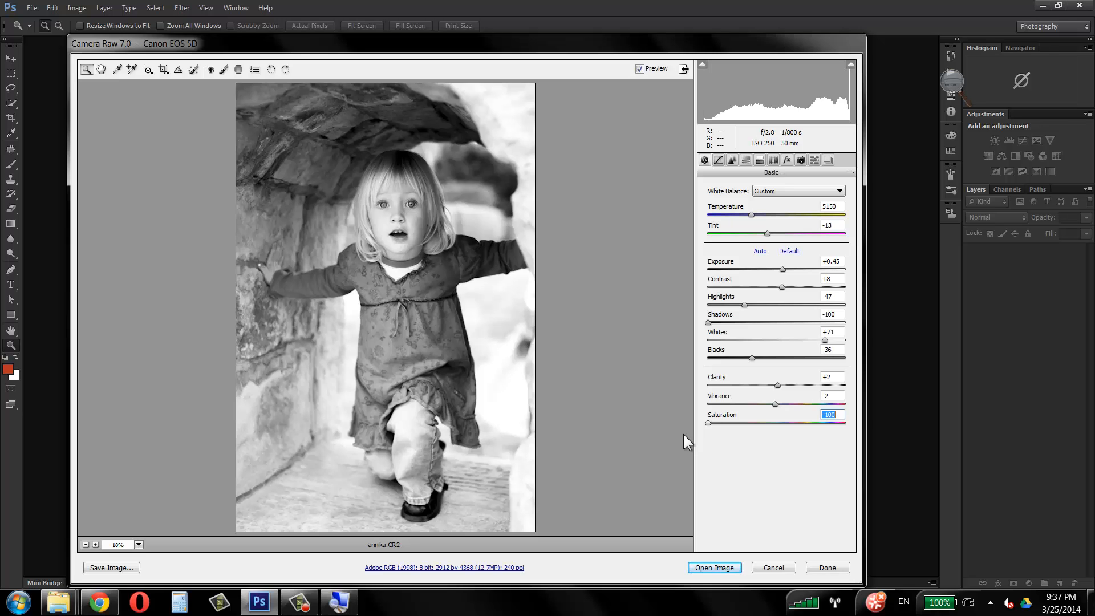
drag(708, 423, 775, 384)
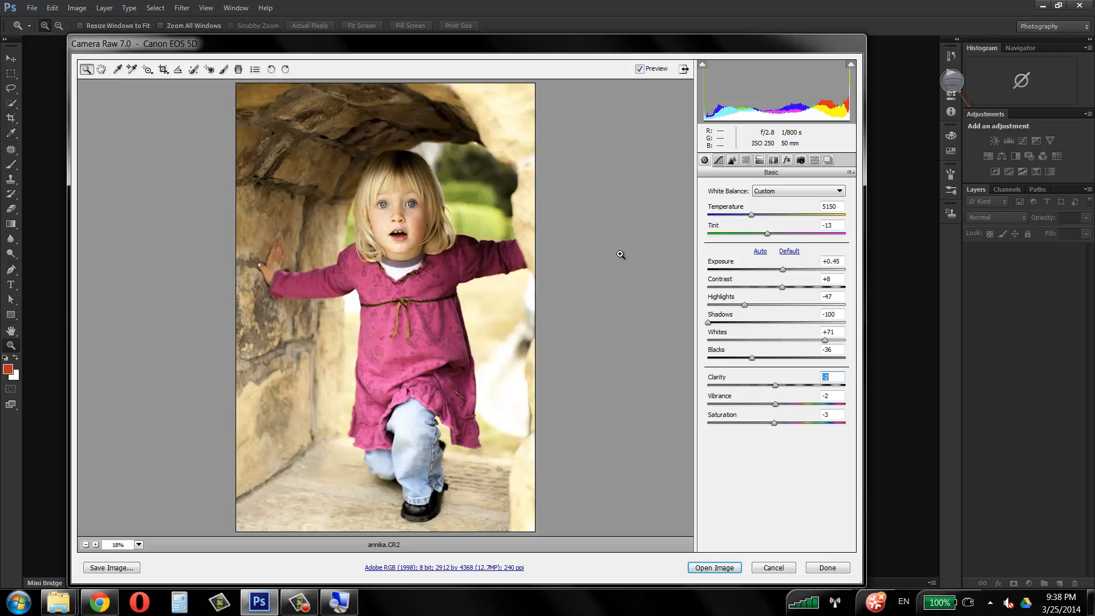
Step: Enlarge the screen to 200% with Magnifier, open the Tone Curve settings, and restore the normal magnification
click(340, 603)
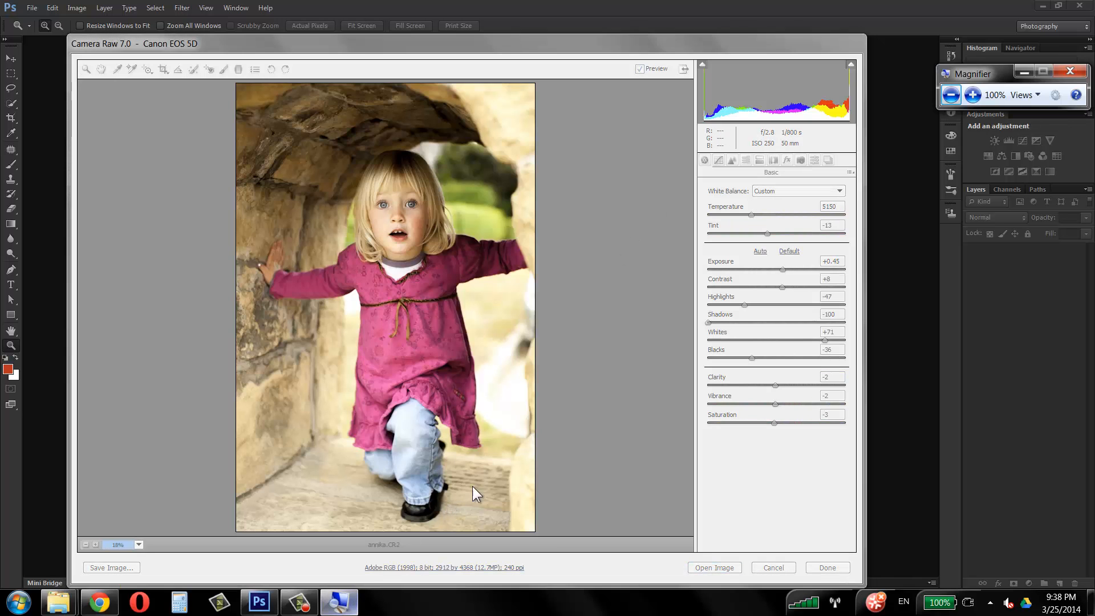
click(972, 94)
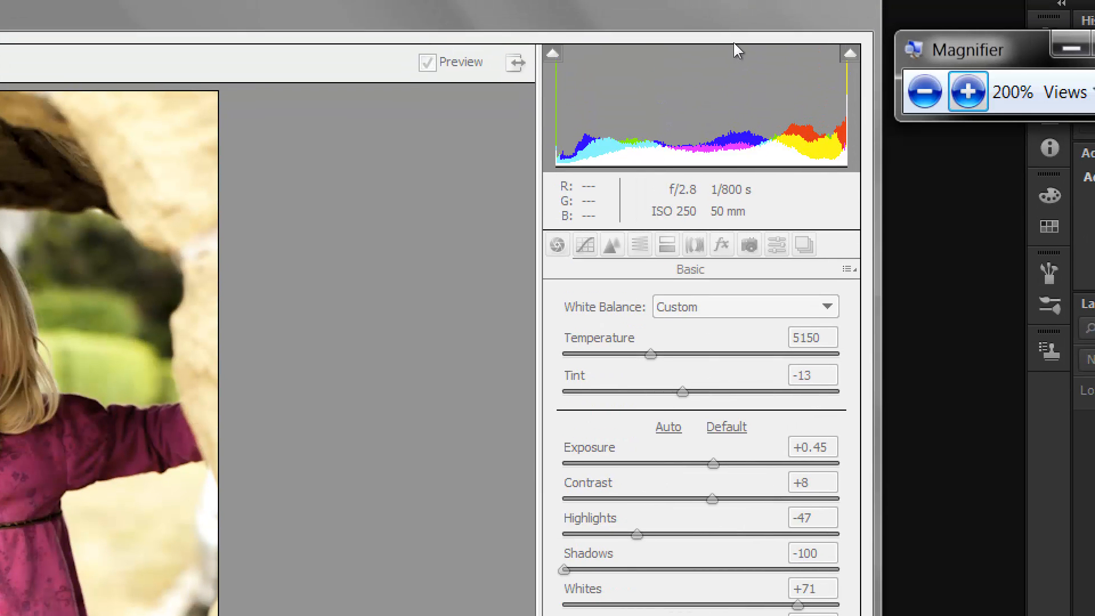
click(734, 46)
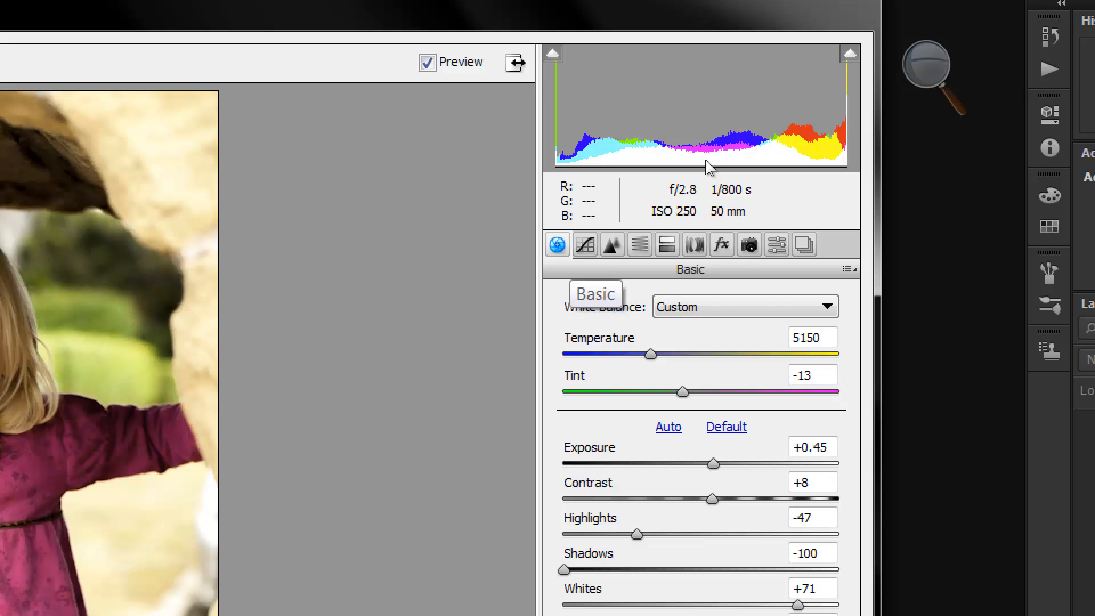
click(585, 245)
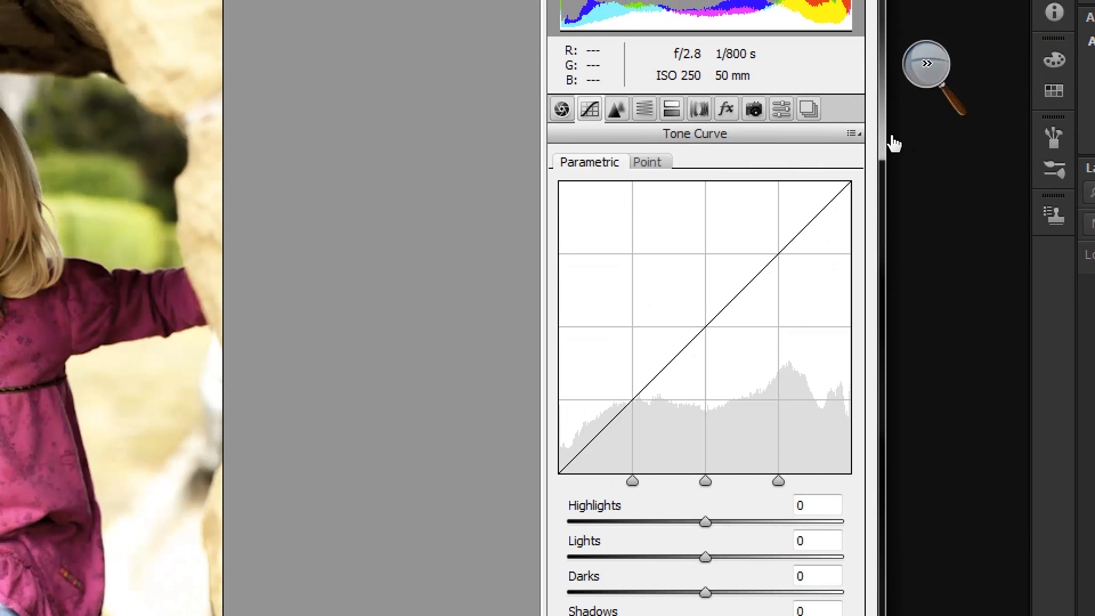
click(894, 155)
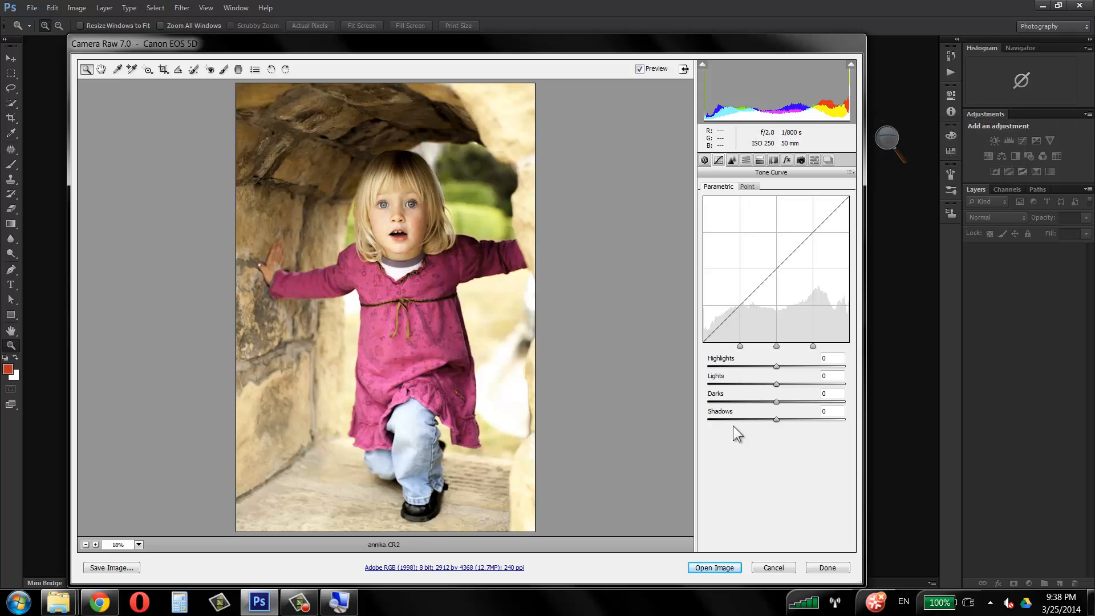
Step: Compare the parametric and point versions of the tone curve, and view the point curve's channel choices
click(747, 186)
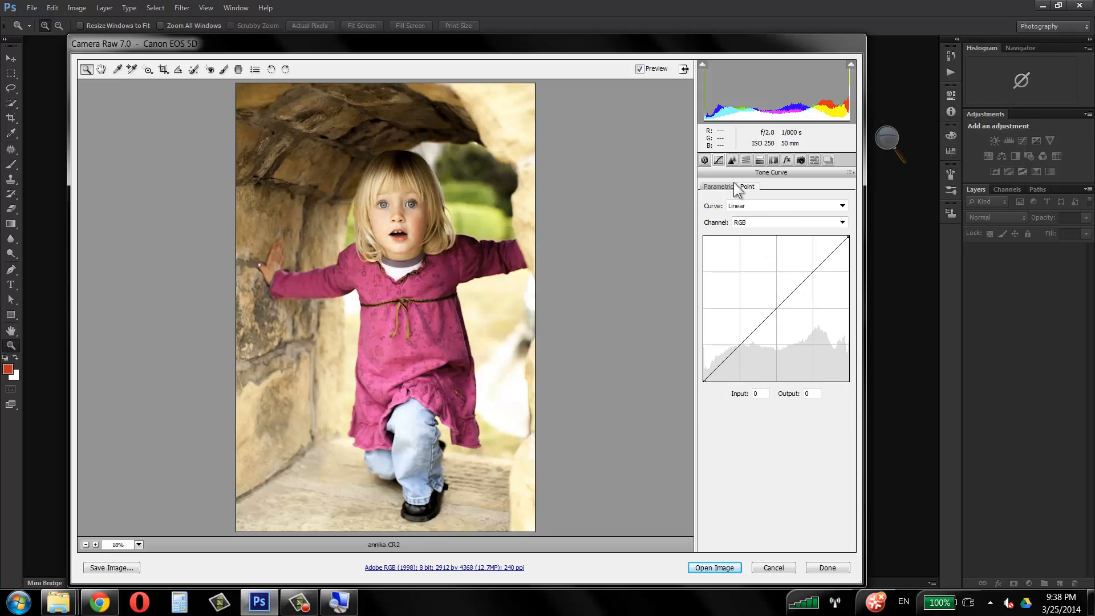
click(723, 188)
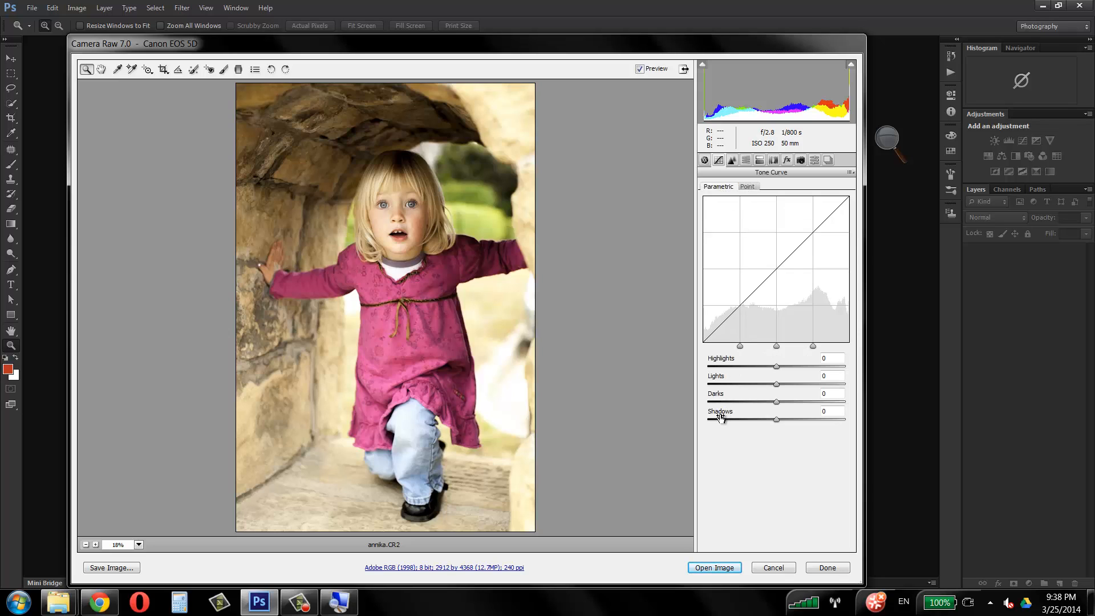
click(747, 186)
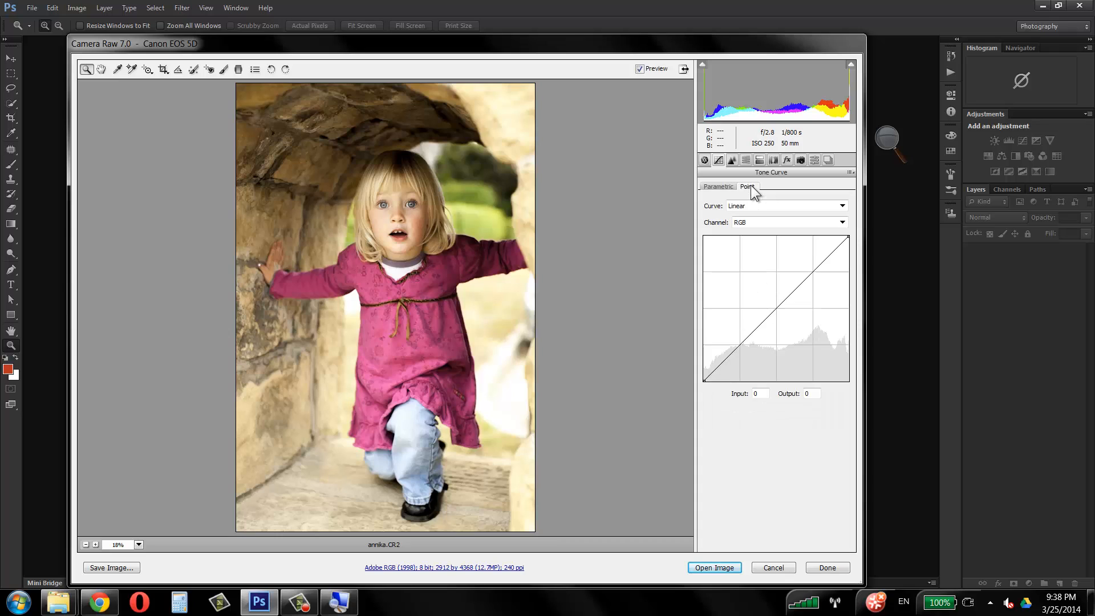
click(766, 221)
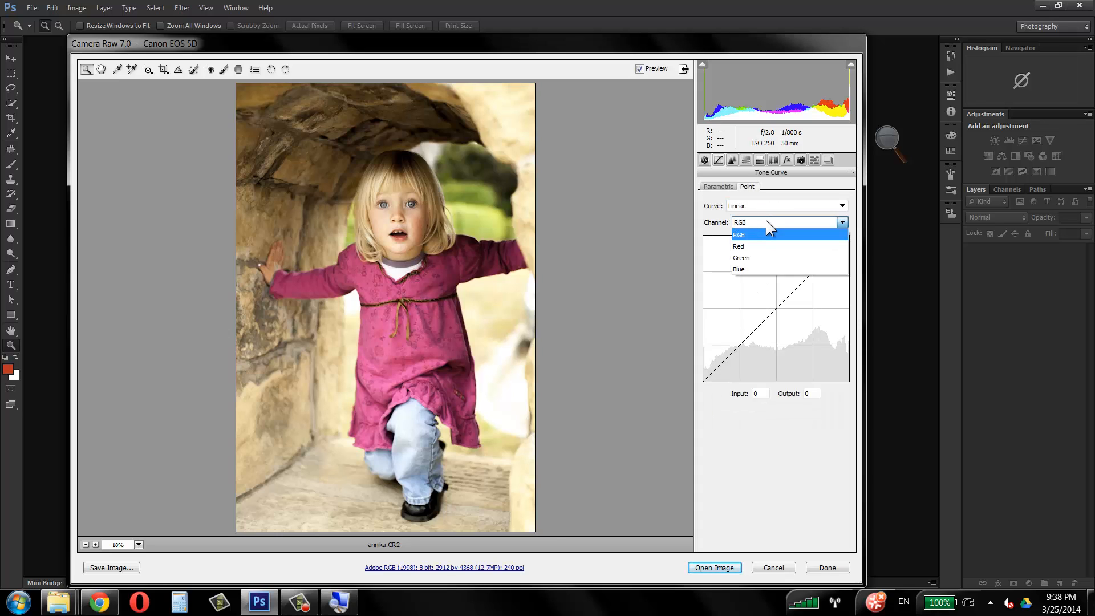
click(767, 222)
Step: Try the Medium Contrast, Strong Contrast and Custom point curves on the photo, and return to the Linear curve
click(745, 206)
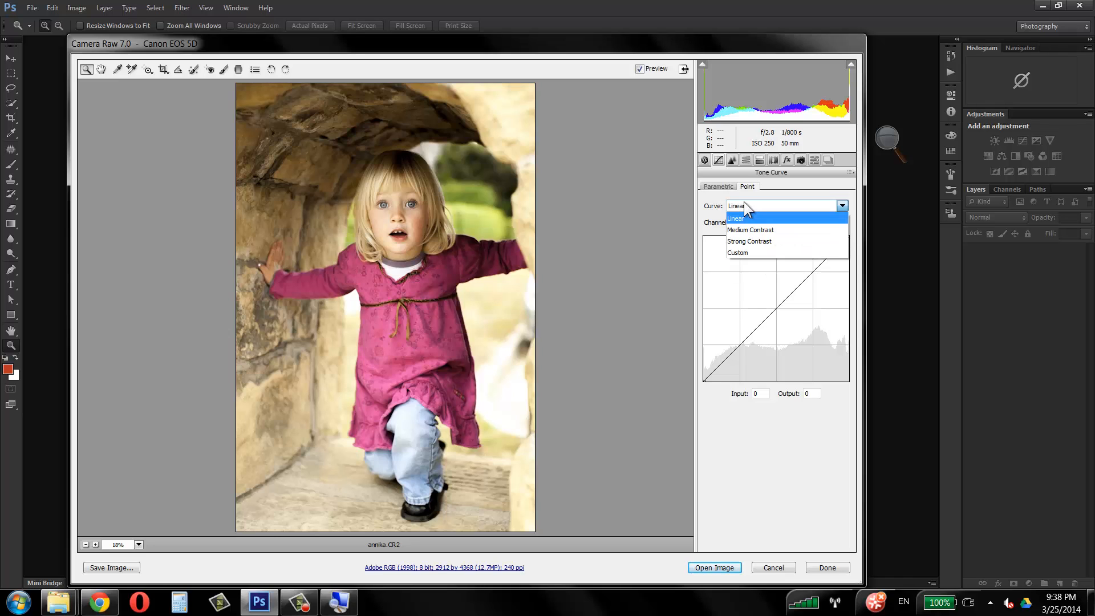
click(755, 229)
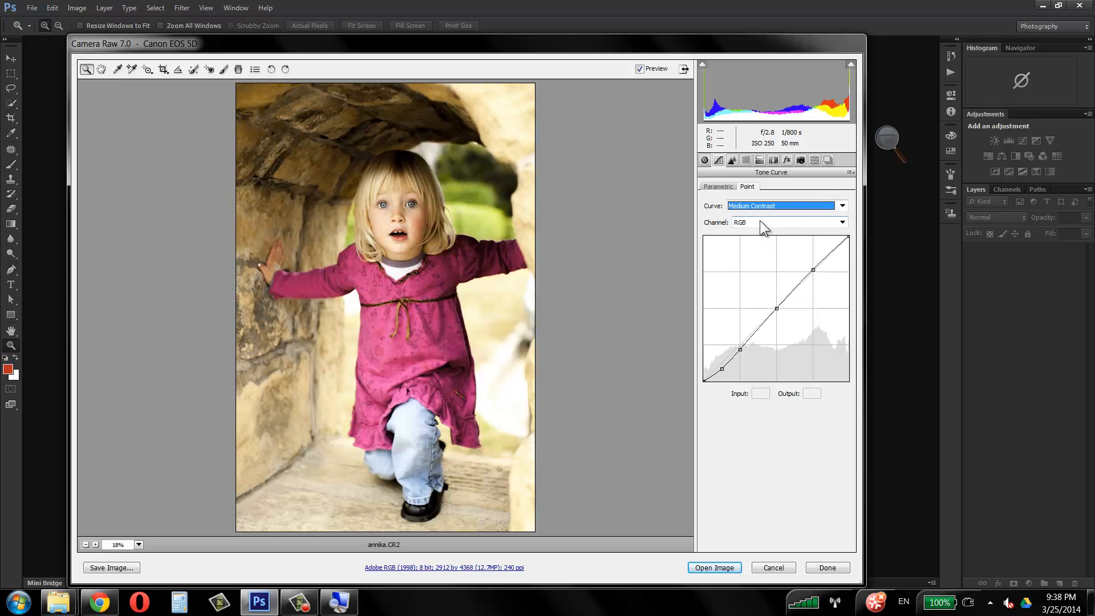
click(758, 206)
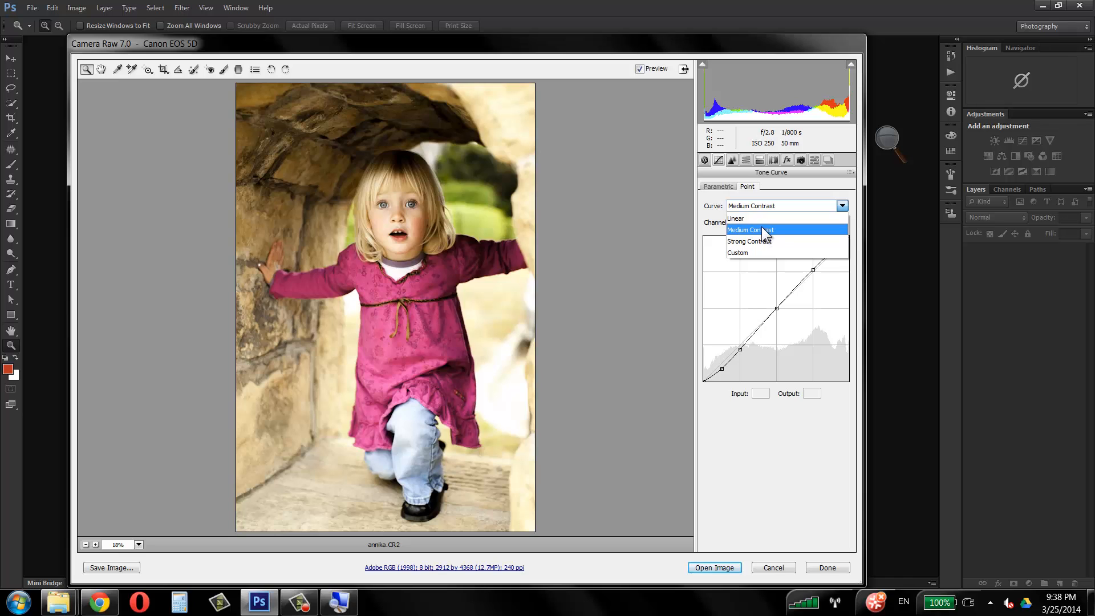
click(761, 228)
click(763, 206)
click(766, 241)
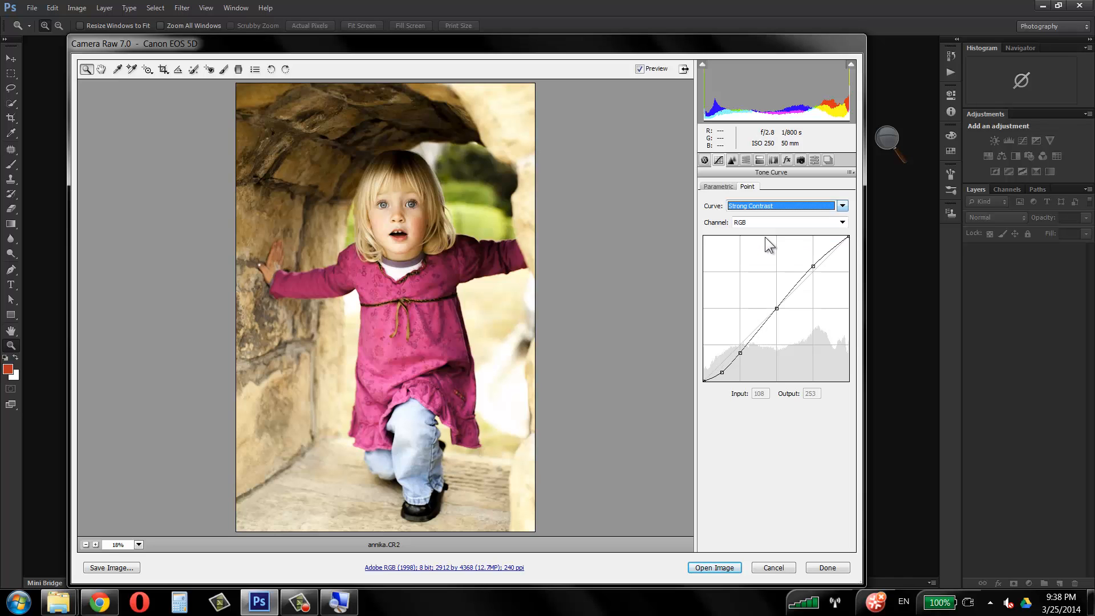
click(768, 207)
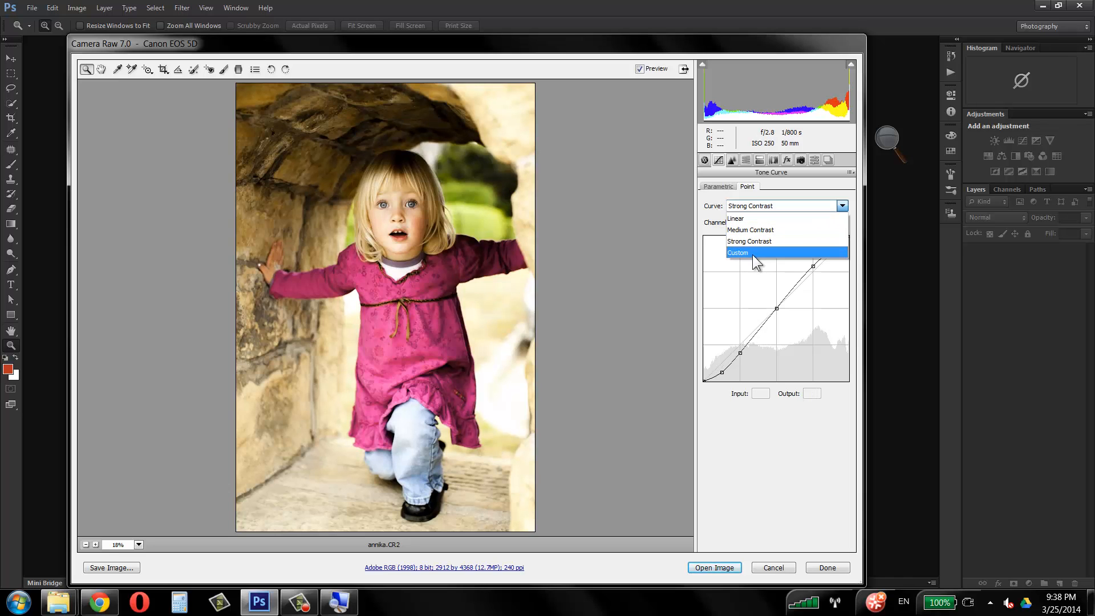
click(752, 255)
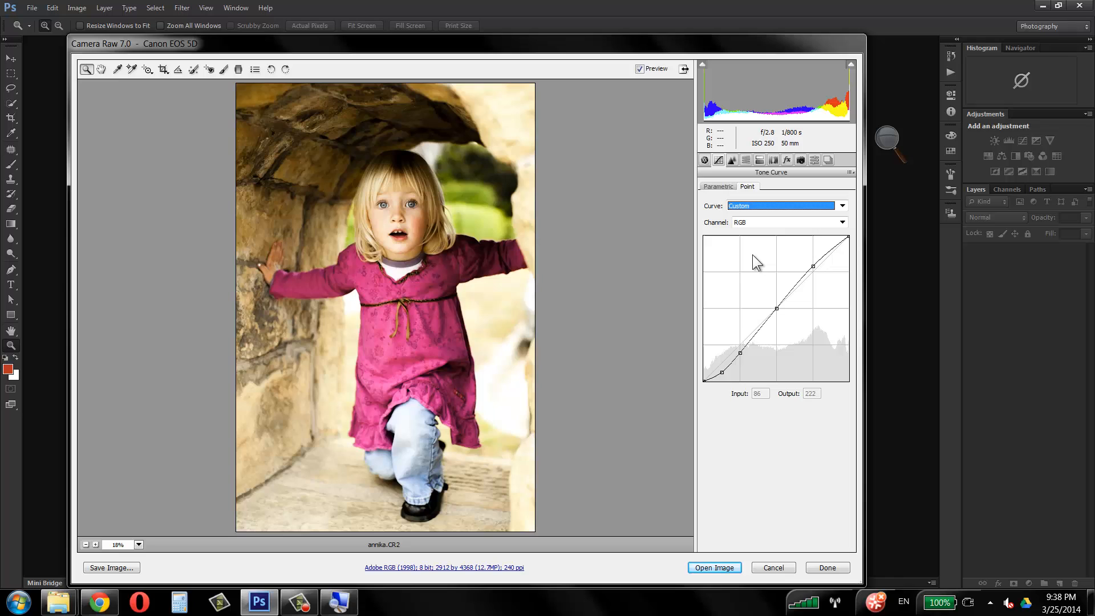
click(753, 207)
click(756, 220)
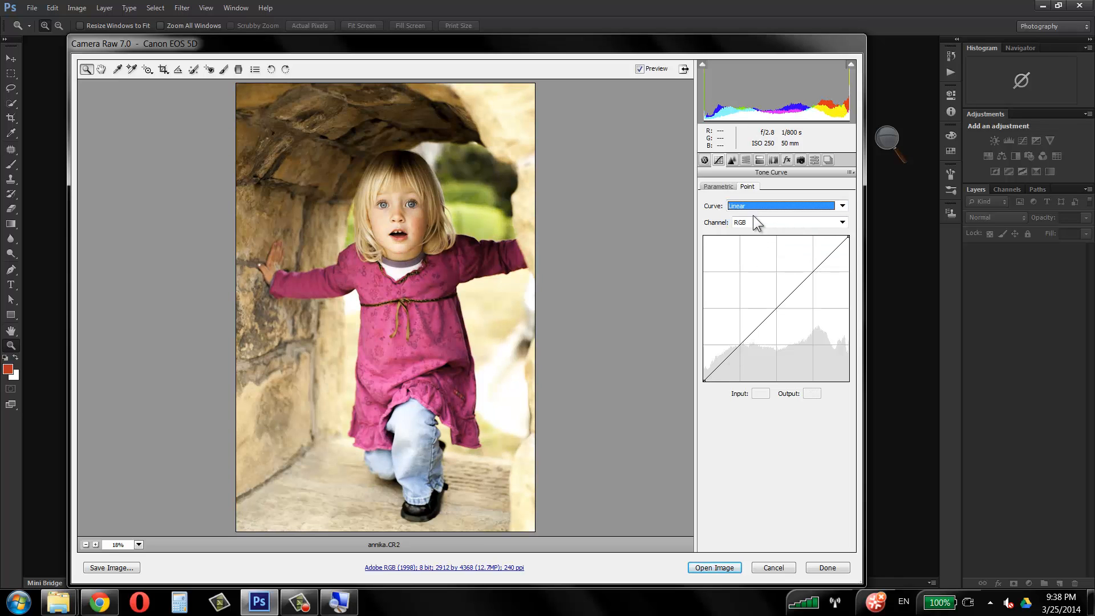
Step: View the Red and Green channels of the point curve, and return to the RGB channel
click(775, 221)
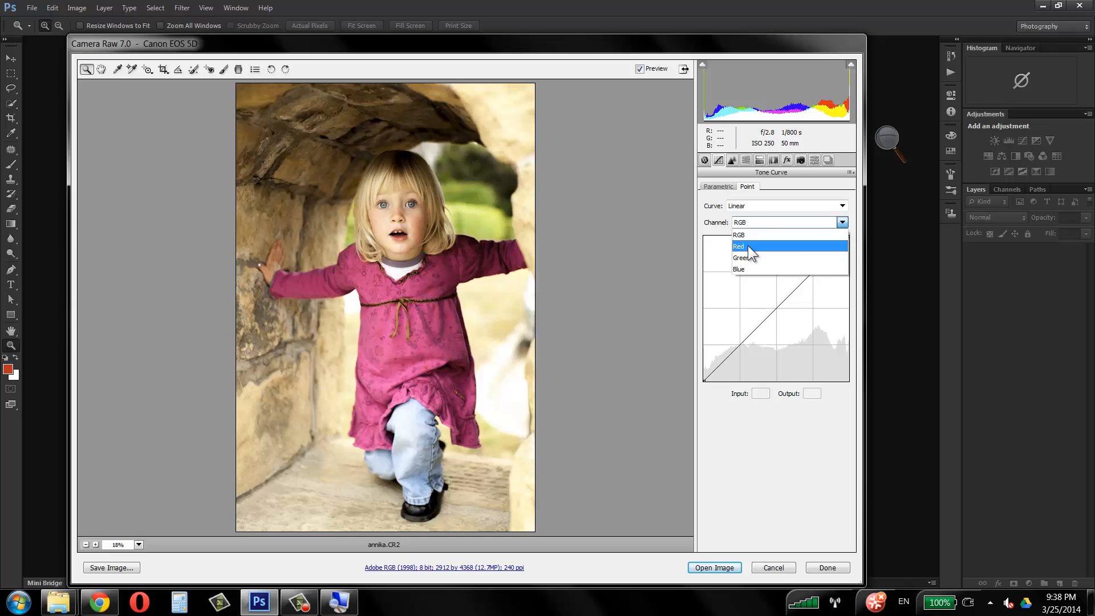
click(748, 245)
click(750, 227)
click(746, 259)
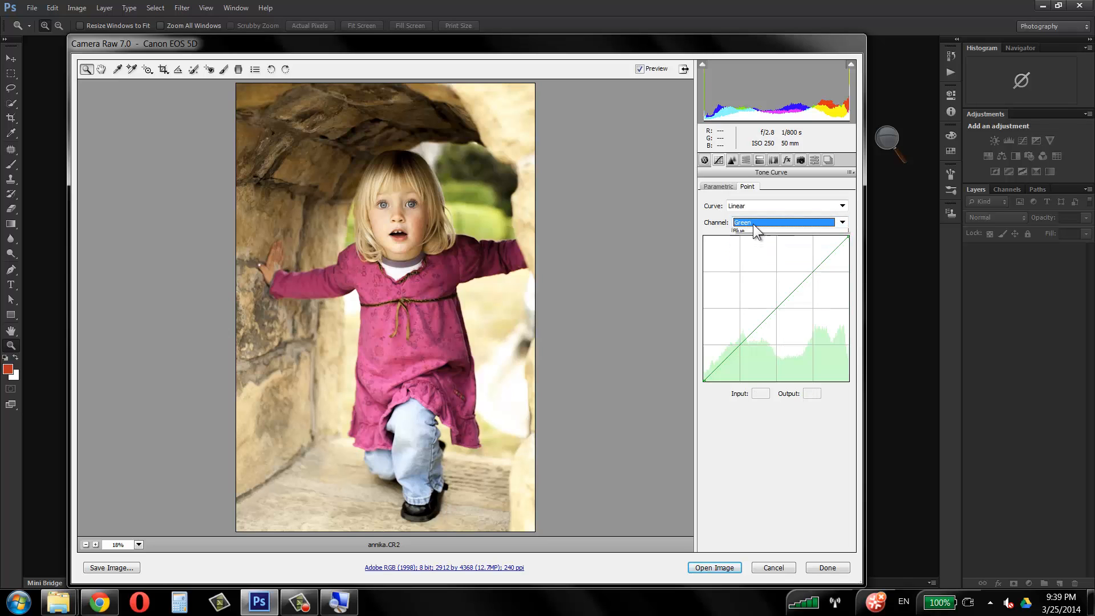
click(752, 235)
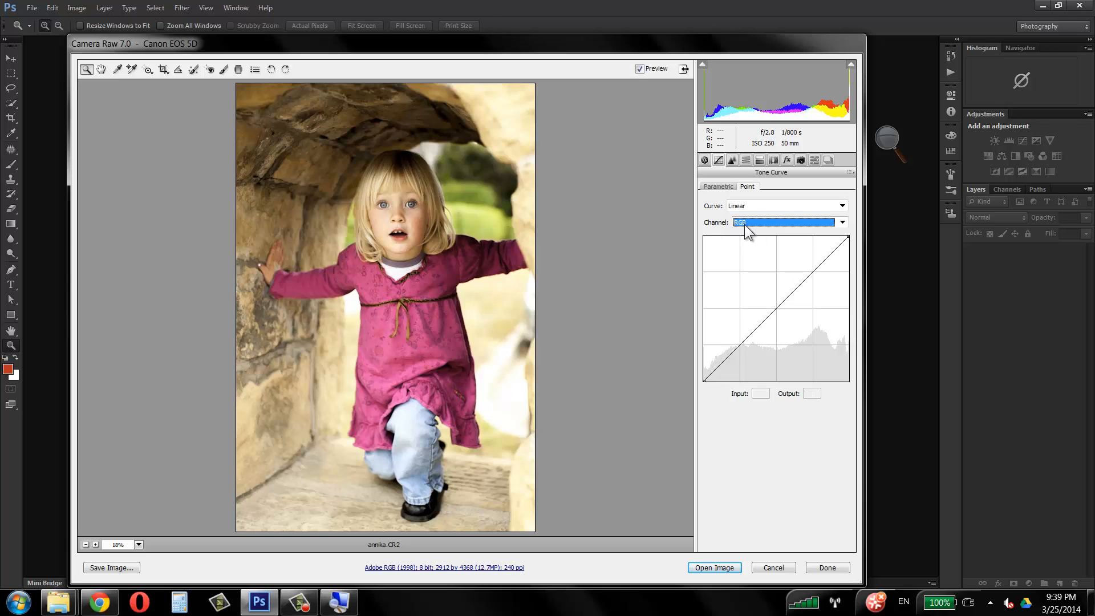
Step: Try an RGB curve point at input 53, output 63, and Red curve points at 120, output 129, and 204, output 189
drag(734, 350, 734, 346)
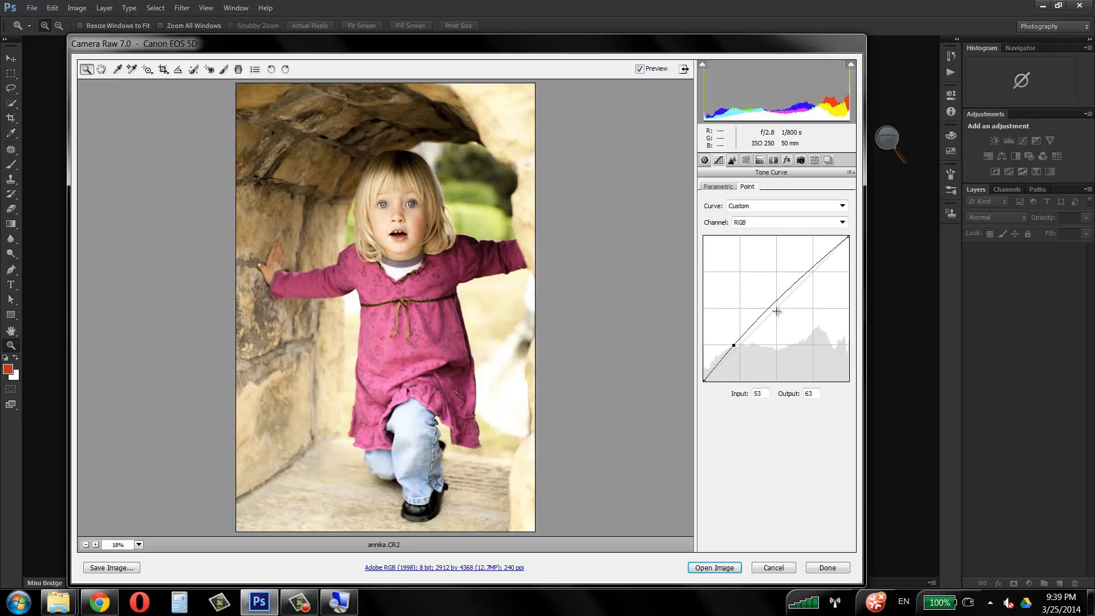
mouse_move(775, 307)
mouse_down()
mouse_move(777, 318)
mouse_move(772, 307)
mouse_up()
click(778, 223)
click(776, 251)
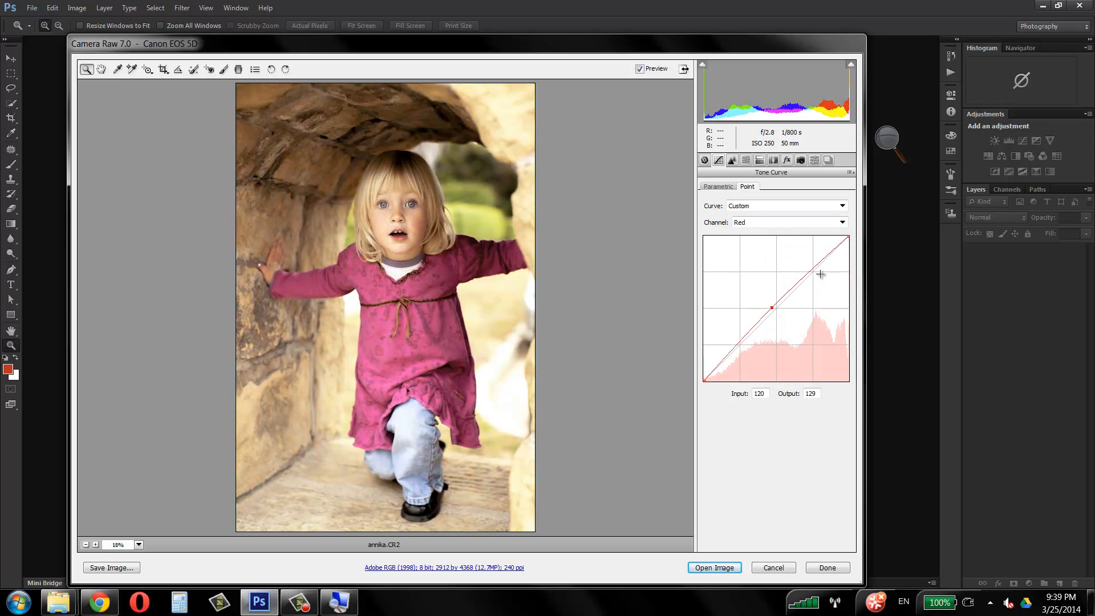
drag(819, 273, 820, 274)
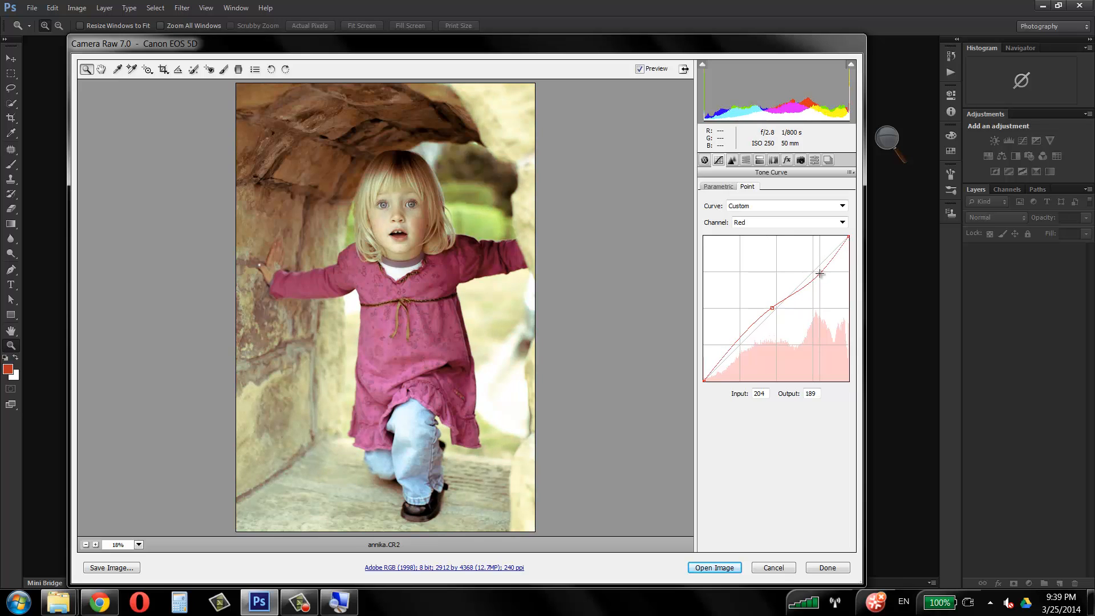
Step: Try bending the Blue channel curve with points including input 54, output 57, and input 95, output 105
click(769, 222)
click(761, 266)
click(781, 305)
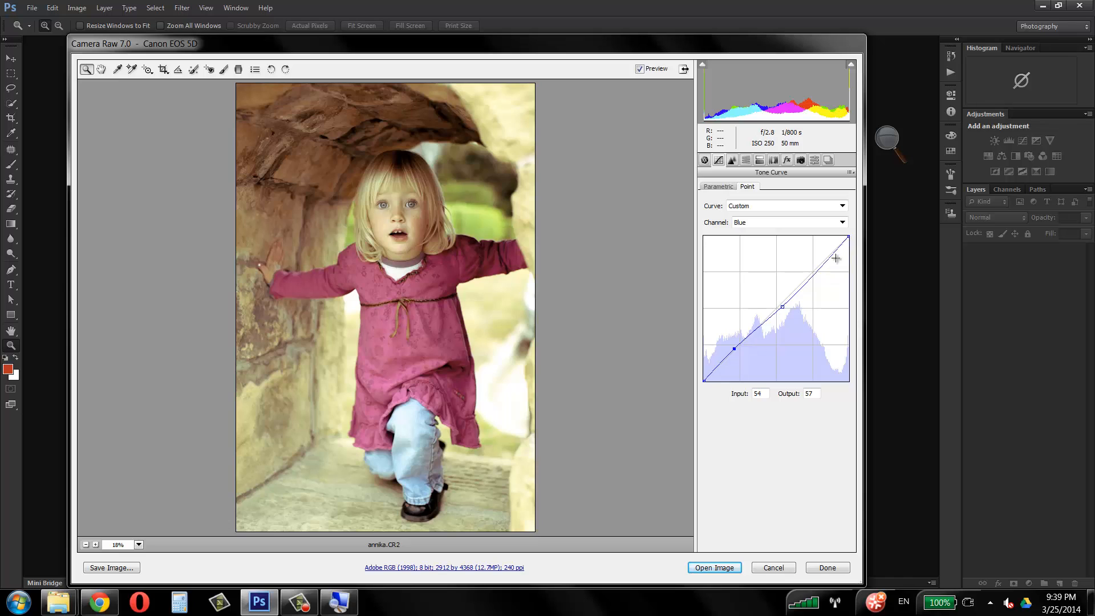
mouse_move(835, 258)
mouse_down()
mouse_move(835, 268)
mouse_move(831, 256)
mouse_up()
click(758, 326)
drag(758, 327, 757, 322)
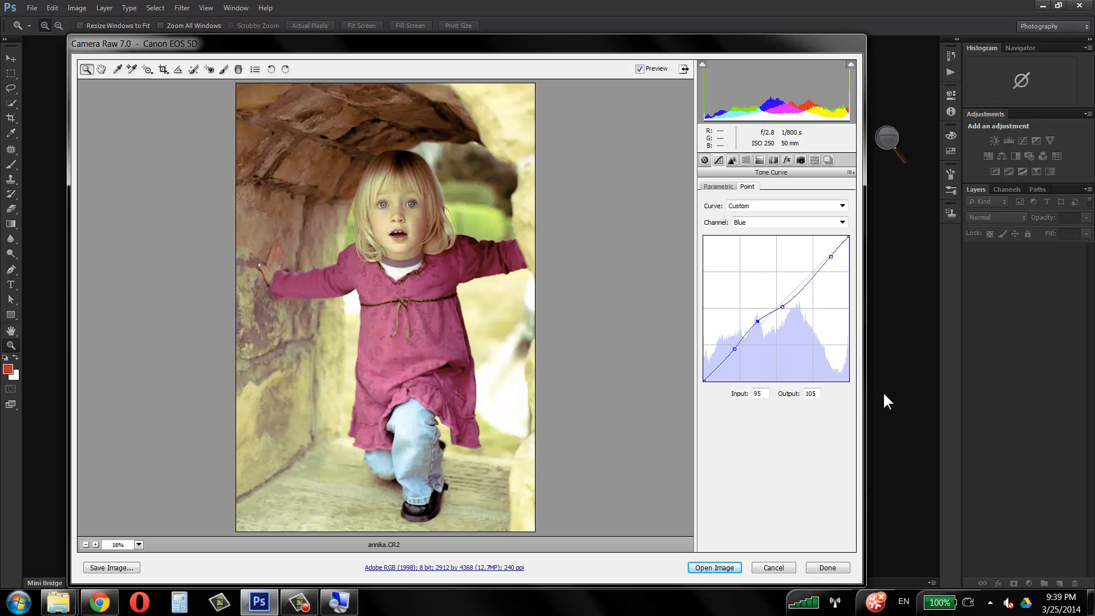
Step: Reset the point curve to Linear with the RGB channel selected, and return to the parametric curve
click(832, 205)
click(803, 219)
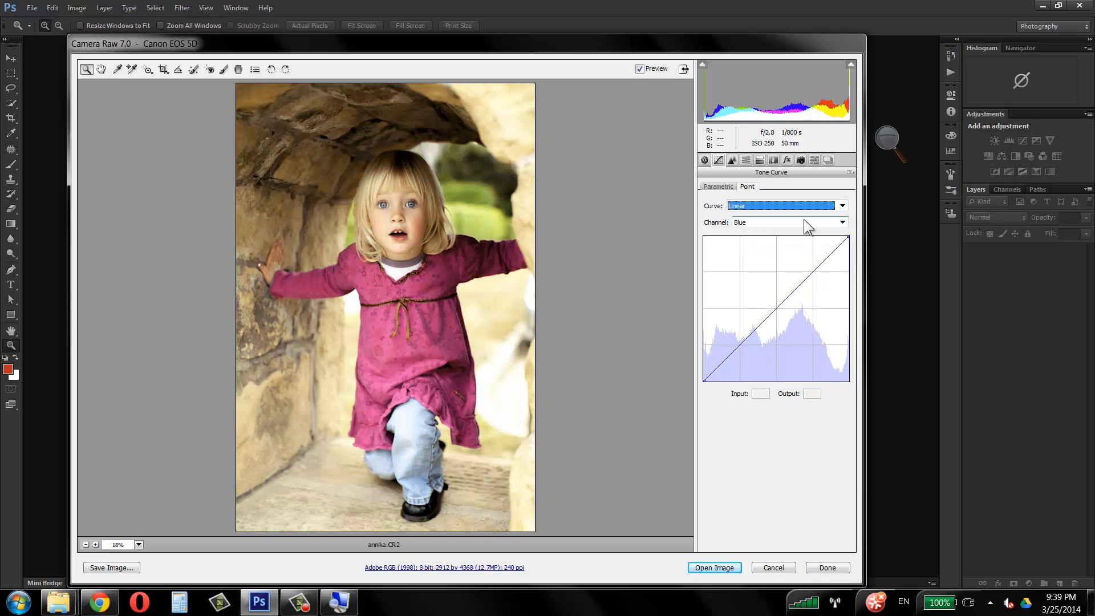
click(792, 223)
click(773, 234)
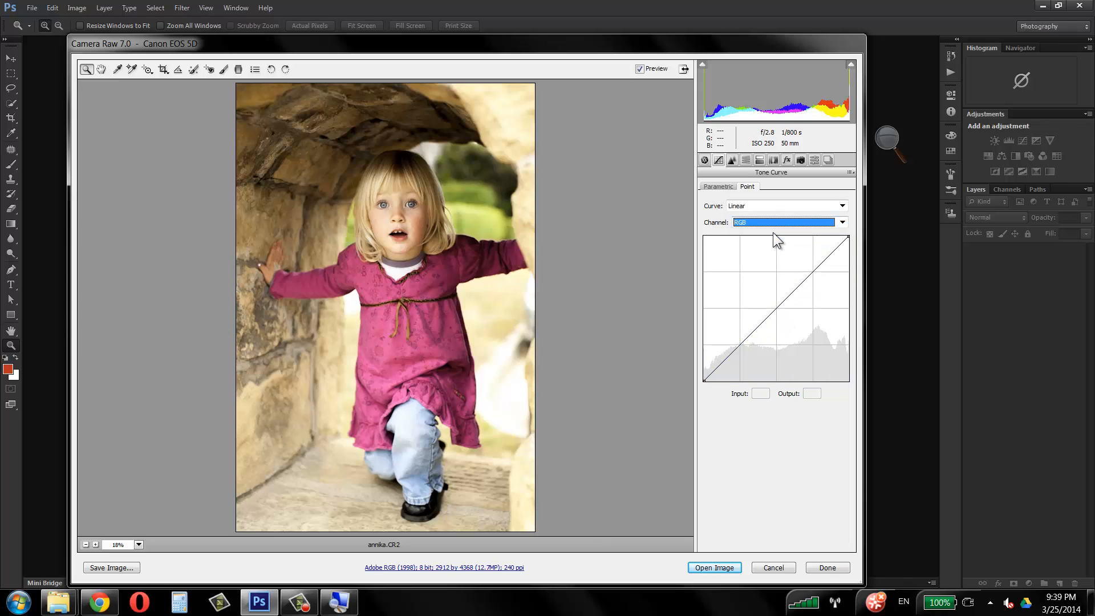
click(719, 186)
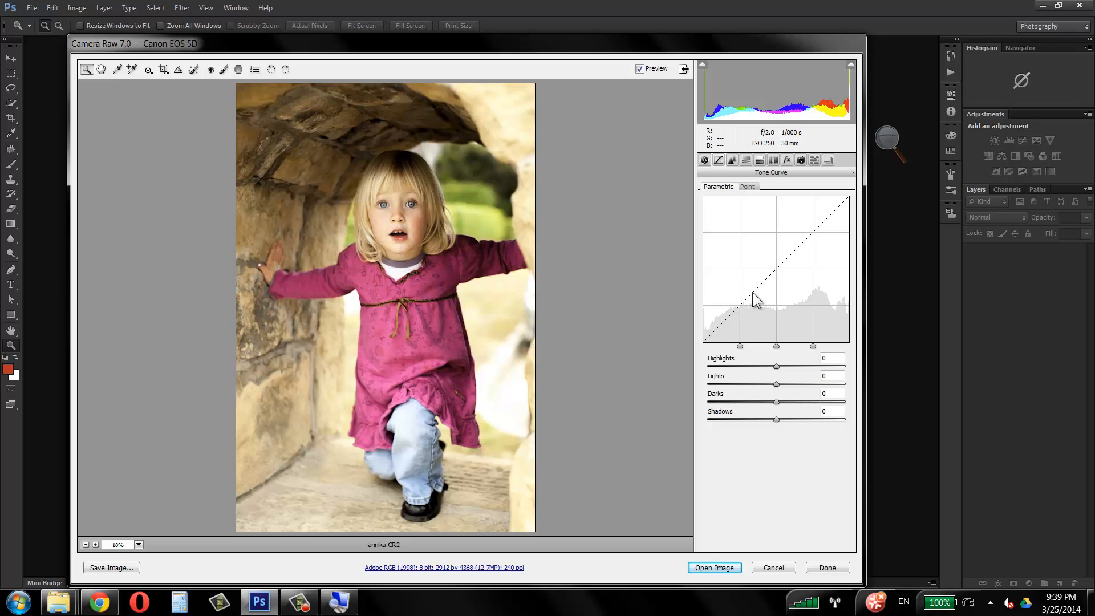
Step: Try the parametric curve with Darks +73 and Highlights +46, and shift the region dividers beneath it
drag(729, 346, 826, 403)
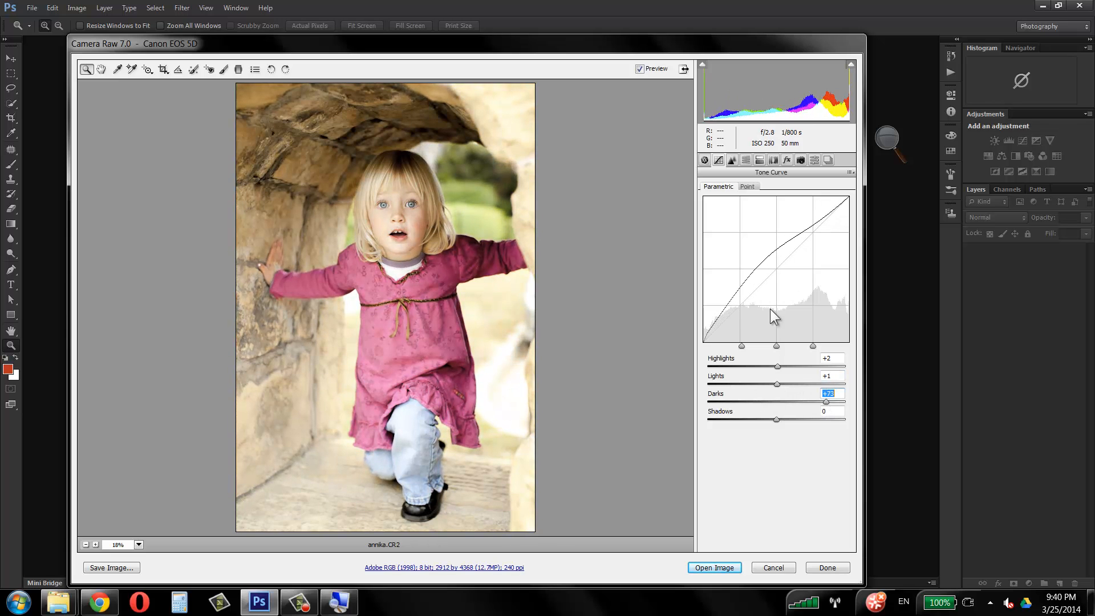
drag(776, 344, 718, 348)
drag(812, 347, 853, 347)
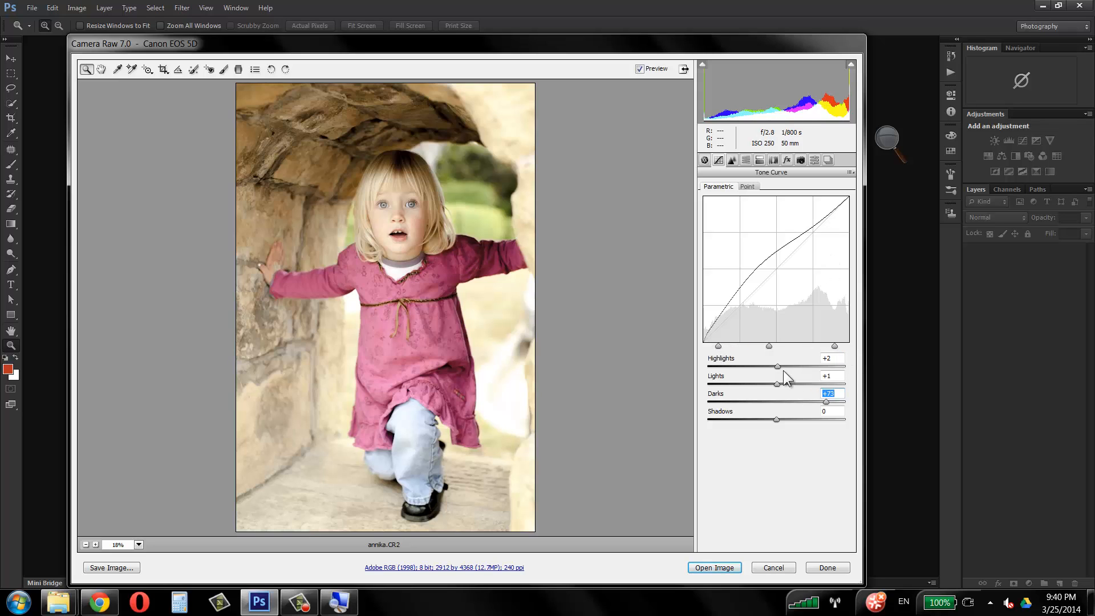
drag(778, 366, 742, 346)
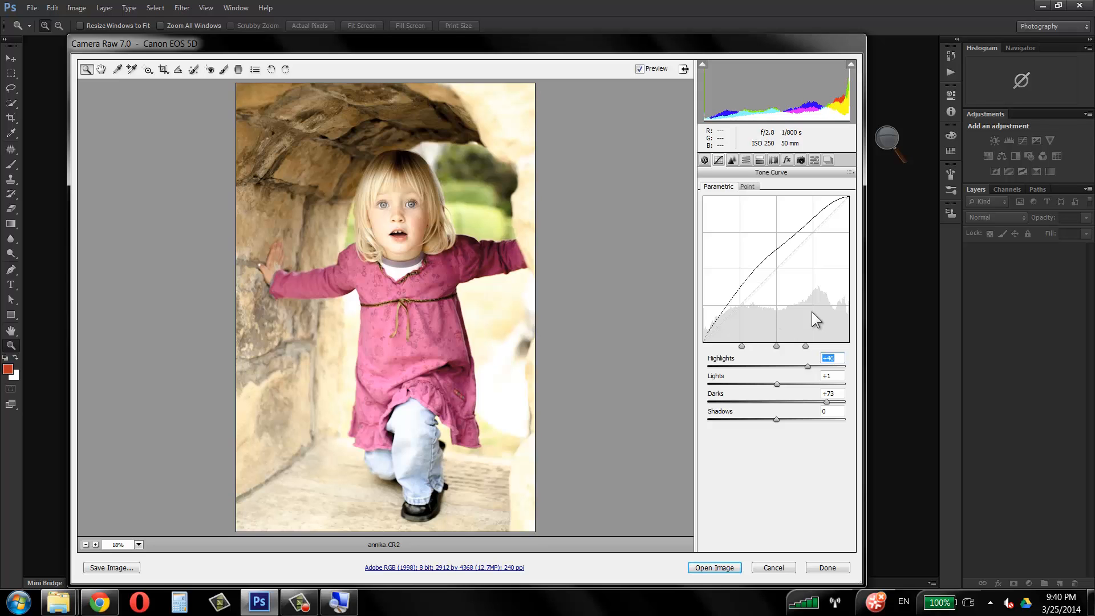
Step: Reset Highlights, Lights, Darks and Shadows to 0 and return the curve's region dividers to their default positions
text(0)
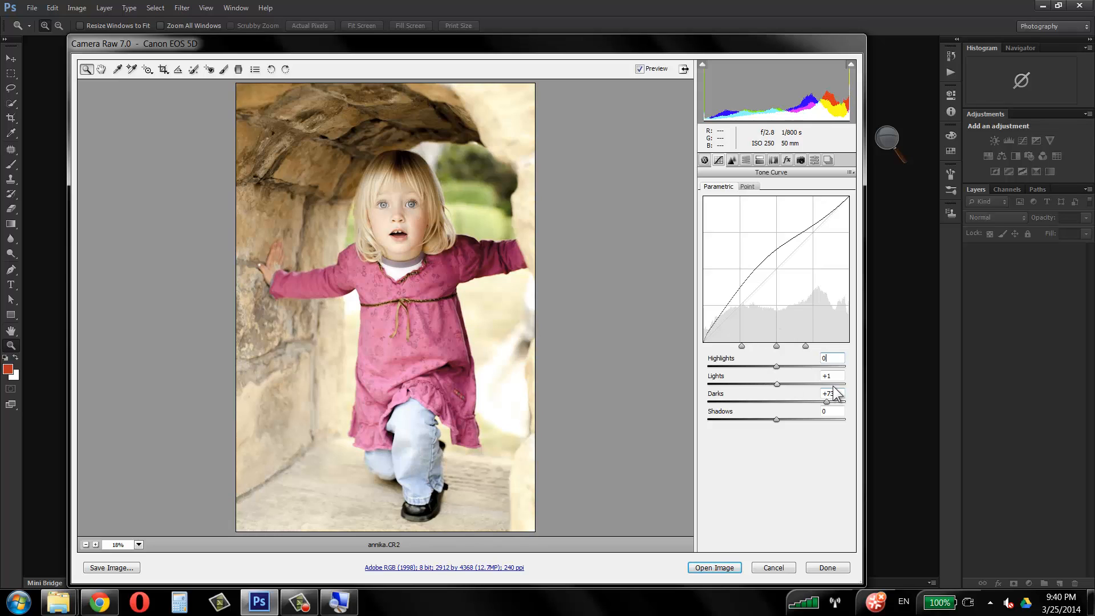
drag(835, 376, 795, 403)
text(00)
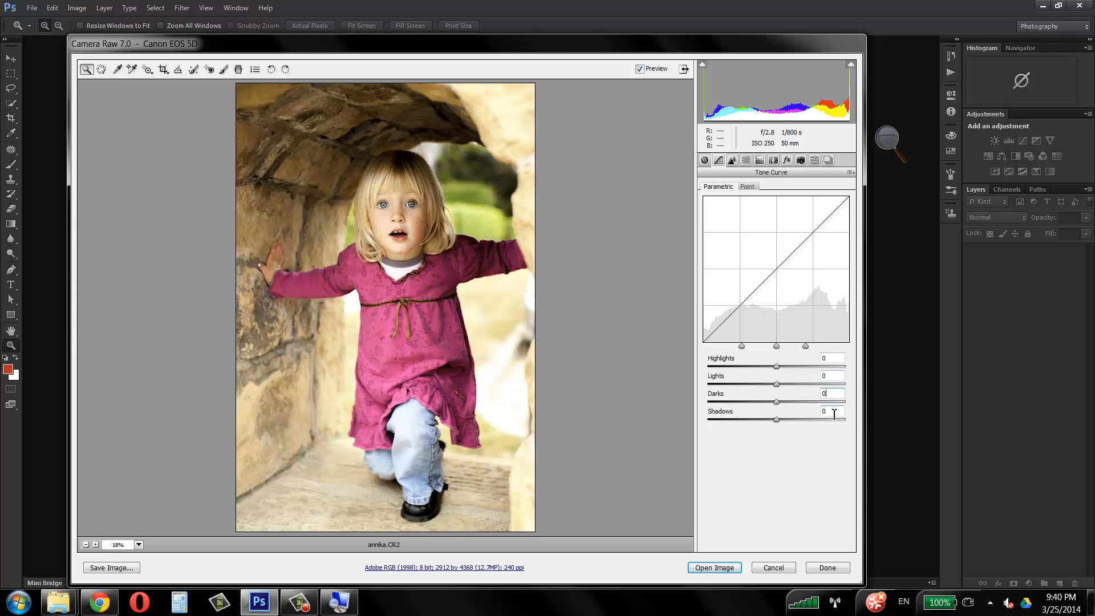
click(833, 413)
drag(805, 346, 810, 346)
double_click(810, 346)
drag(742, 348, 740, 345)
Step: Magnify the screen around the adjustment categories, return to 100%, and open the Detail settings
click(892, 145)
click(903, 150)
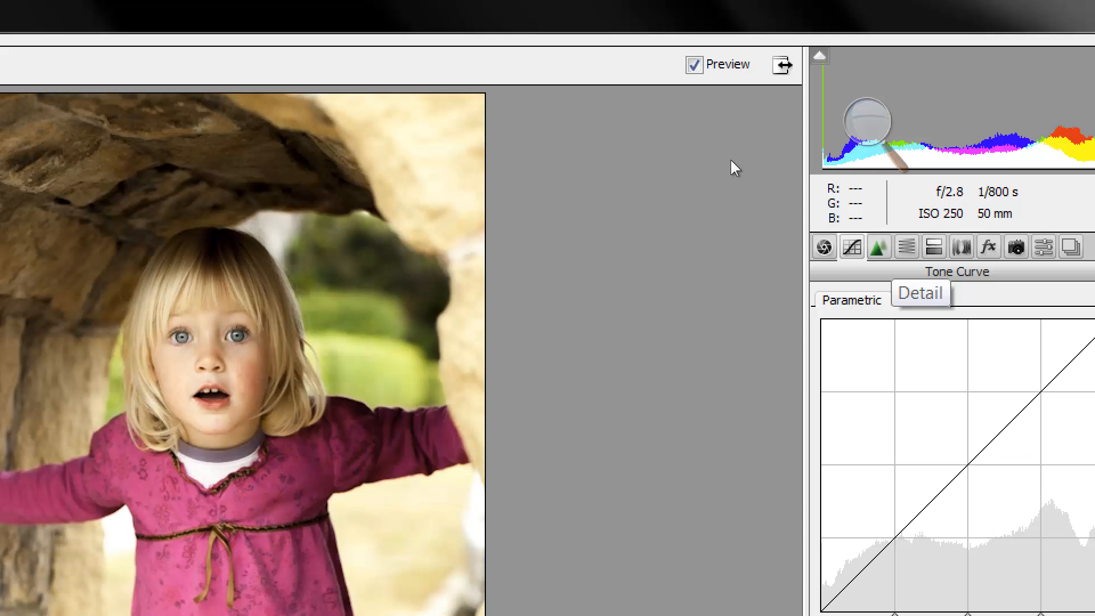
click(729, 97)
click(729, 118)
drag(723, 93, 934, 89)
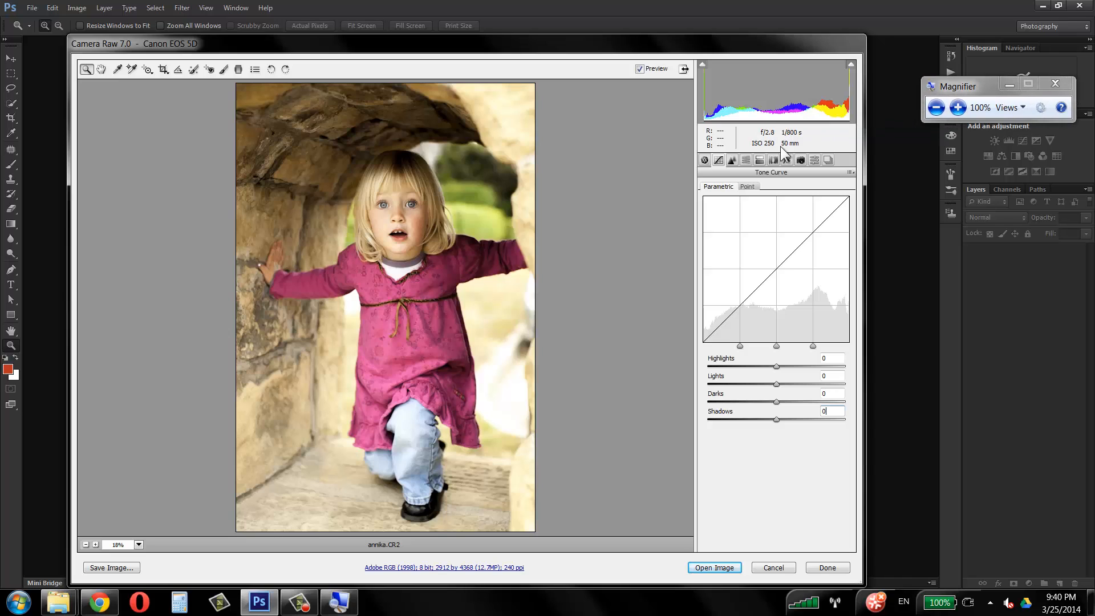
click(732, 161)
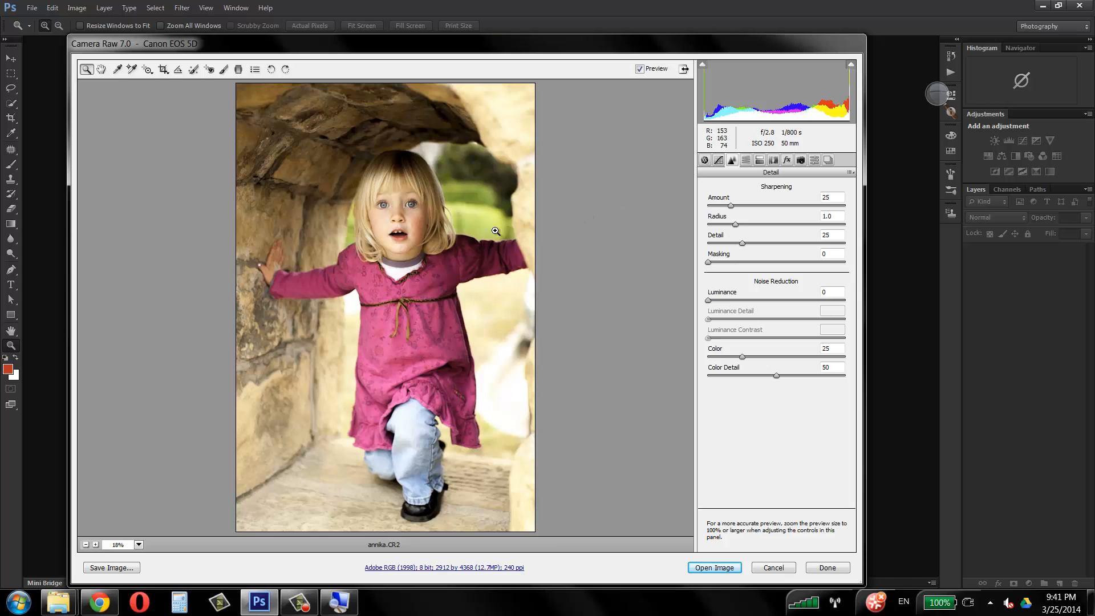
Step: Try a sharpening Amount of 77 with the preview enlarged to 200% around the girl's eye
click(413, 230)
click(415, 251)
drag(412, 298, 420, 320)
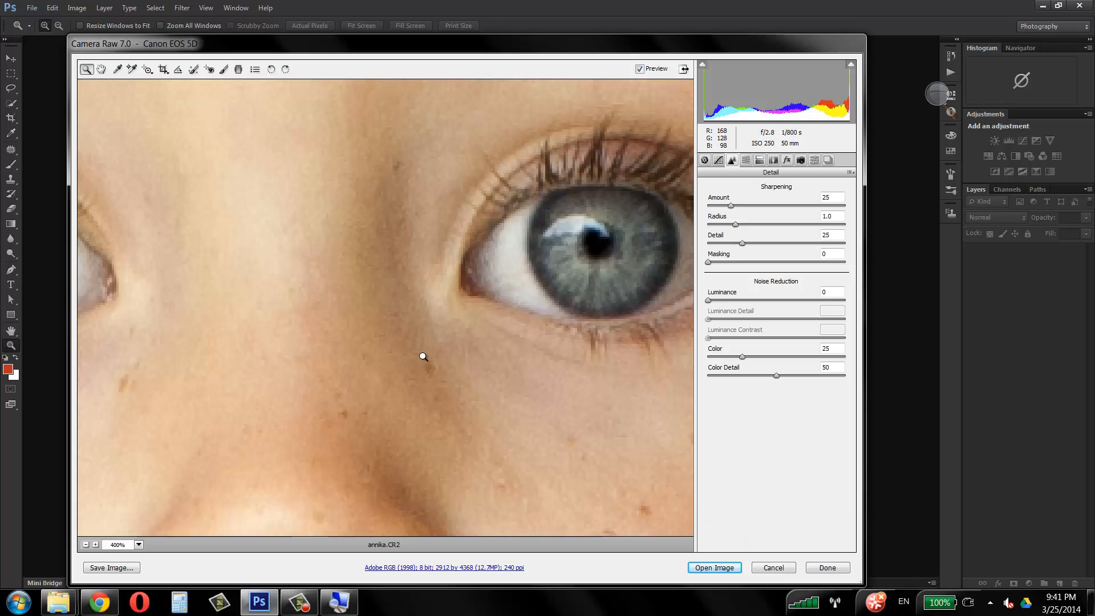
alt+click(483, 353)
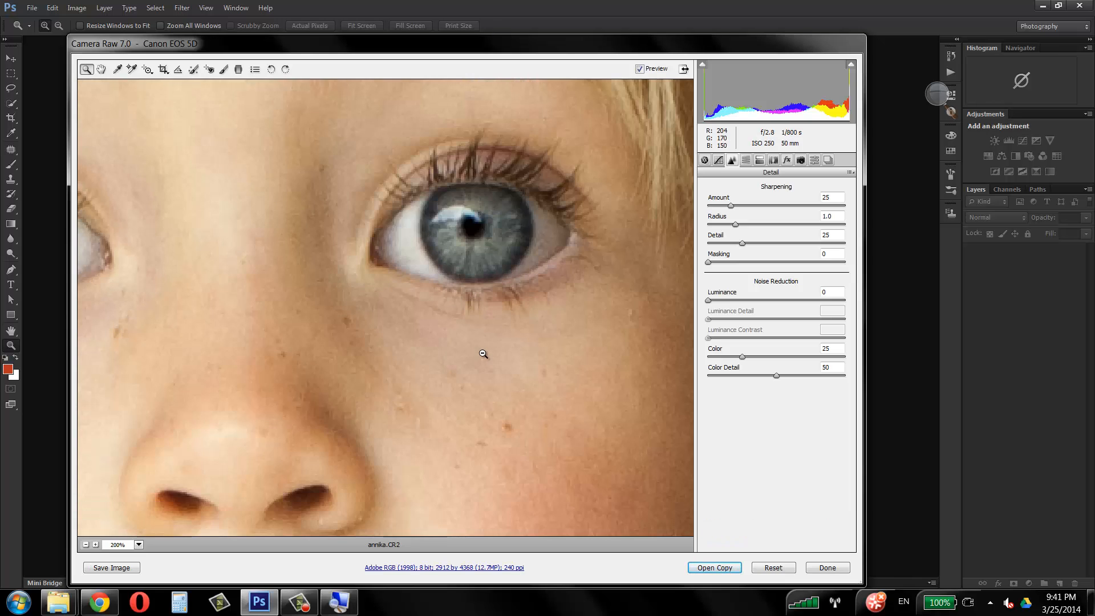
alt+click(483, 353)
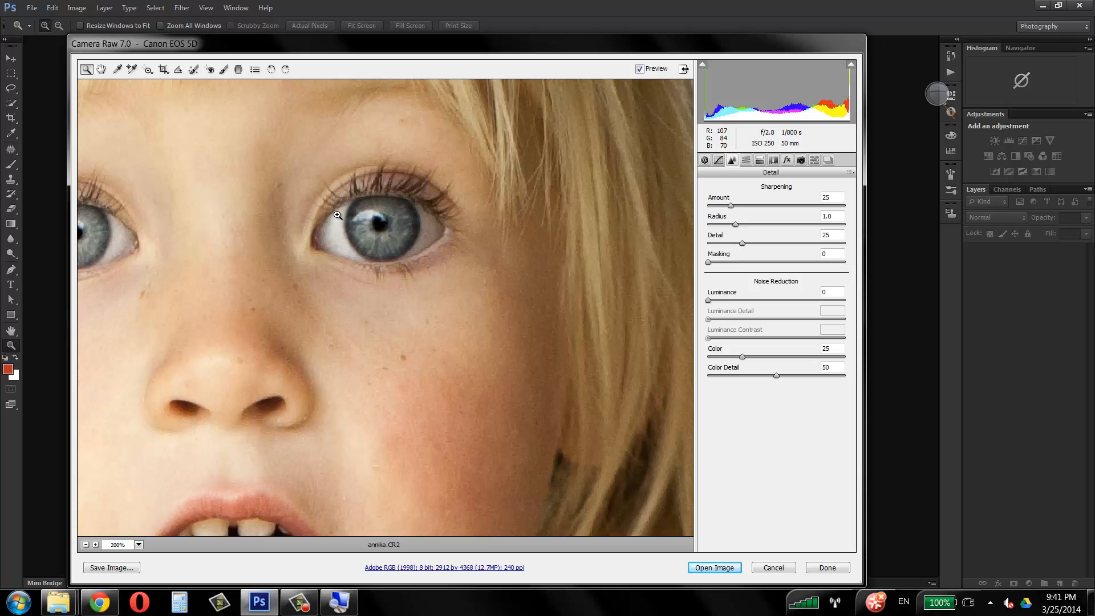
click(738, 207)
key(Up)
key(Up)
key(Up)
key(Up)
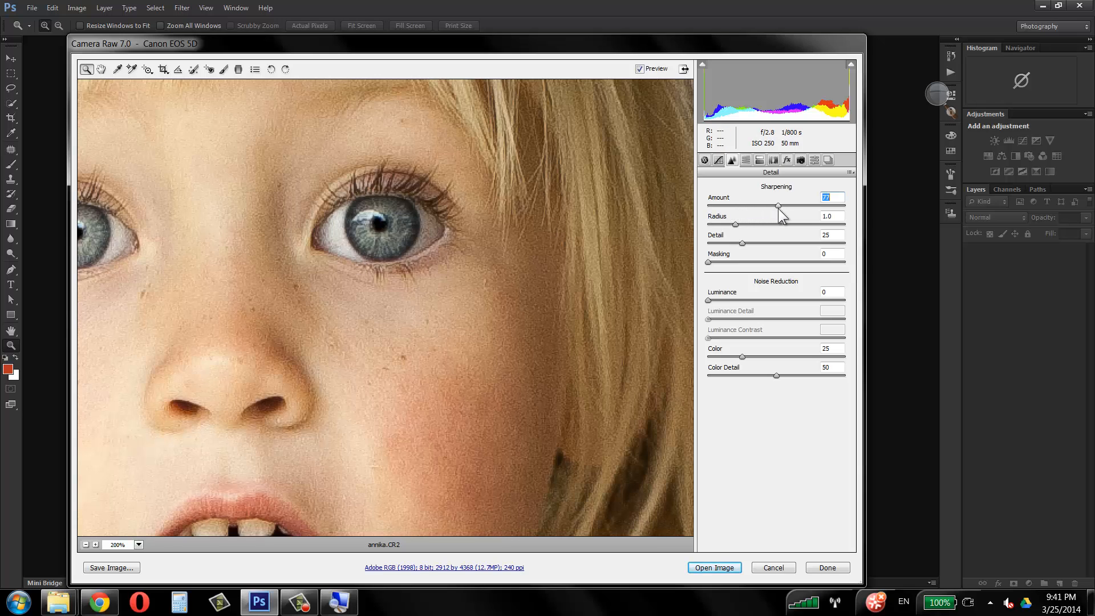
Step: Set the sharpening Amount to 38, Radius to 1.9 and Detail to 70
mouse_move(727, 211)
mouse_down()
mouse_move(699, 208)
mouse_move(775, 207)
mouse_move(706, 211)
mouse_move(722, 215)
mouse_up()
drag(773, 206, 809, 251)
mouse_move(738, 207)
mouse_down()
mouse_move(758, 209)
mouse_move(744, 210)
mouse_up()
Step: Try raising Luminance noise reduction to about 48 while viewing the face and green background at 100%
click(524, 320)
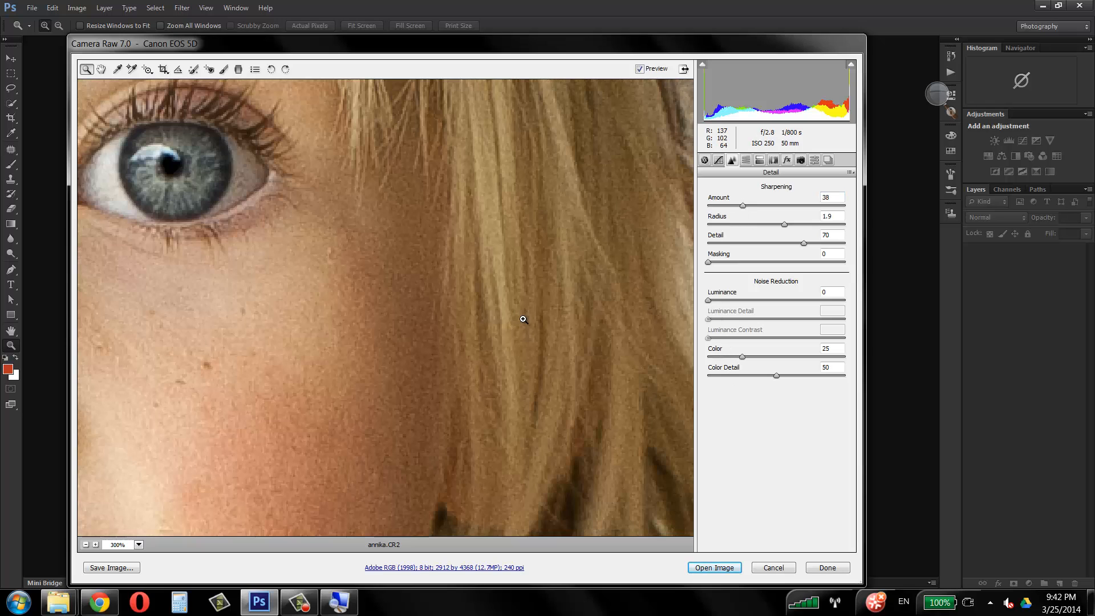
alt+click(467, 317)
alt+click(446, 331)
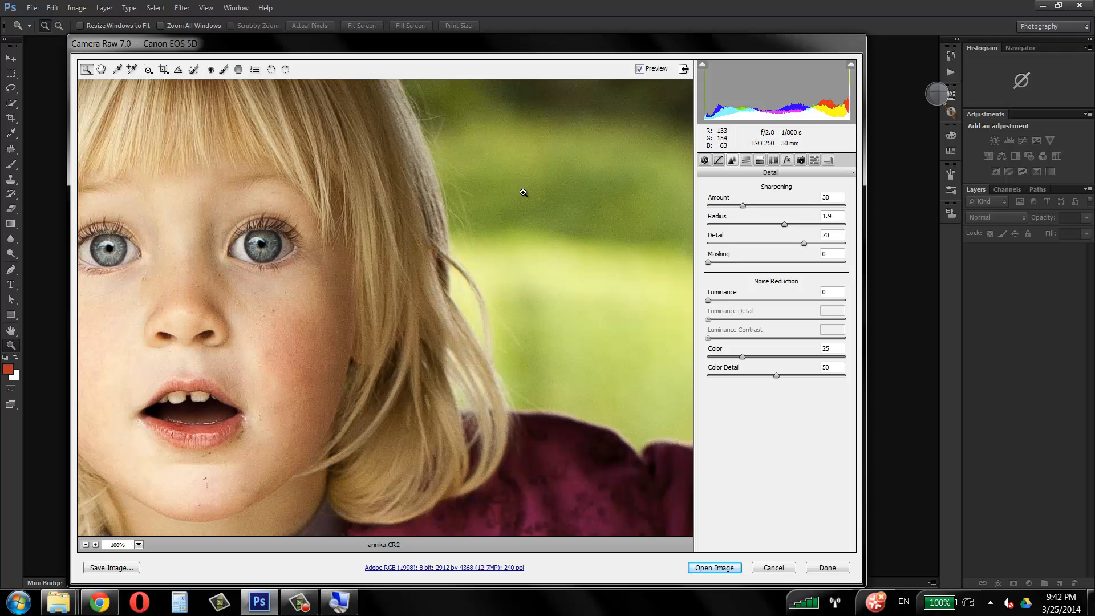
drag(708, 302, 762, 305)
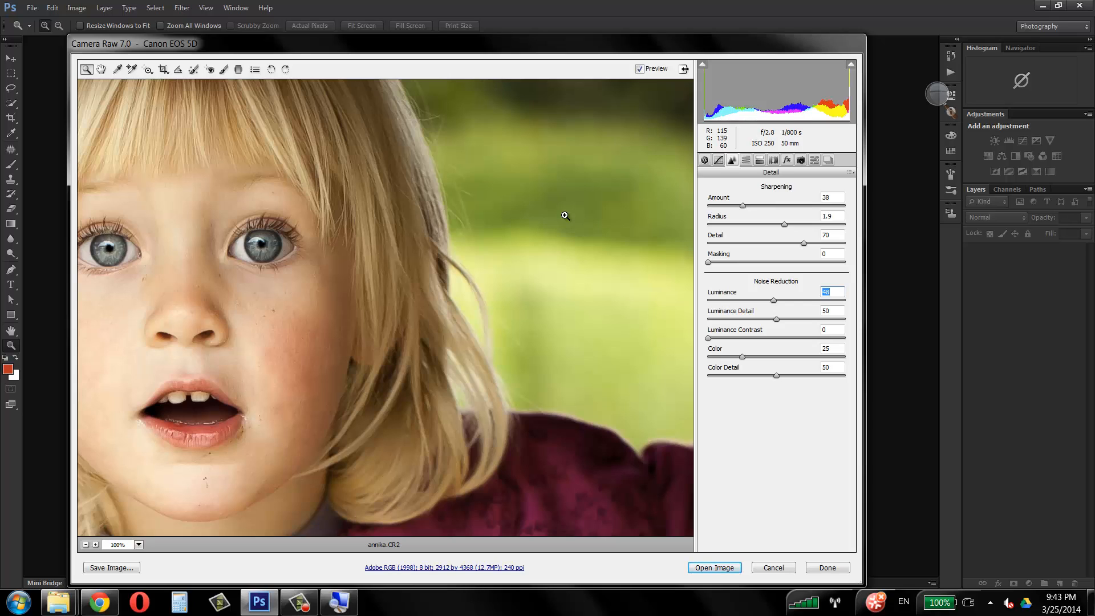
Step: Set the noise reduction to Luminance 0, Color 13 and Color Detail 20
click(742, 357)
drag(743, 357, 765, 376)
drag(774, 300, 715, 300)
drag(776, 318, 707, 312)
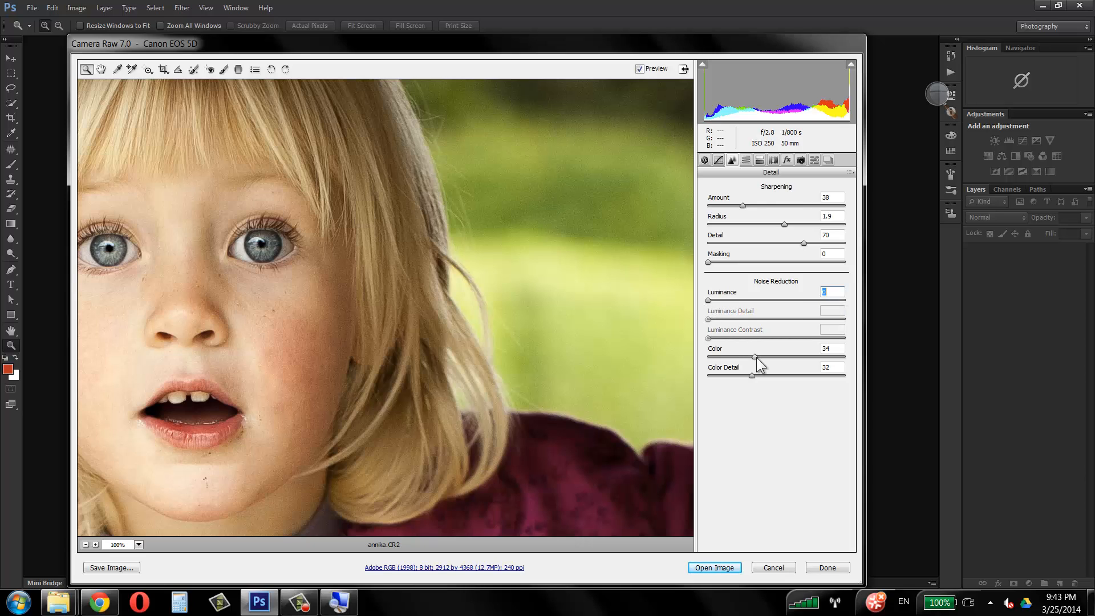
drag(755, 357, 736, 374)
alt+click(448, 265)
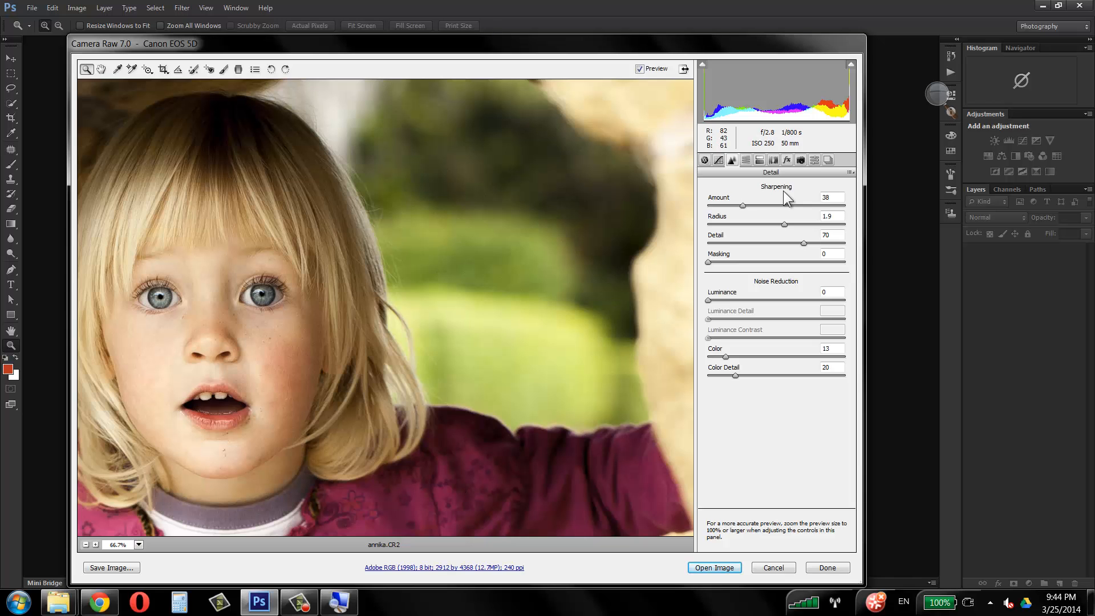
Step: Open the HSL / Grayscale settings and magnify the Hue sliders at 200% before restoring the screen to 100%
click(937, 93)
click(953, 114)
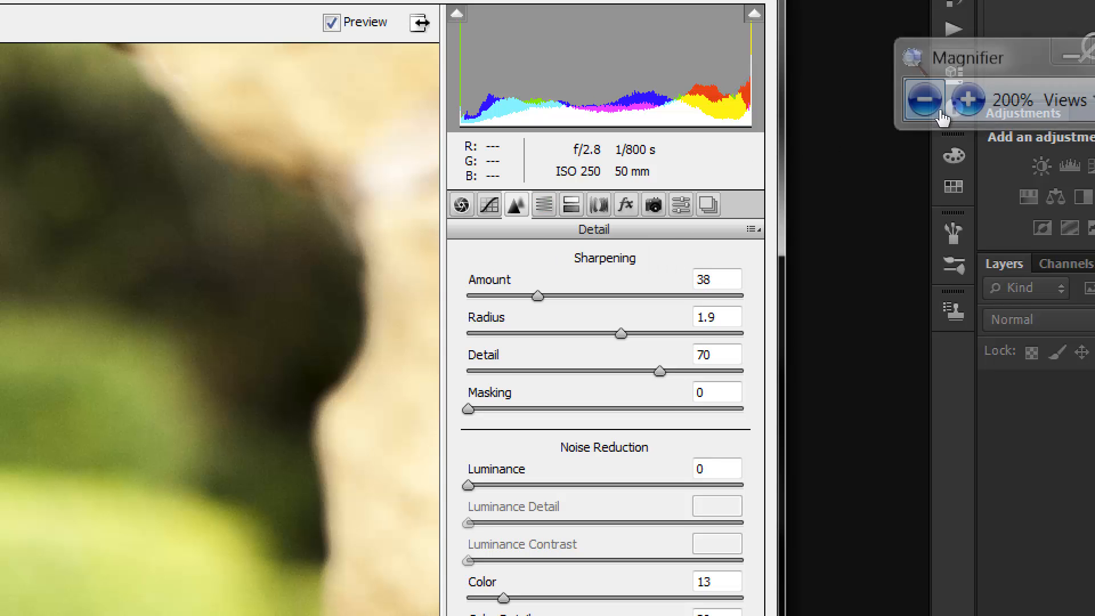
click(924, 100)
click(744, 159)
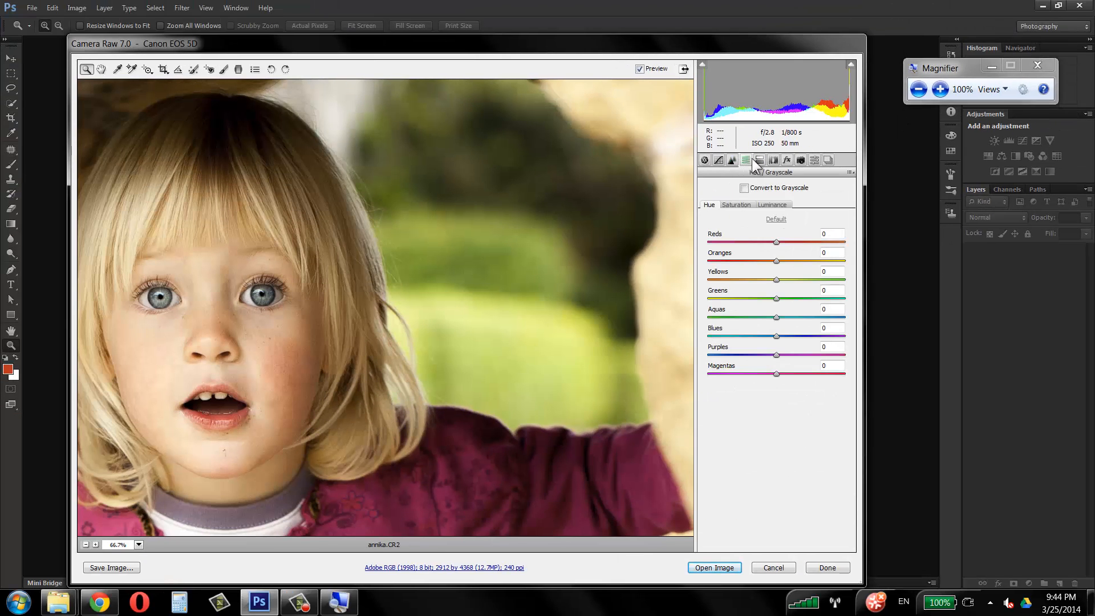
click(940, 89)
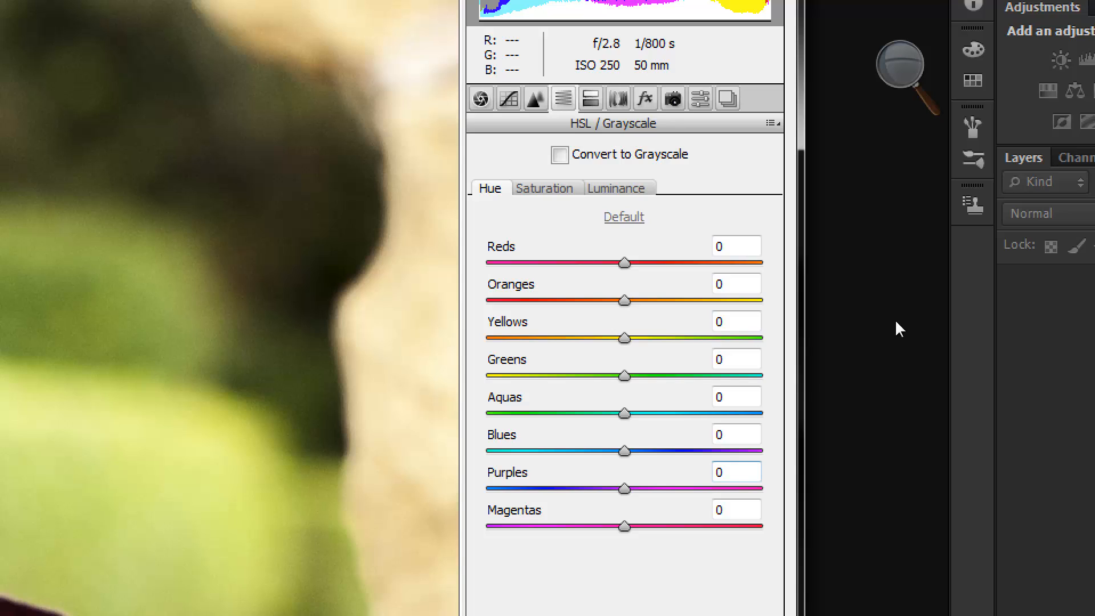
click(900, 65)
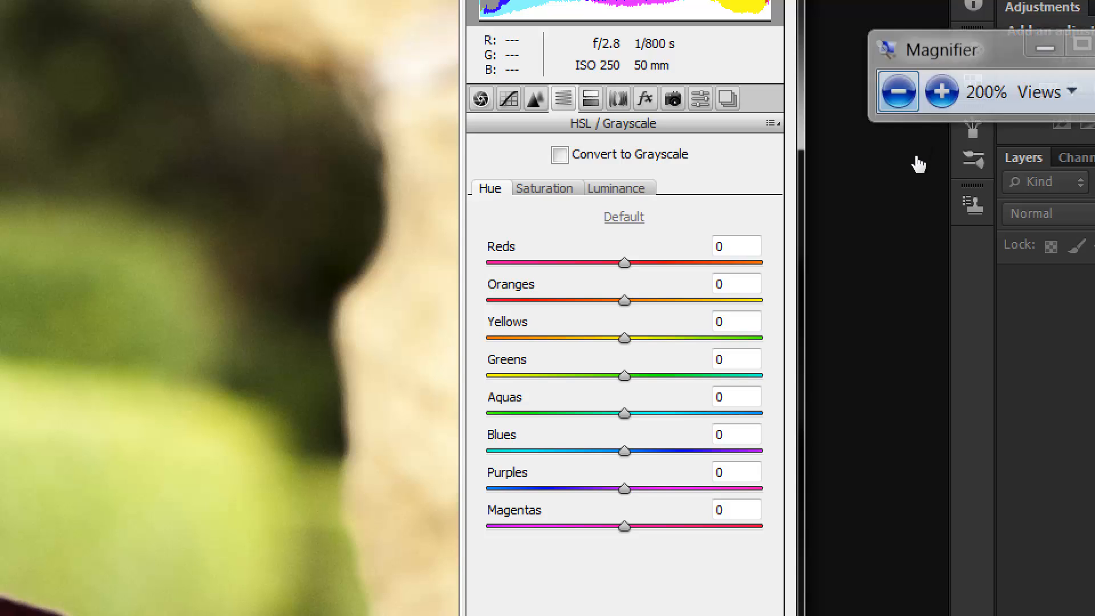
click(900, 90)
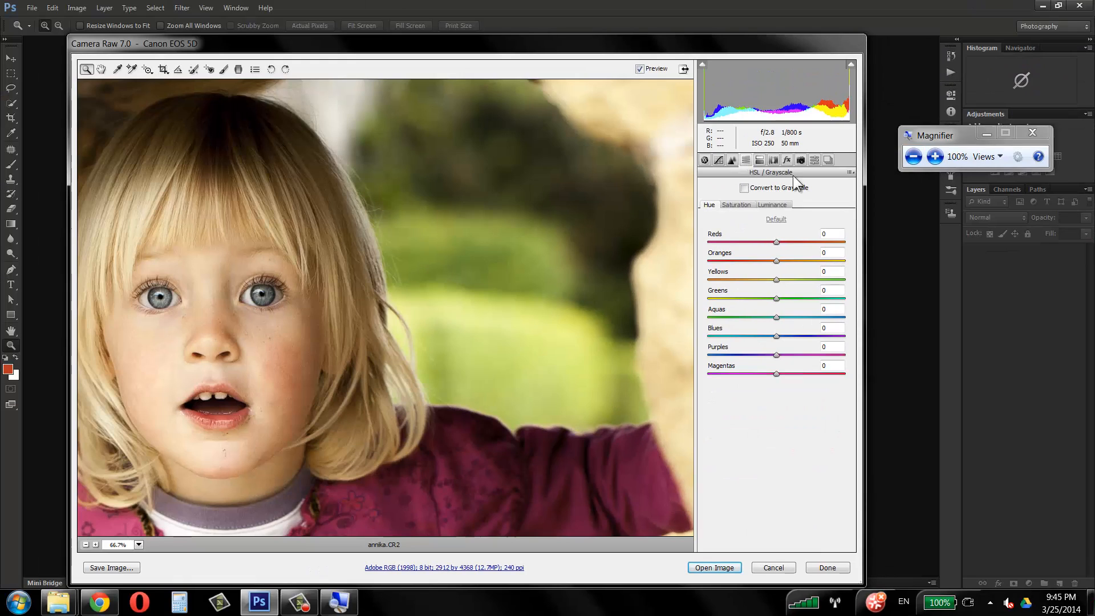
Step: Shift the Reds hue to -3, judging the dress color with the preview at 33.3%
alt+click(393, 315)
alt+click(393, 317)
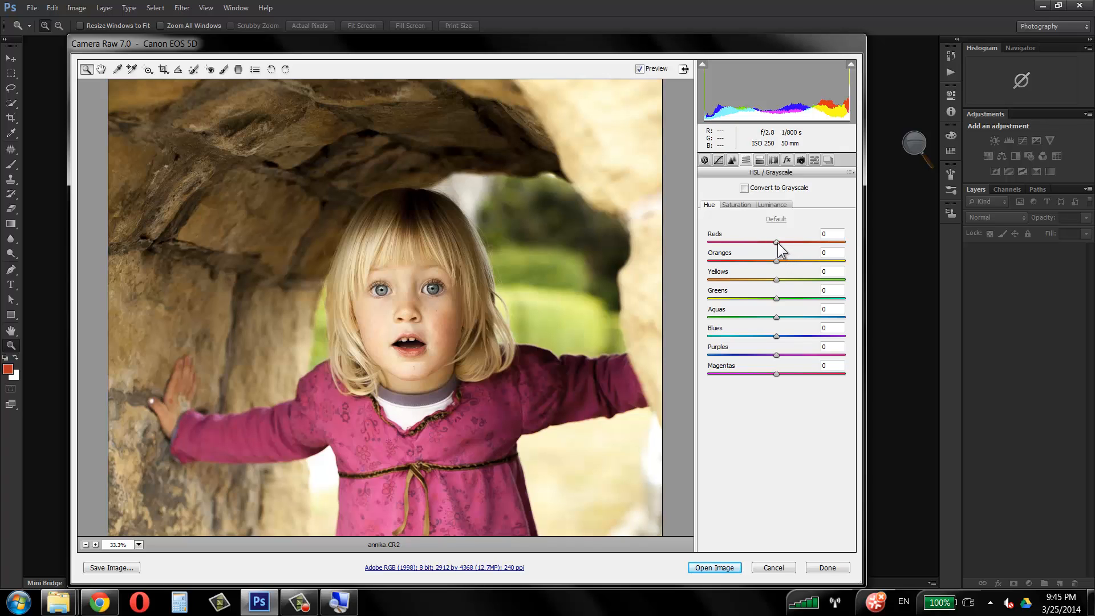
drag(777, 241, 781, 243)
double_click(780, 242)
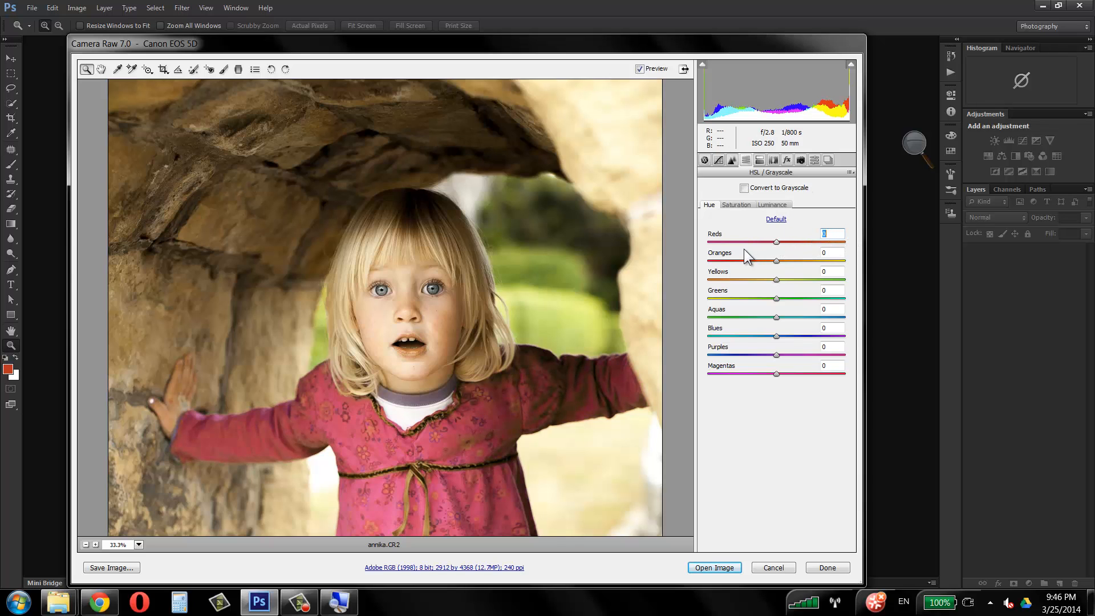
drag(743, 248, 774, 249)
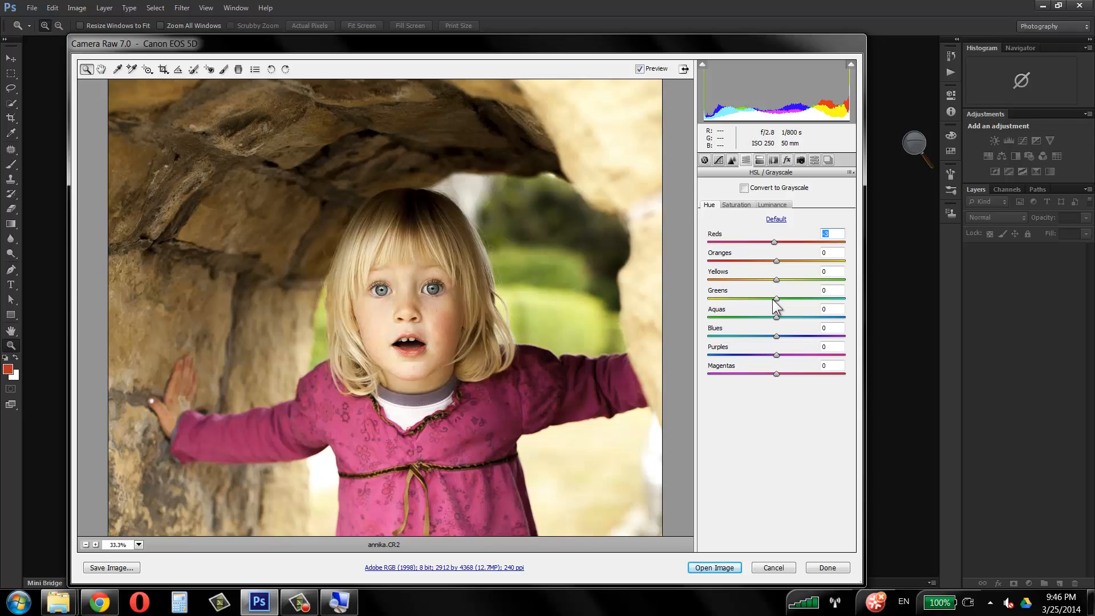
Step: Set the hues to Oranges +27, Yellows -4, Greens -1, Aquas -58, Blues -8 and Purples -78
drag(776, 299, 729, 335)
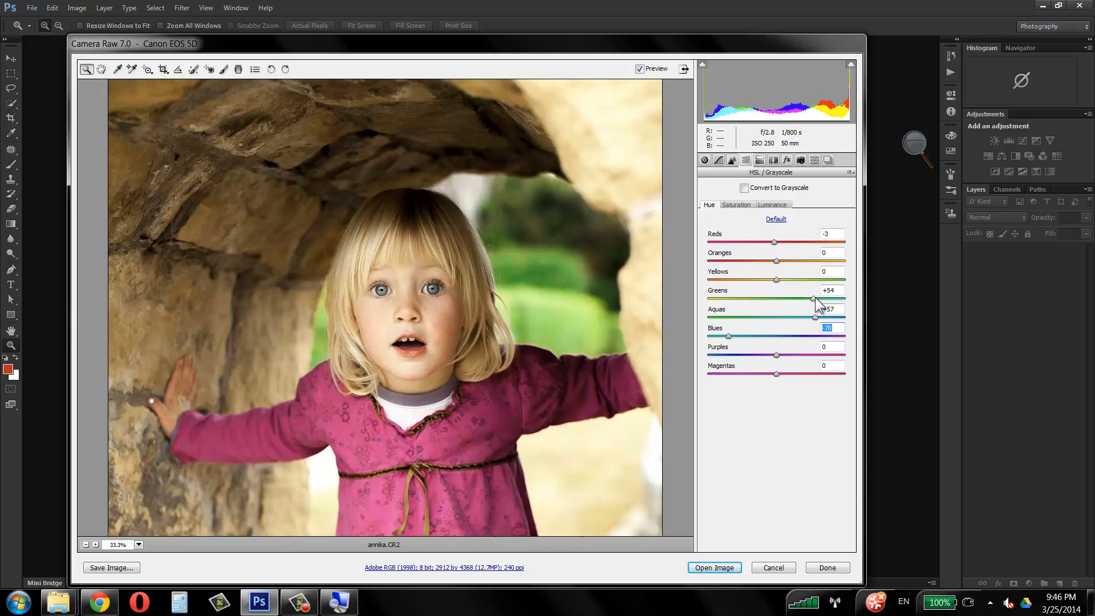
mouse_move(814, 298)
mouse_down()
mouse_move(767, 298)
mouse_move(824, 298)
mouse_up()
drag(776, 355, 718, 363)
drag(815, 317, 769, 334)
drag(823, 298, 821, 301)
click(776, 298)
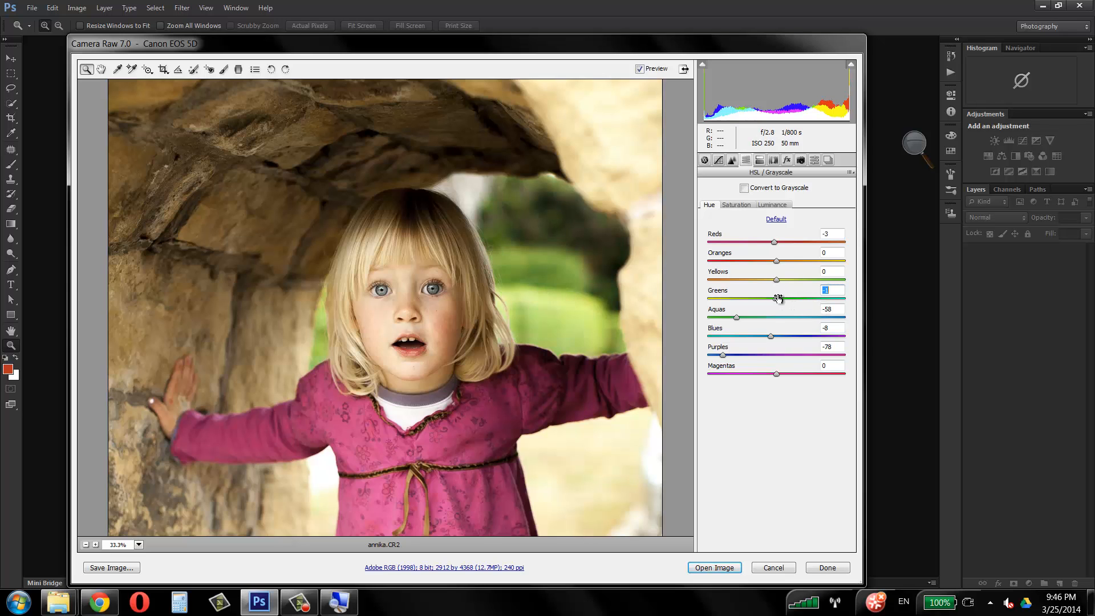
drag(777, 261, 771, 283)
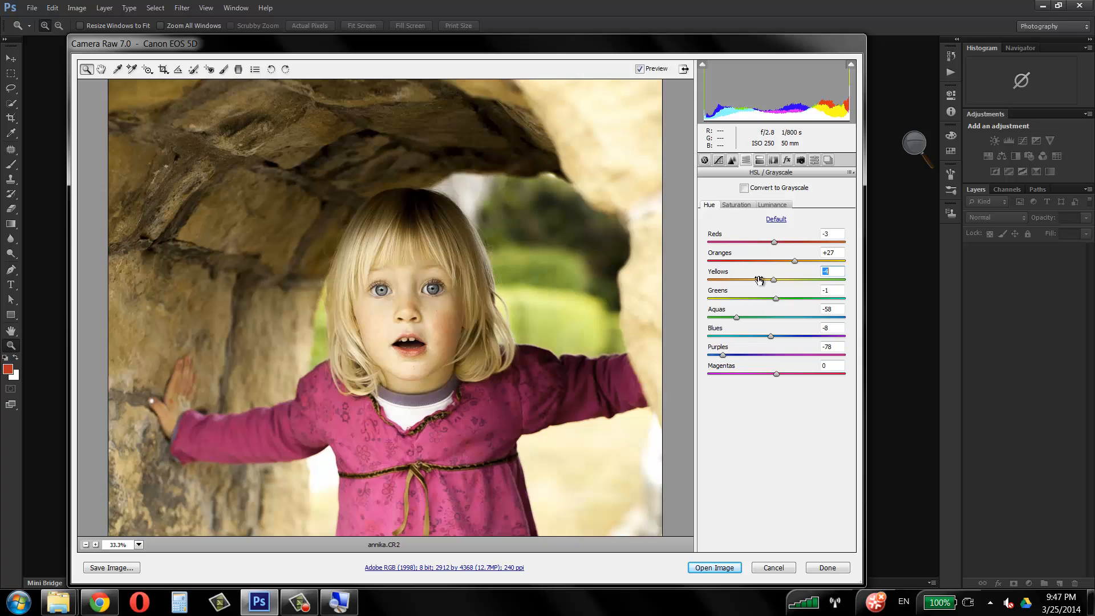
Step: Try removing the Reds and Oranges saturation by setting both to -100
click(735, 204)
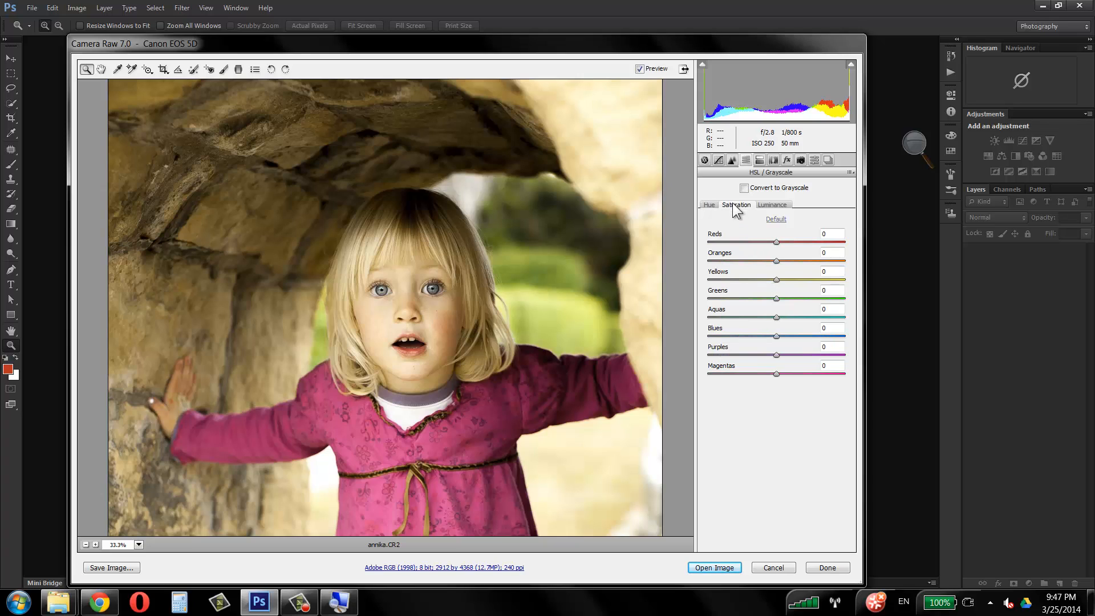
click(774, 242)
drag(774, 244, 703, 254)
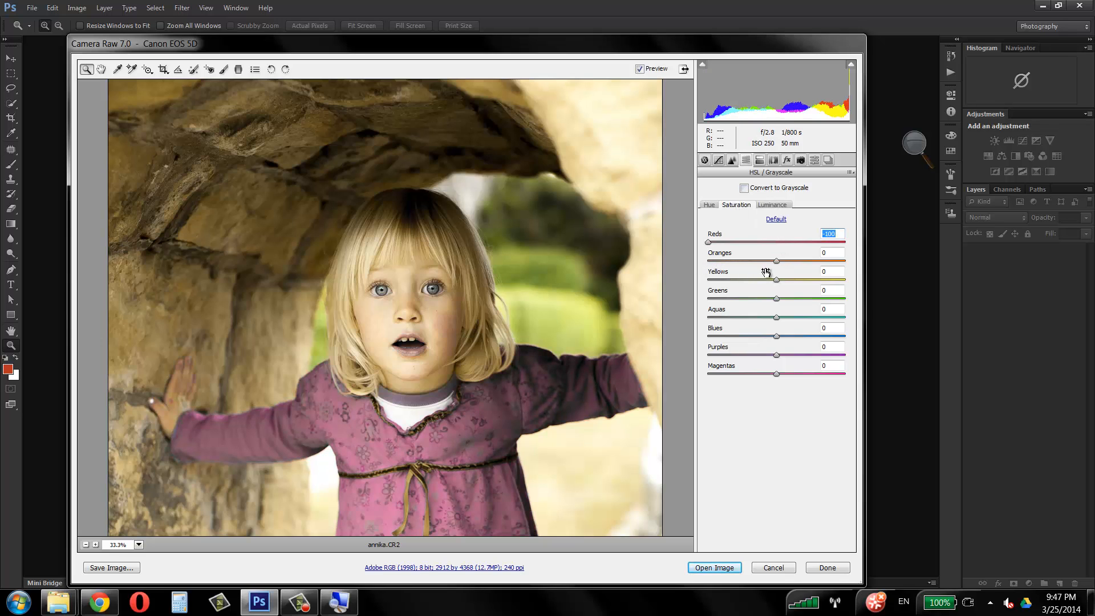
drag(776, 261, 703, 269)
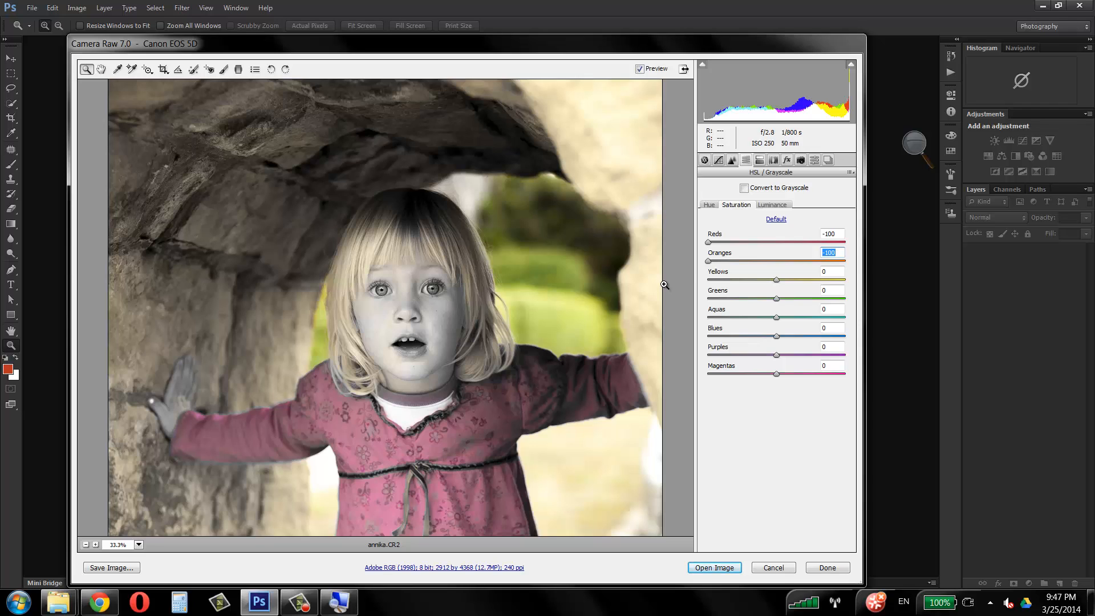
Step: Set the saturation to Yellows +54, Greens -4, Aquas -2 and Purples +61
drag(776, 280, 737, 306)
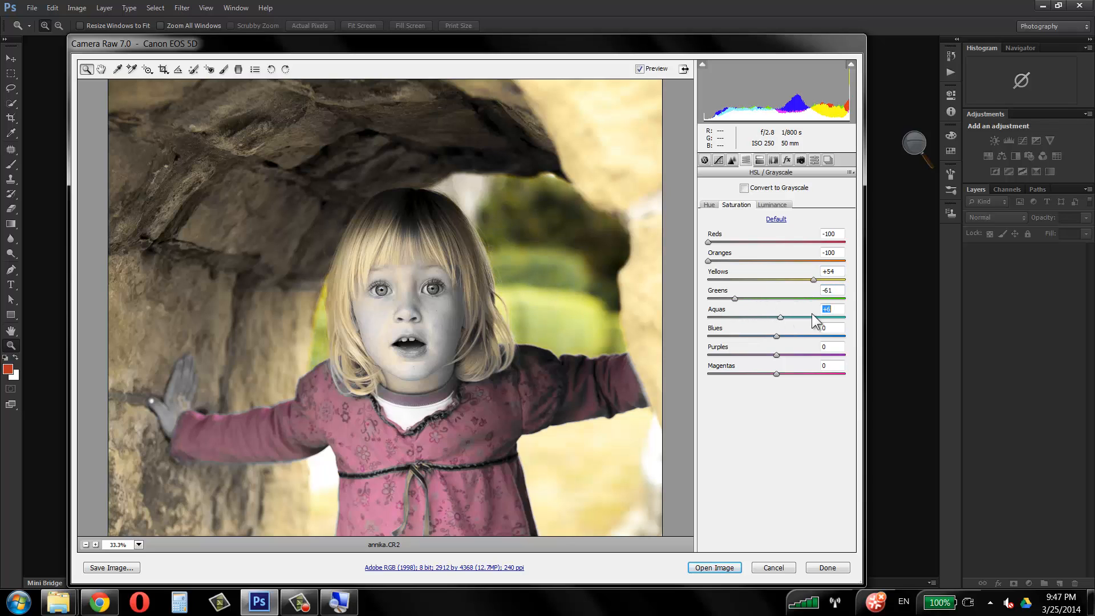
drag(812, 314, 725, 317)
drag(777, 354, 817, 354)
drag(728, 317, 777, 323)
drag(736, 297, 775, 298)
Step: View the Luminance sliders, and set the saturation to Reds +3, Oranges +3, Yellows +7 and Purples about +25
click(790, 204)
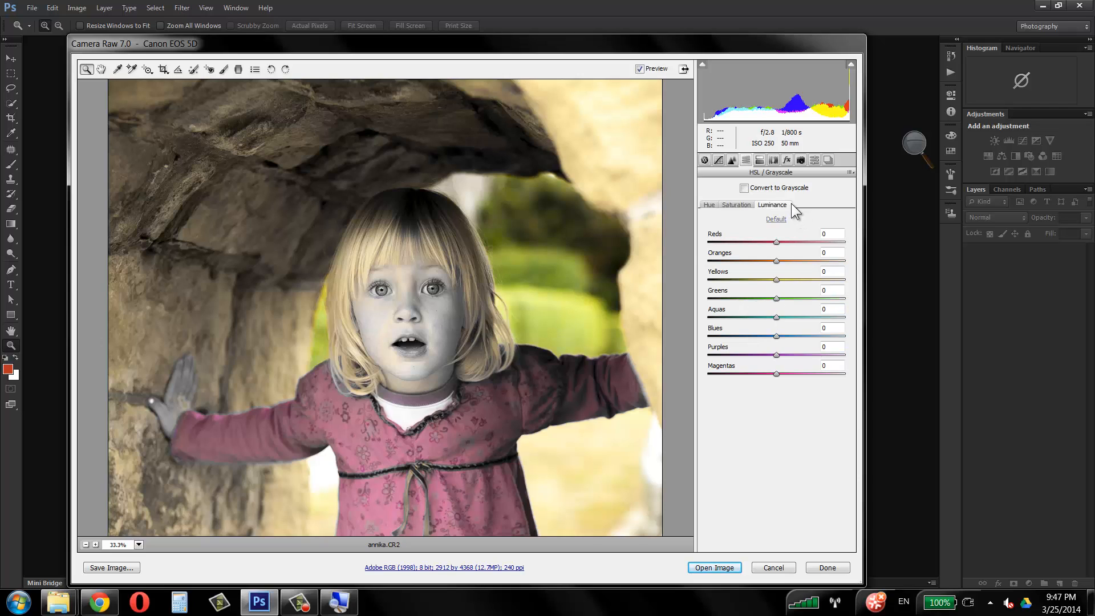
mouse_move(779, 242)
mouse_down()
mouse_move(857, 237)
mouse_move(678, 252)
mouse_move(776, 249)
mouse_up()
click(742, 205)
drag(708, 261, 777, 259)
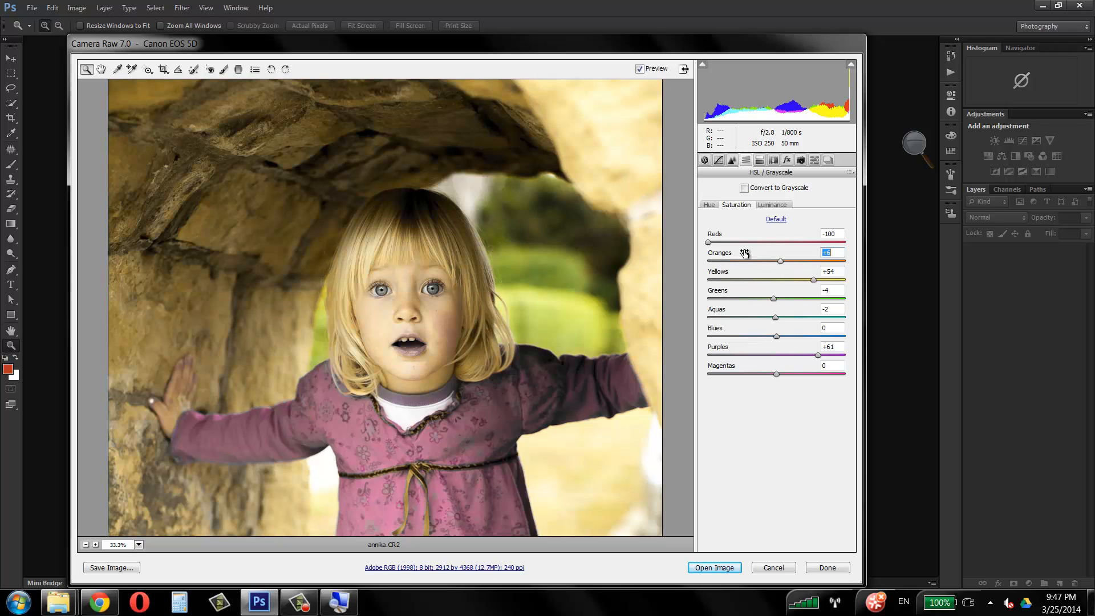
drag(707, 242, 782, 280)
drag(818, 354, 793, 354)
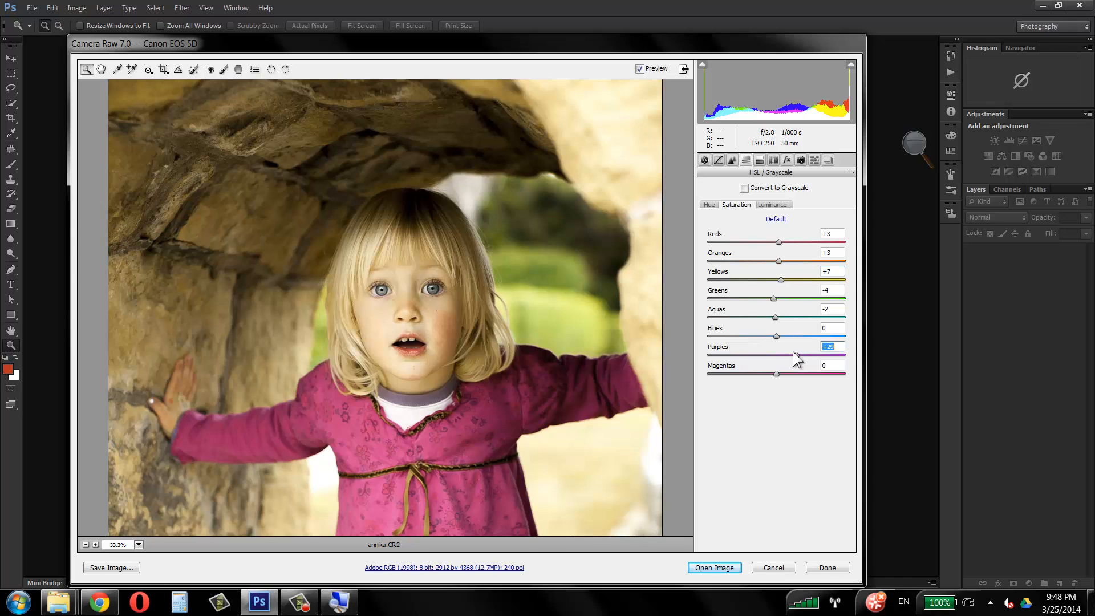
Step: Set the luminance to Reds +2, Oranges +27 and Yellows +100 in the HSL adjustments
click(771, 205)
drag(776, 242, 673, 275)
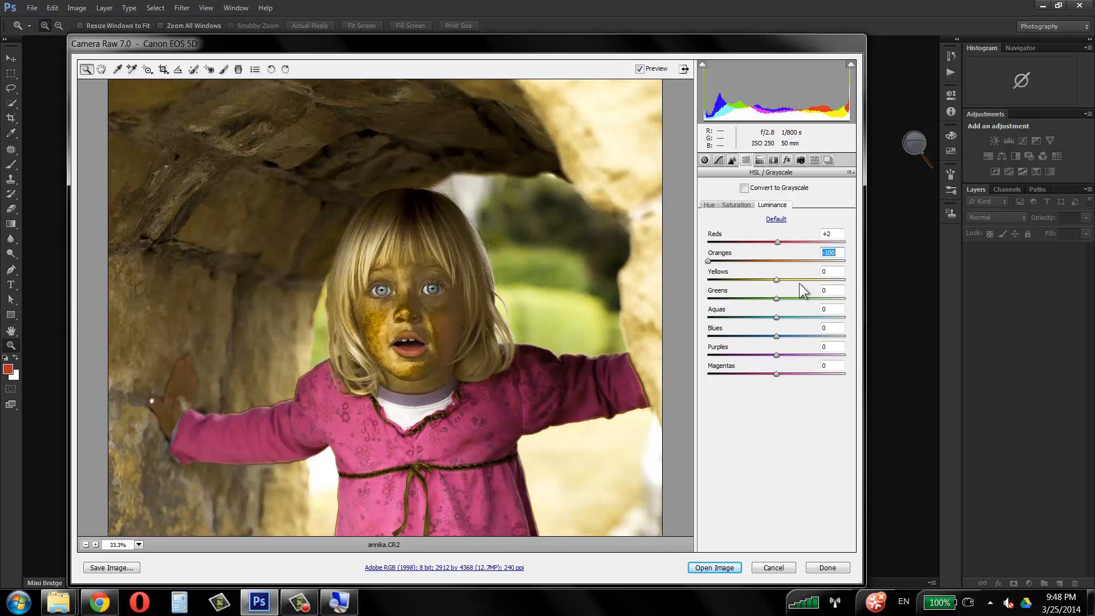
drag(775, 278, 848, 276)
click(775, 279)
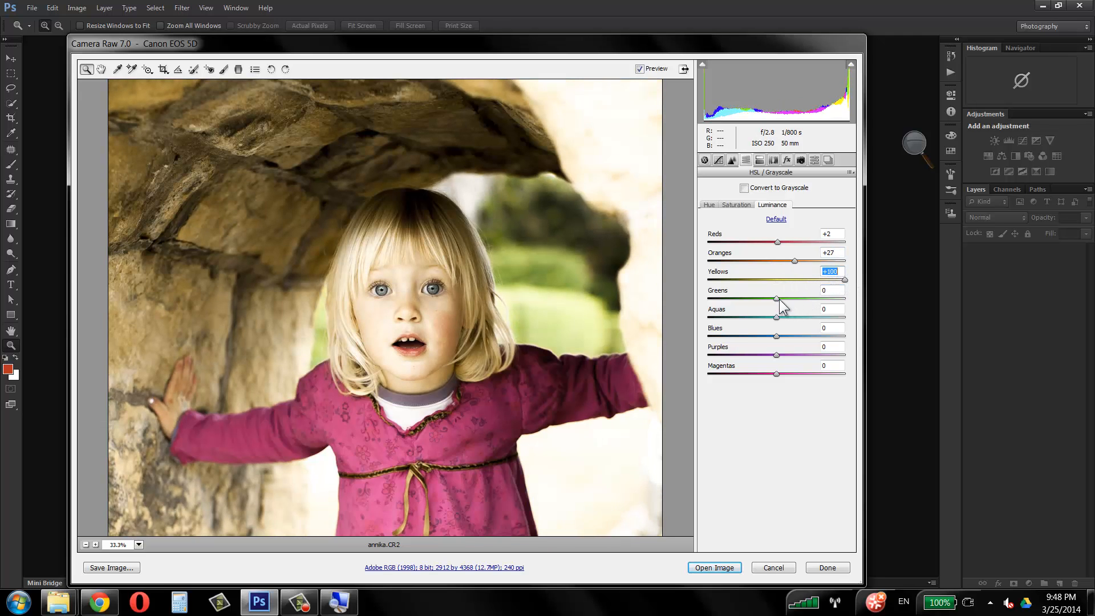
Step: Set the luminance to Greens -9, Aquas +3, Yellows +20 and Blues +48
drag(776, 299, 706, 305)
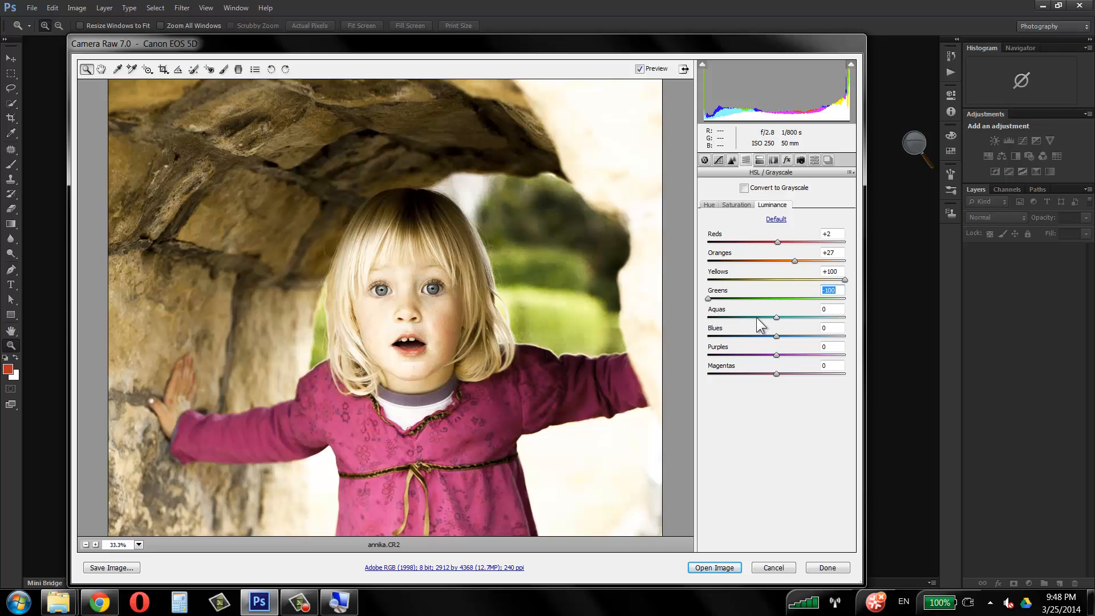
drag(774, 316, 840, 317)
drag(711, 298, 770, 298)
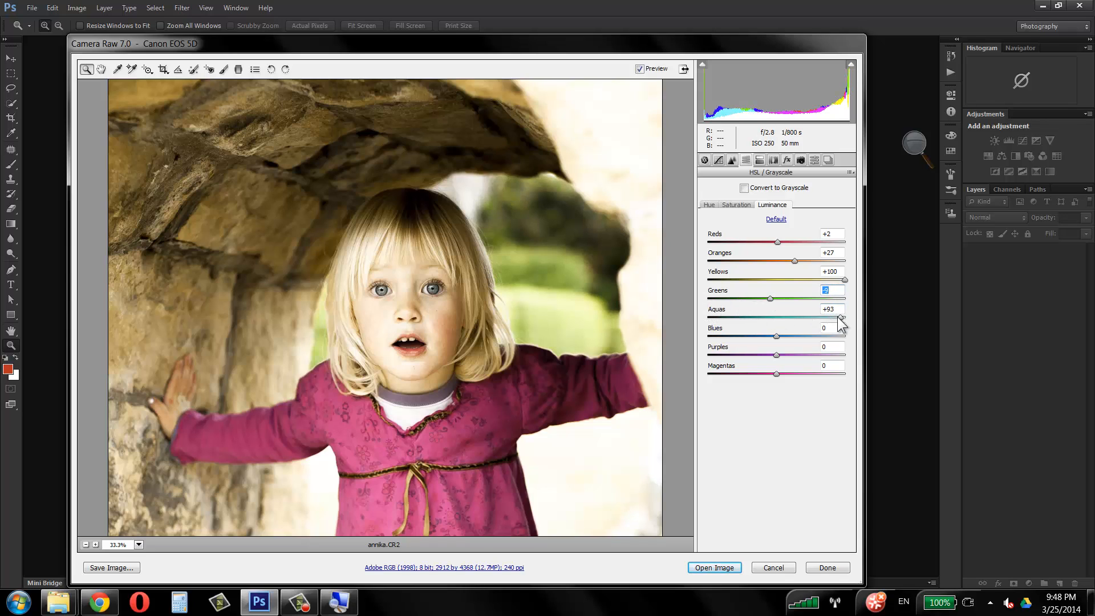
drag(840, 317, 777, 319)
drag(844, 279, 791, 280)
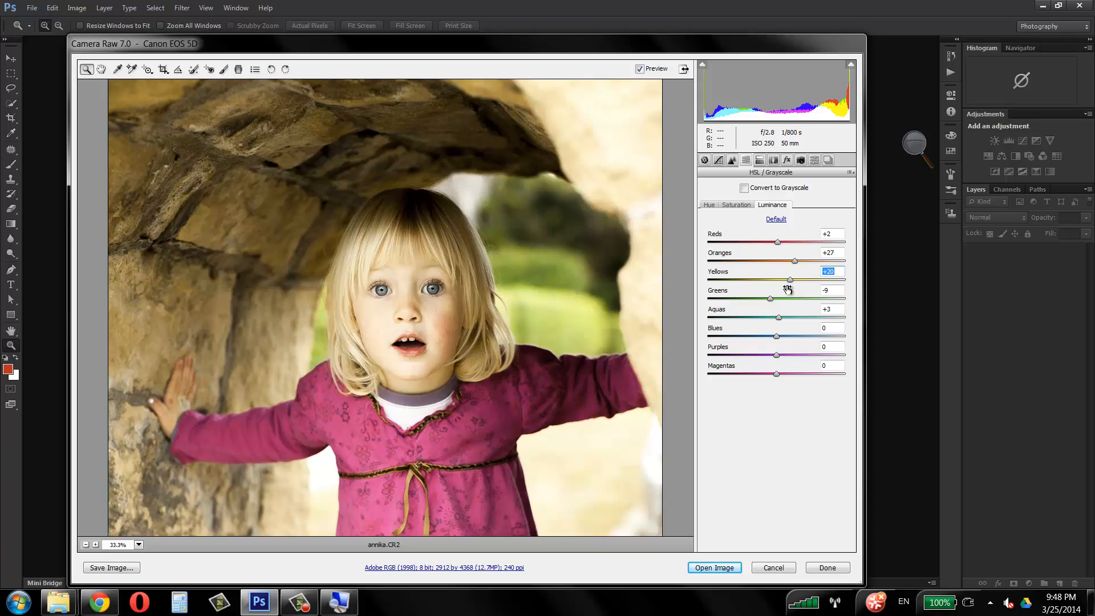
drag(778, 341, 810, 346)
key(F9)
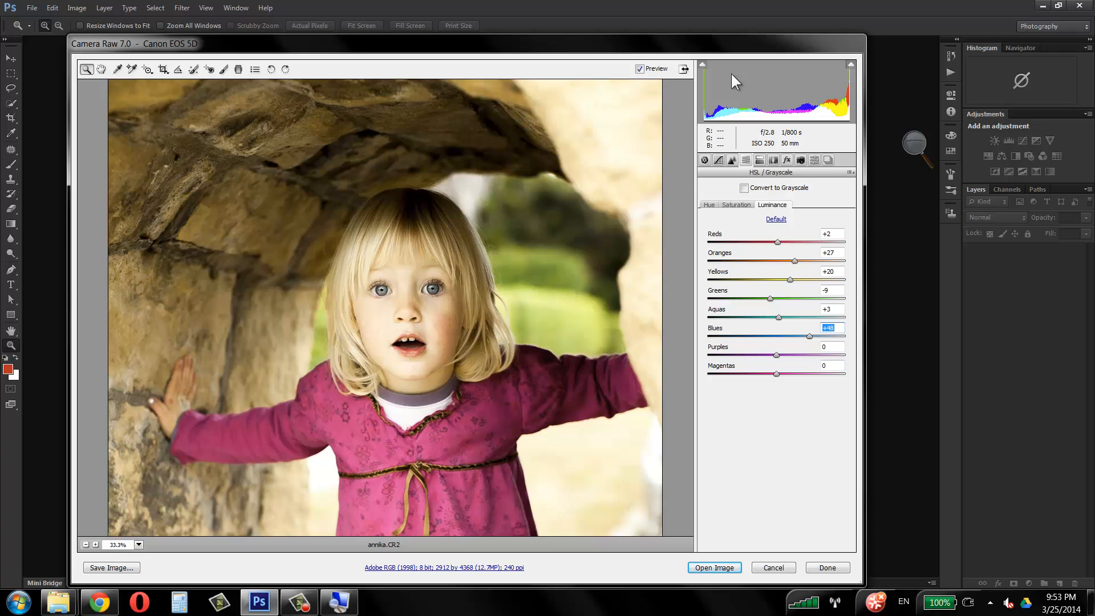
Step: Save all the current adjustment settings as a Camera Raw preset named annika.xmp in the Settings folder
click(814, 160)
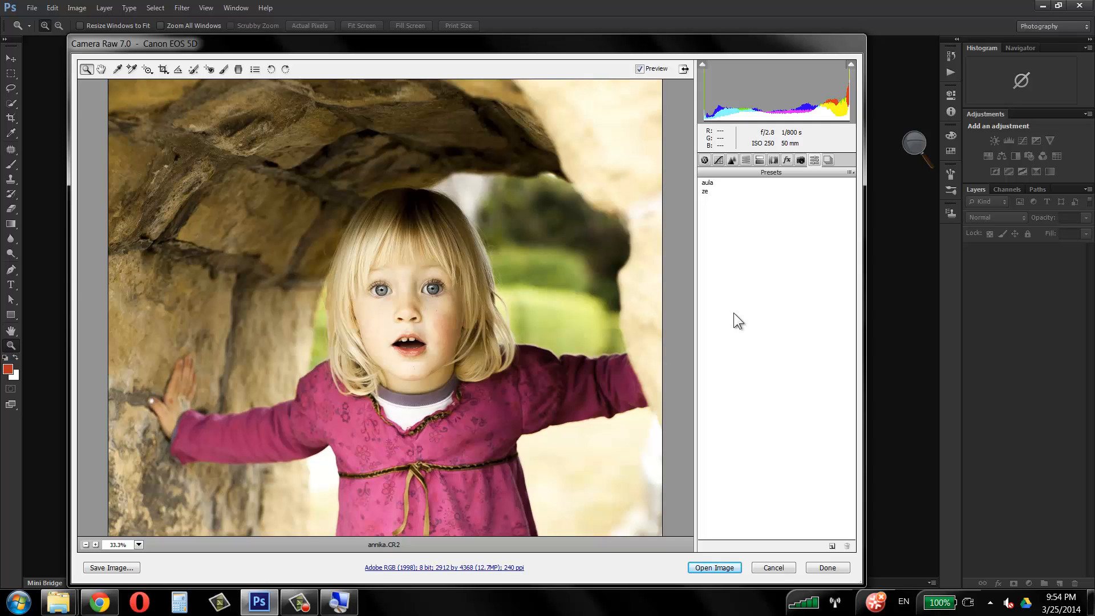
click(849, 172)
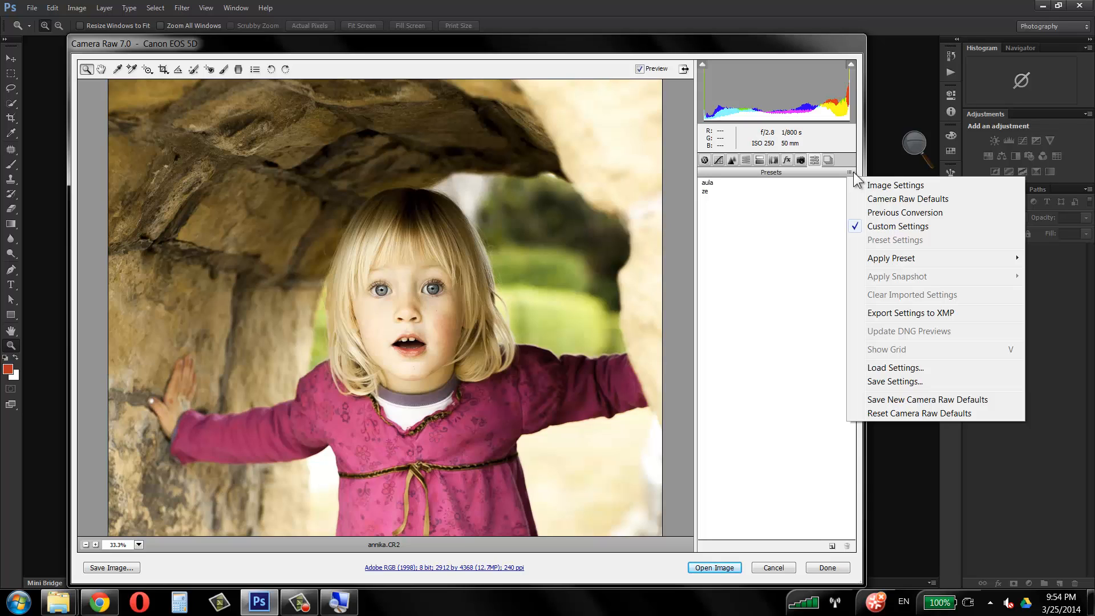
click(920, 379)
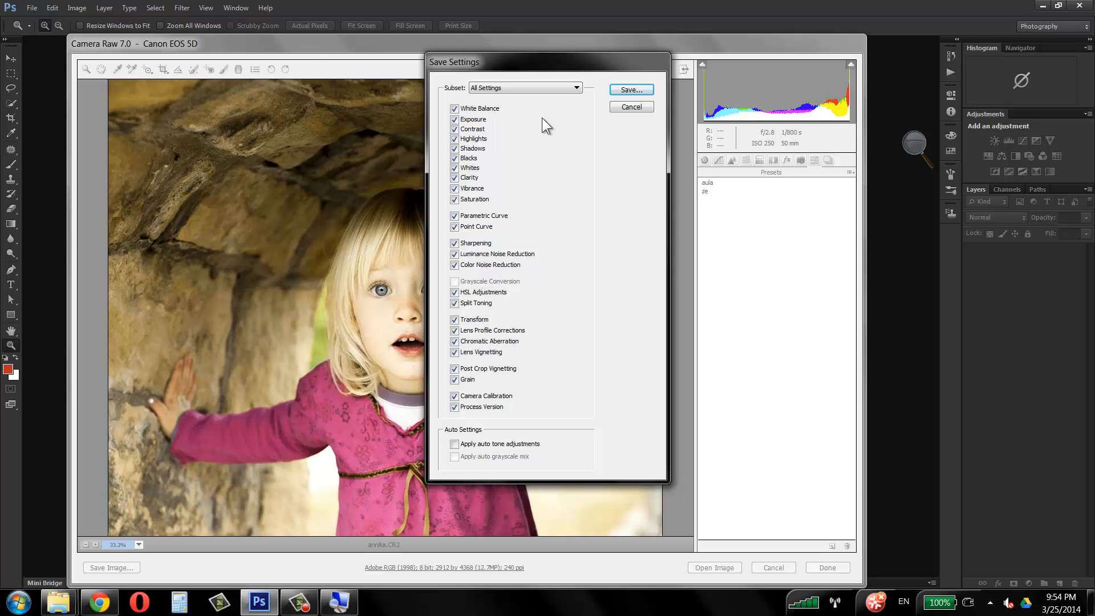
click(631, 90)
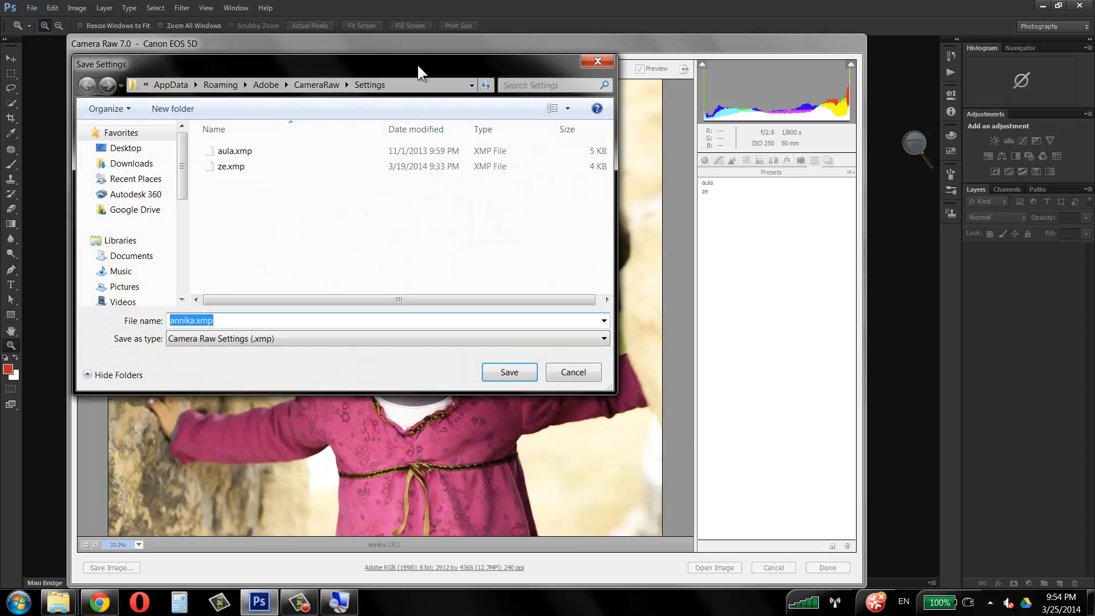
drag(416, 64, 573, 100)
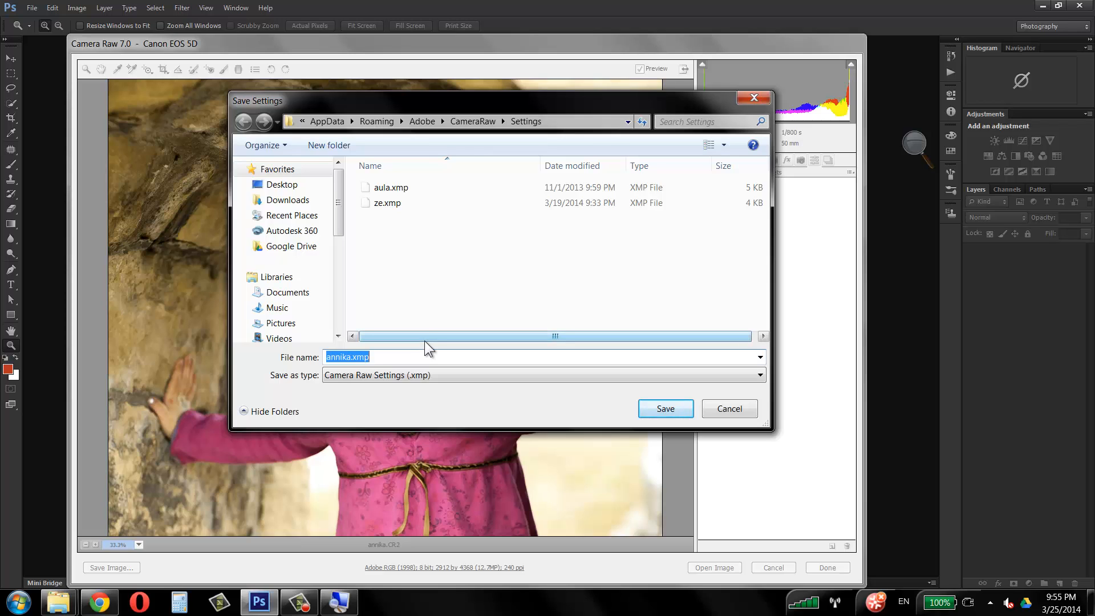
click(656, 409)
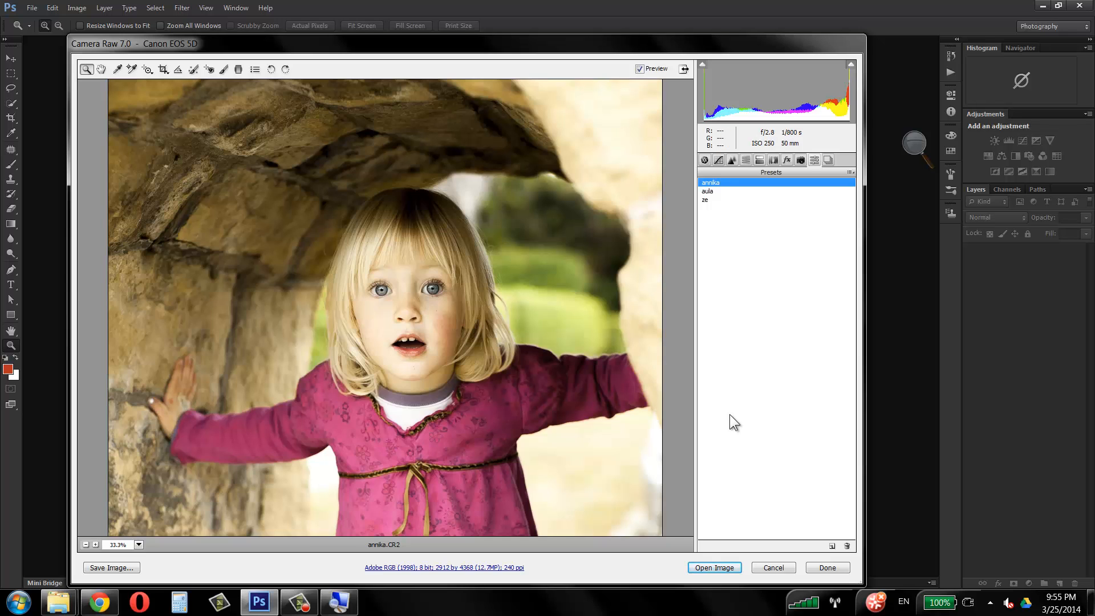
Step: Close the image without keeping its adjustments and reopen annika.CR2 from the RAWs folder in Camera Raw
click(790, 567)
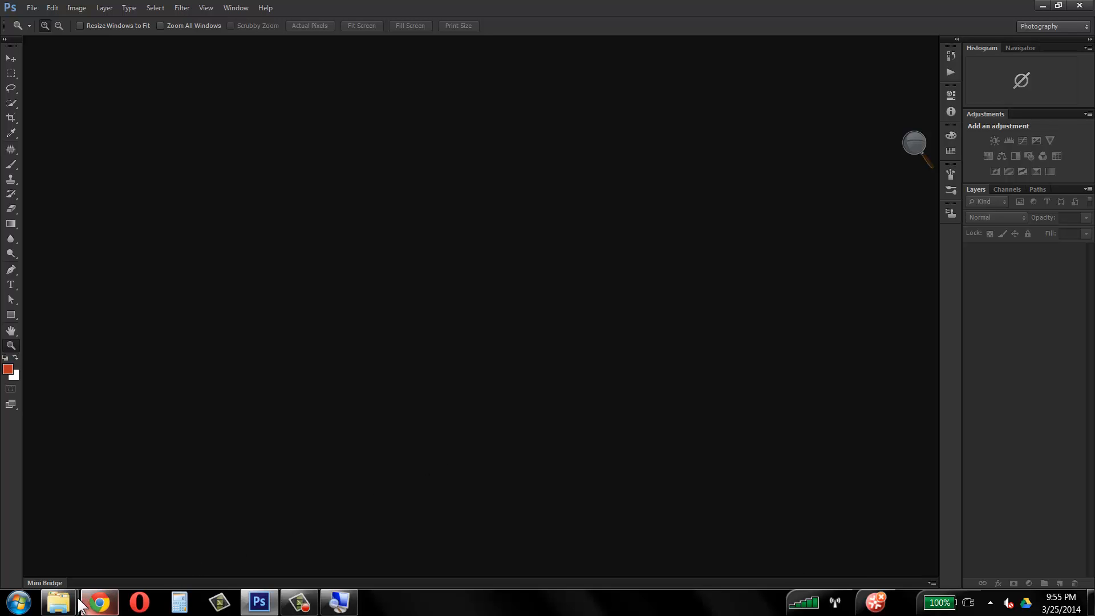
mouse_move(59, 602)
click(241, 513)
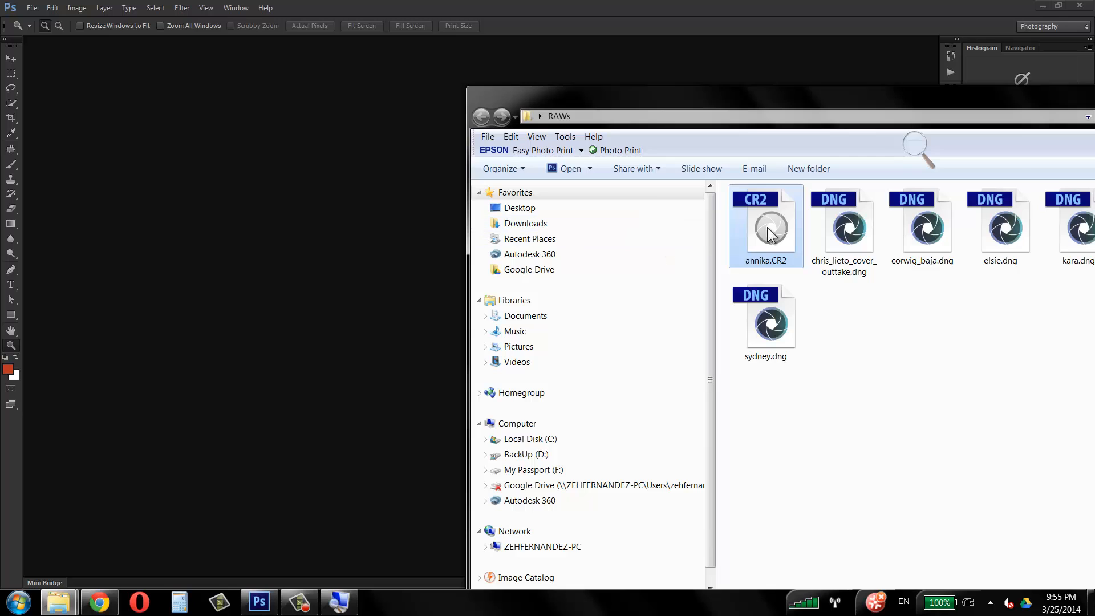
drag(767, 226, 419, 243)
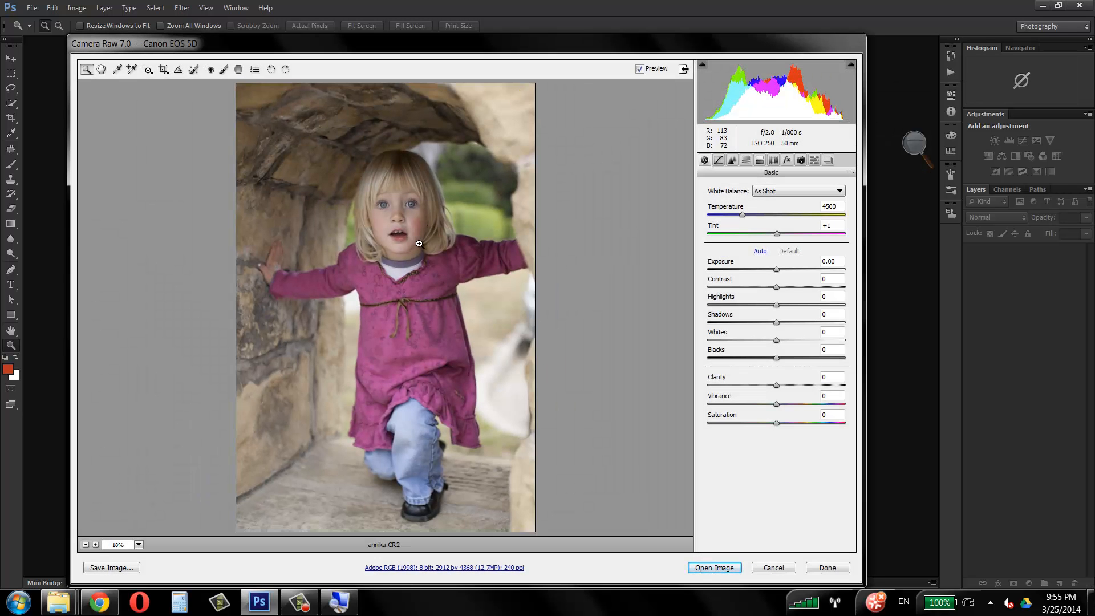
Step: Apply the saved annika preset to the reopened image and cancel Camera Raw
click(814, 160)
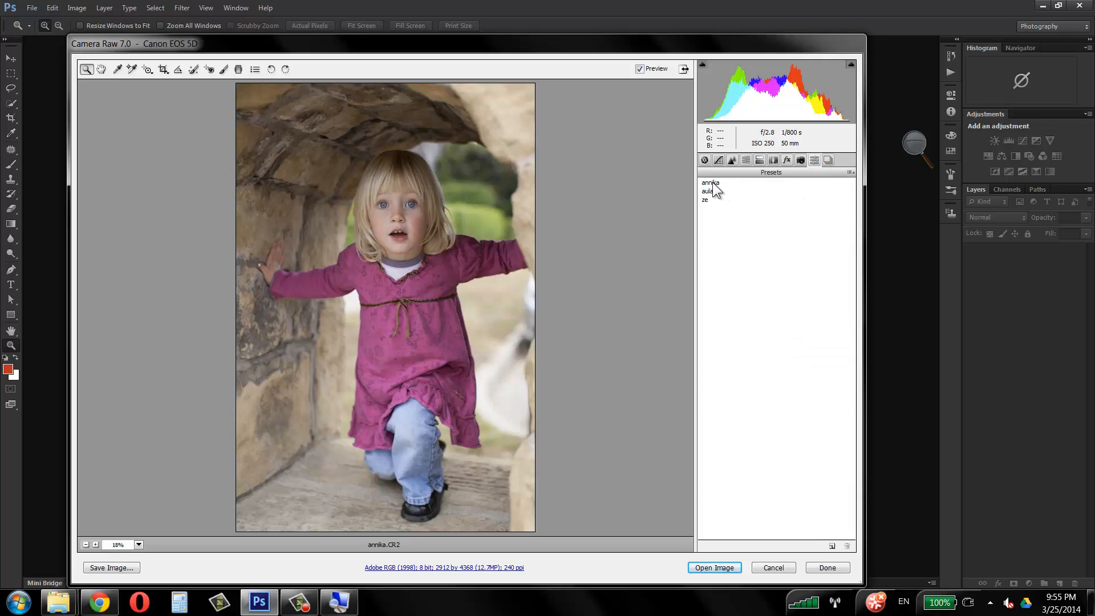
click(712, 183)
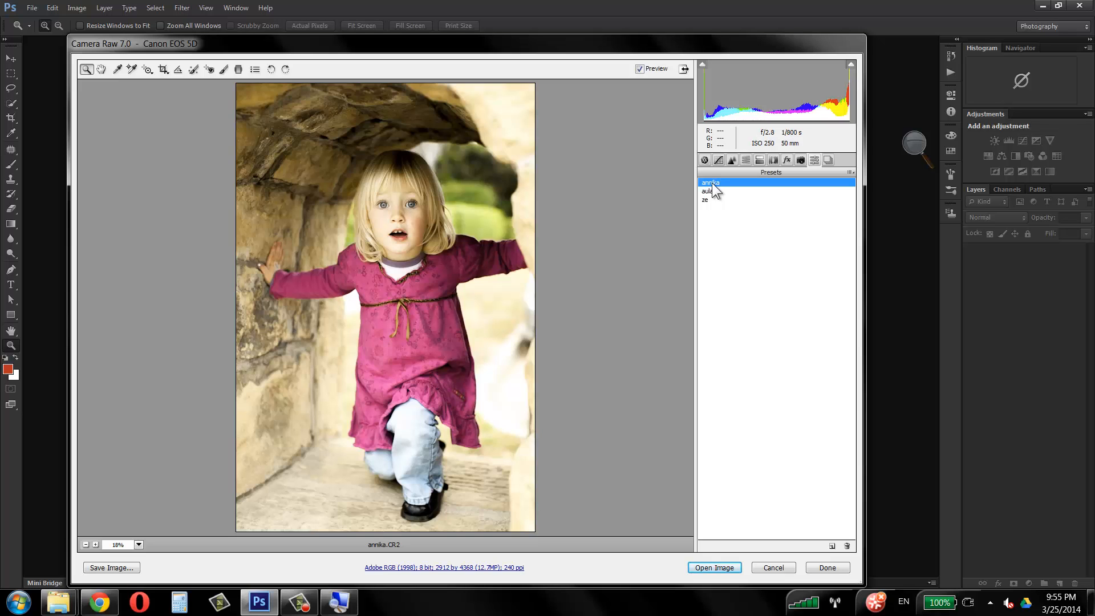
click(783, 567)
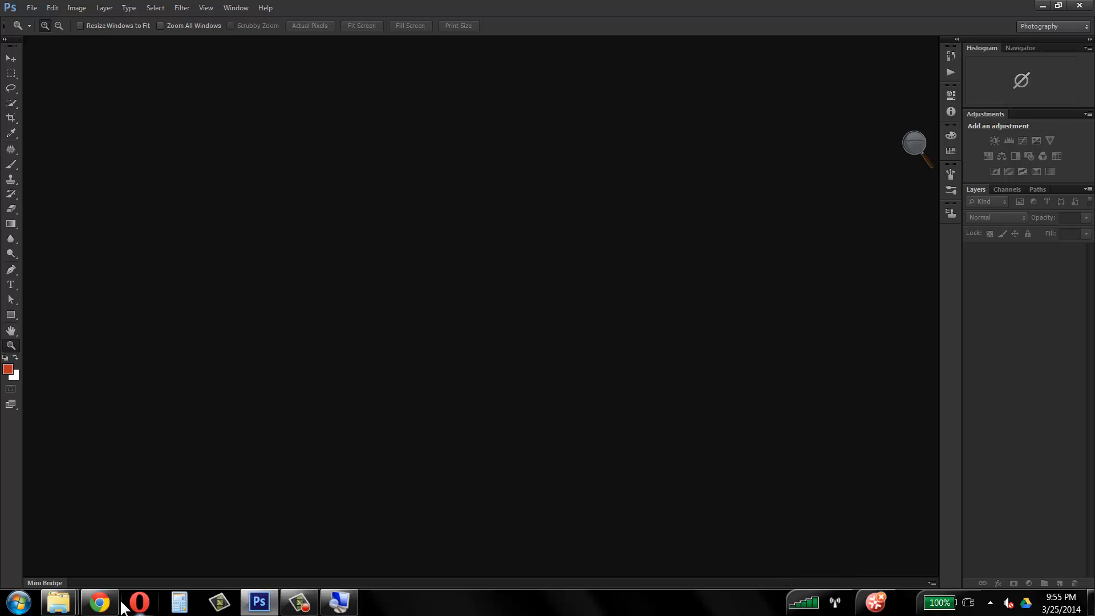
Step: Select all the files in the RAWs folder and open them together in Camera Raw
mouse_move(58, 601)
click(254, 551)
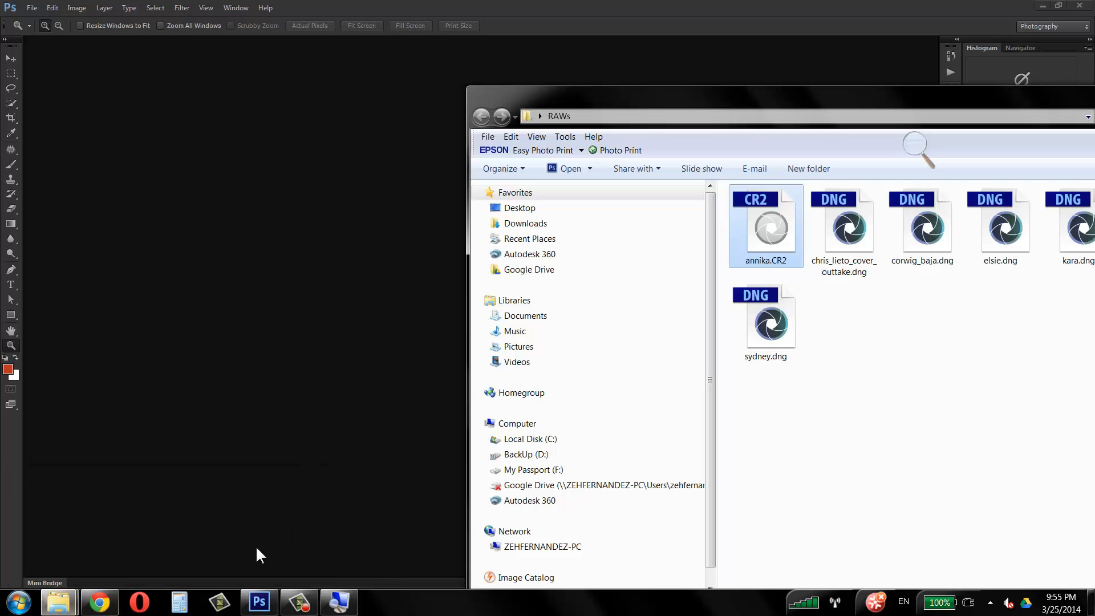
drag(762, 94, 422, 81)
drag(979, 429, 531, 366)
drag(984, 436, 409, 217)
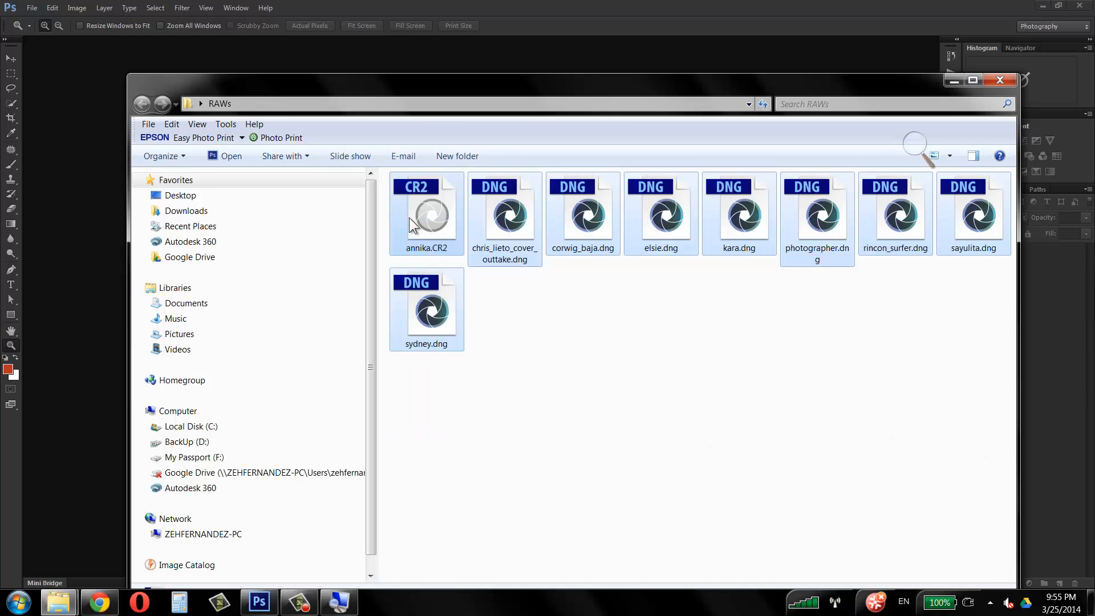
drag(509, 68, 829, 90)
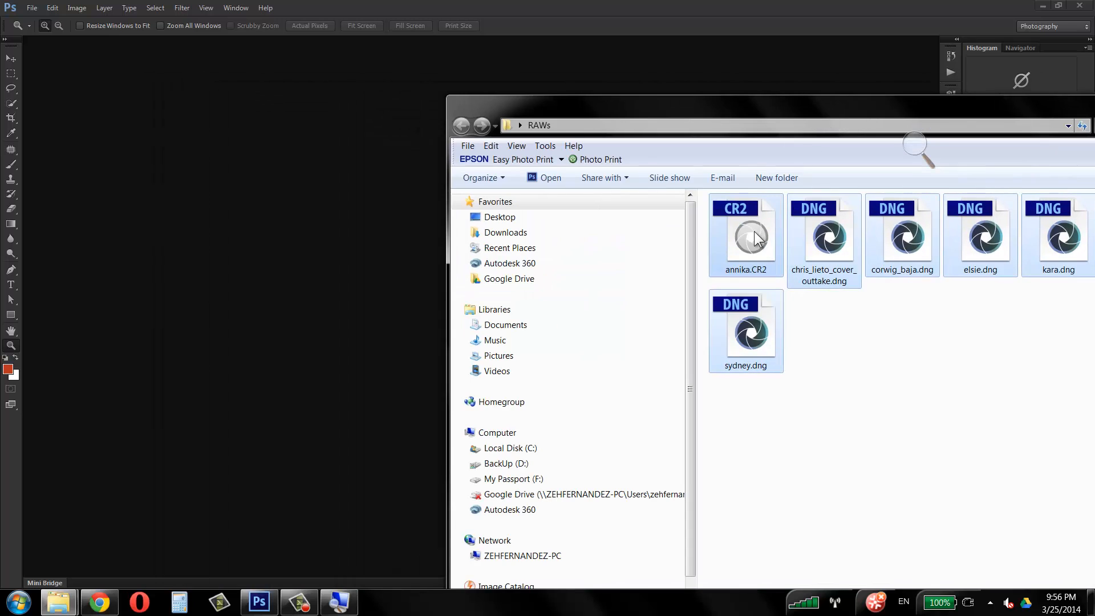
drag(754, 231, 315, 211)
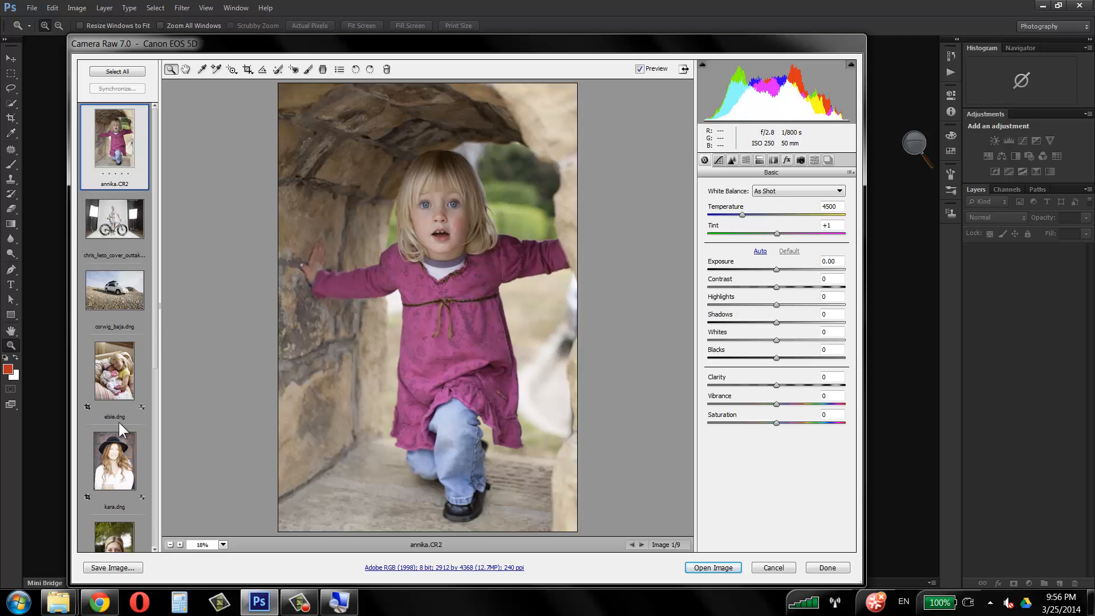
Step: Preview several of the opened photos, select all of them and apply the annika preset
click(125, 241)
click(132, 295)
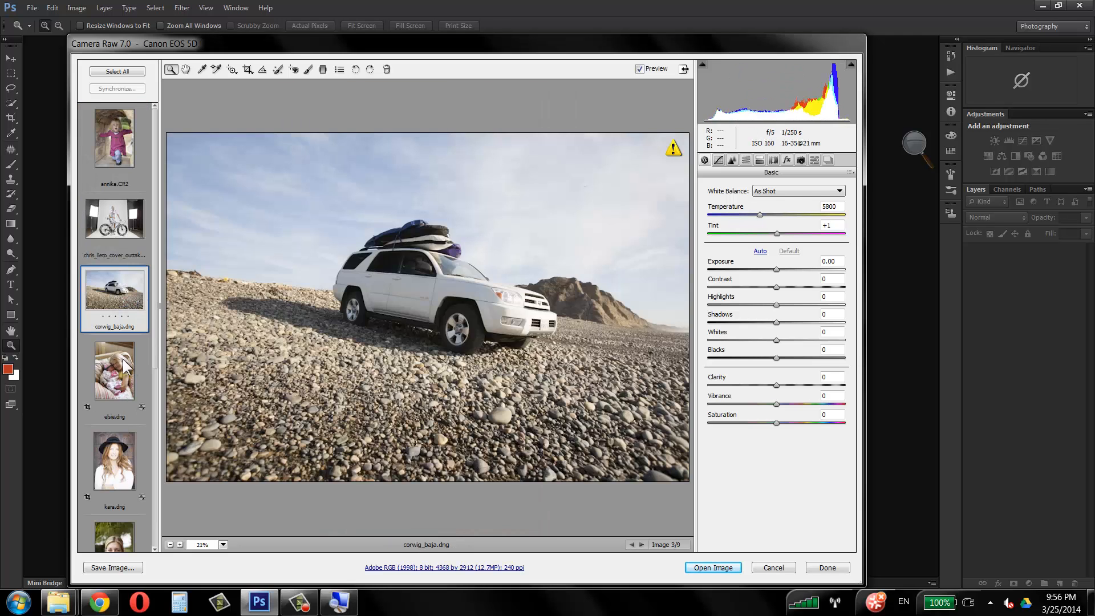
click(122, 358)
click(119, 133)
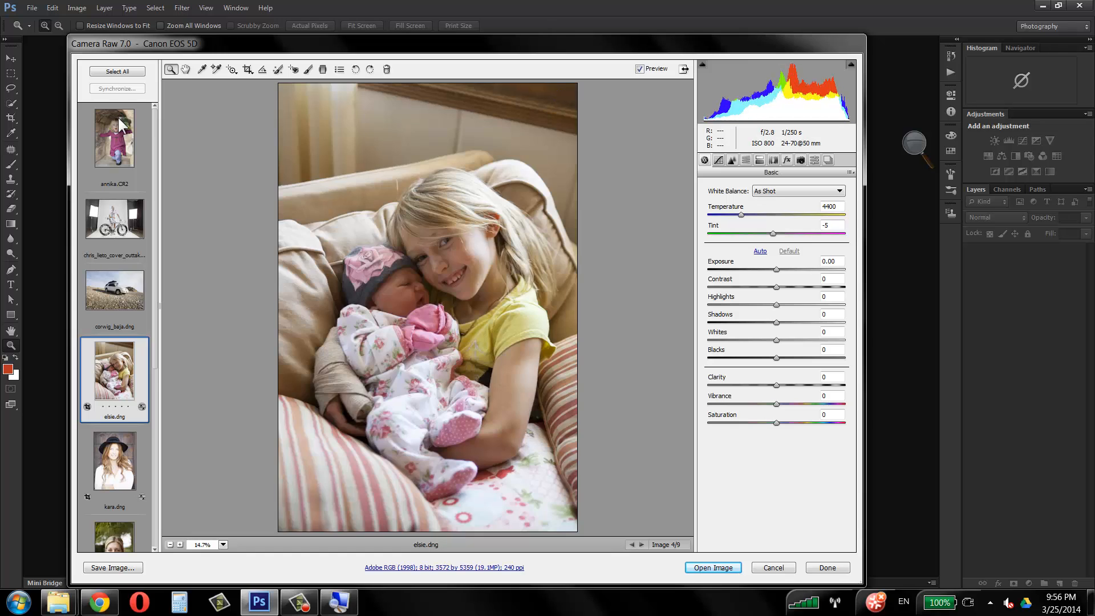
click(120, 73)
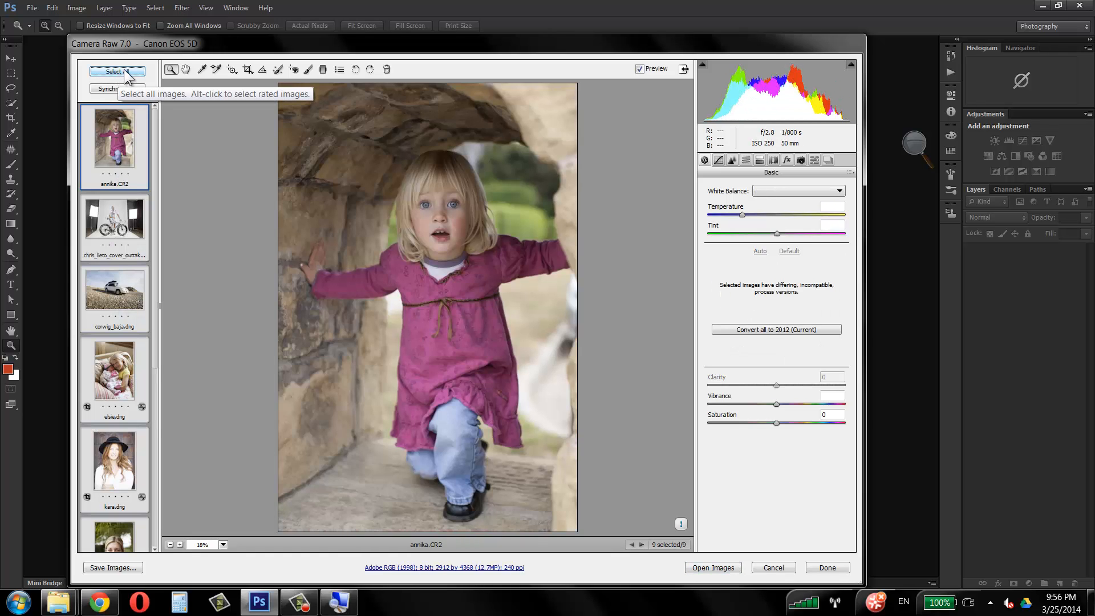
click(814, 161)
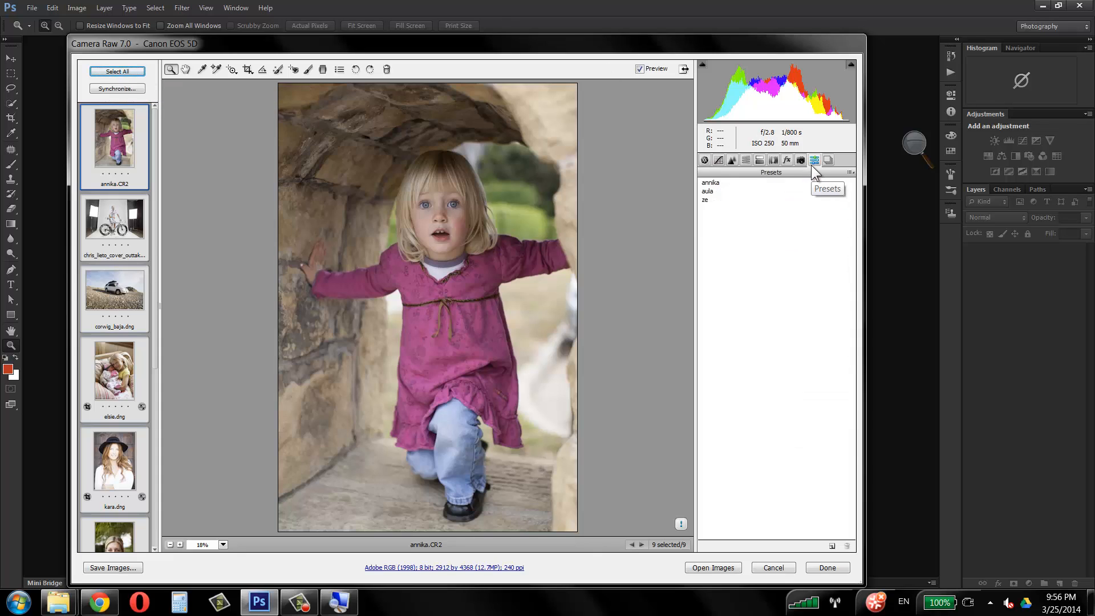
click(720, 182)
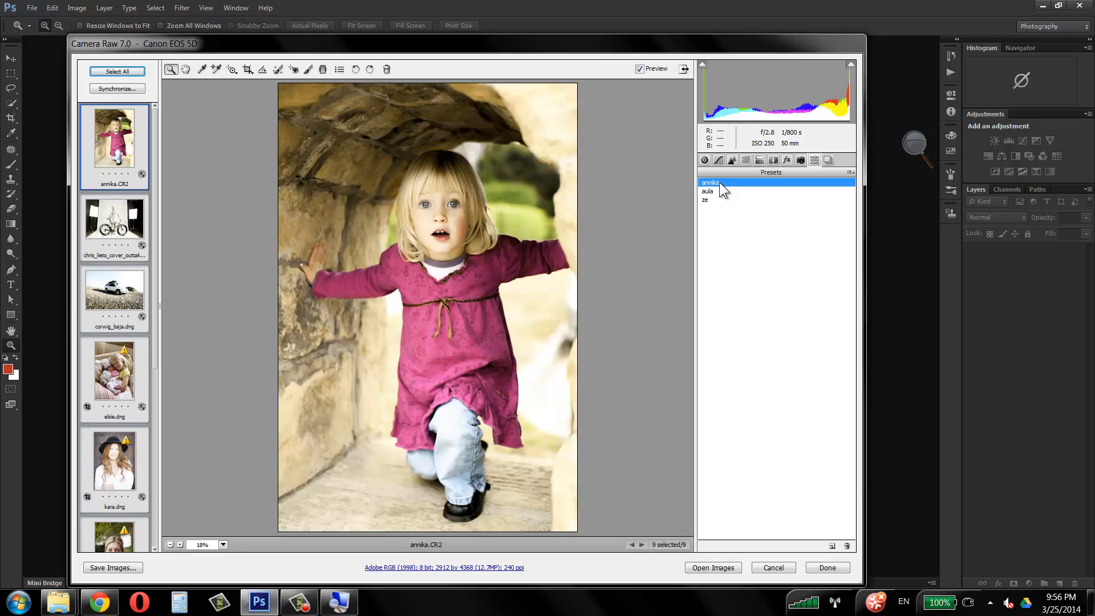
Step: Examine the preset's effect on the cyclist, corwig_baja.dng, elsie.dng and kara.dng photos one by one
click(123, 228)
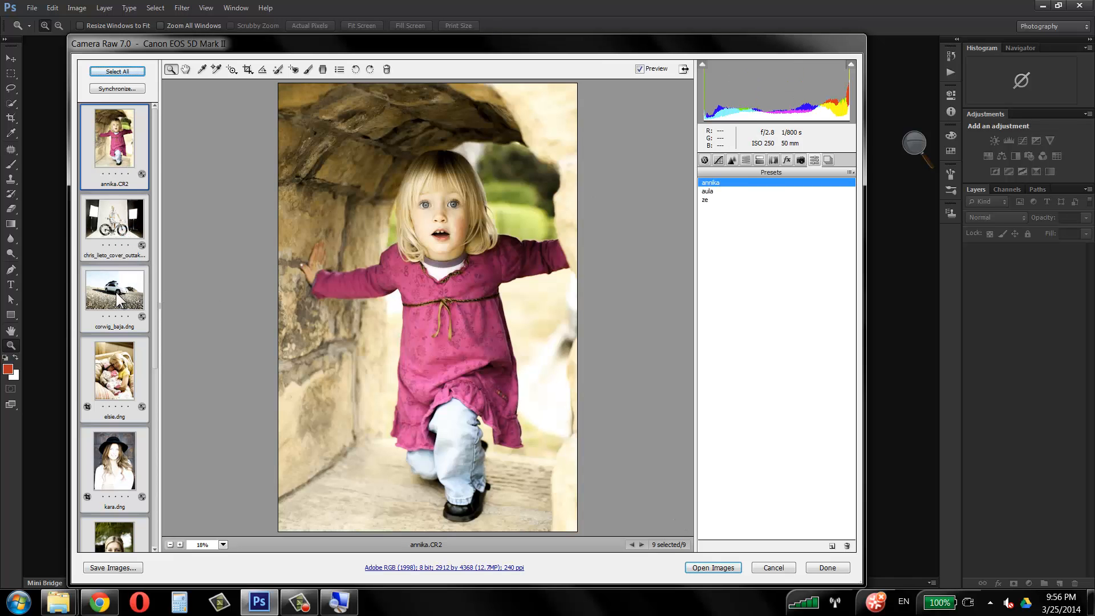
click(115, 292)
click(114, 375)
click(111, 441)
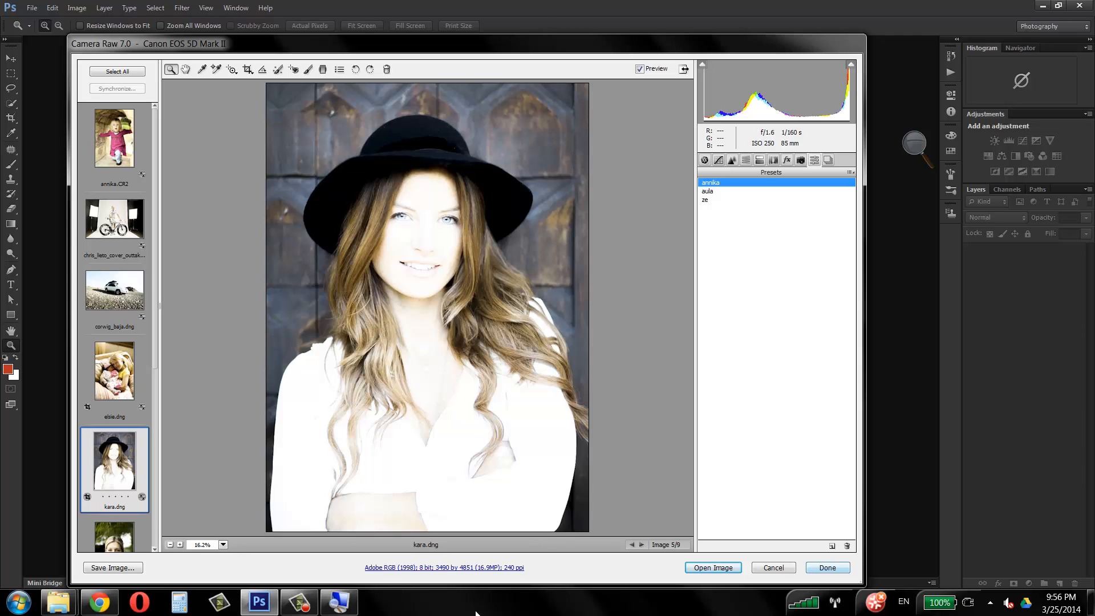
click(307, 604)
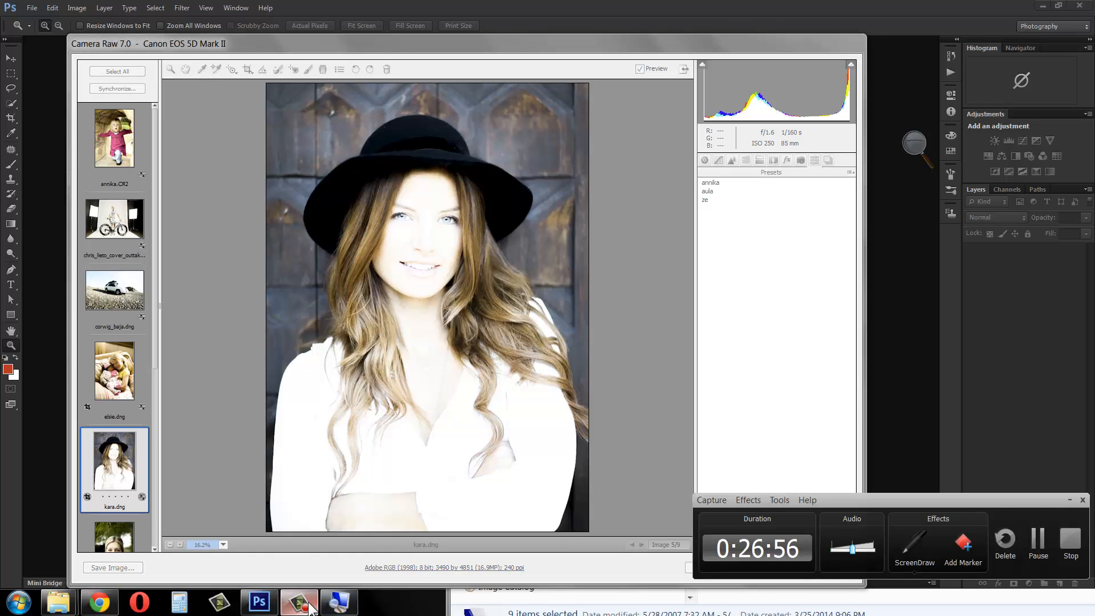
click(1038, 541)
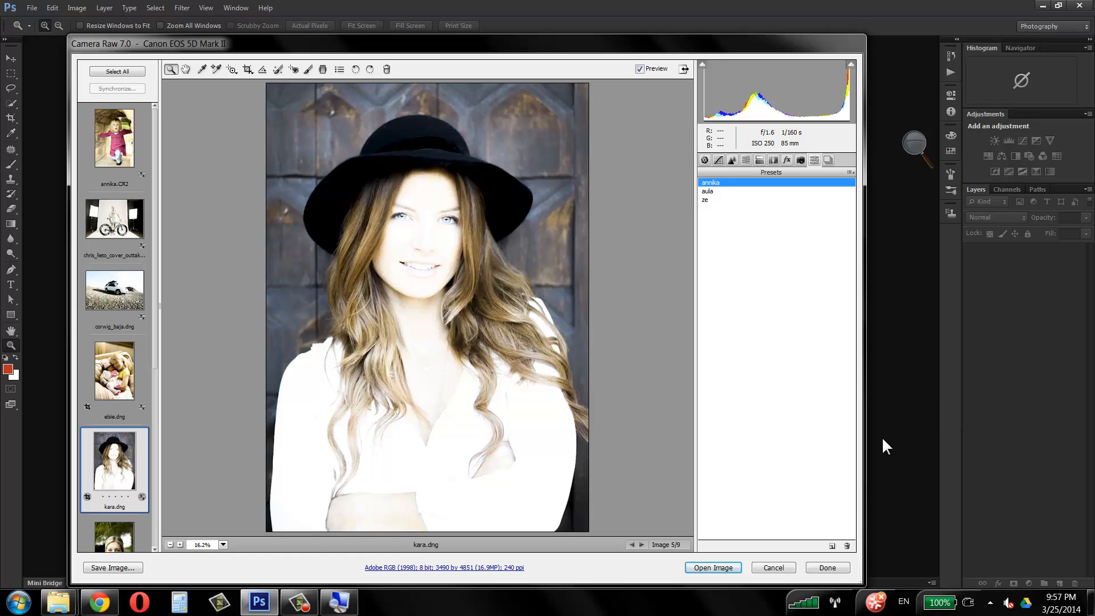
Step: Apply the ze preset to the cyclist photo only
click(117, 222)
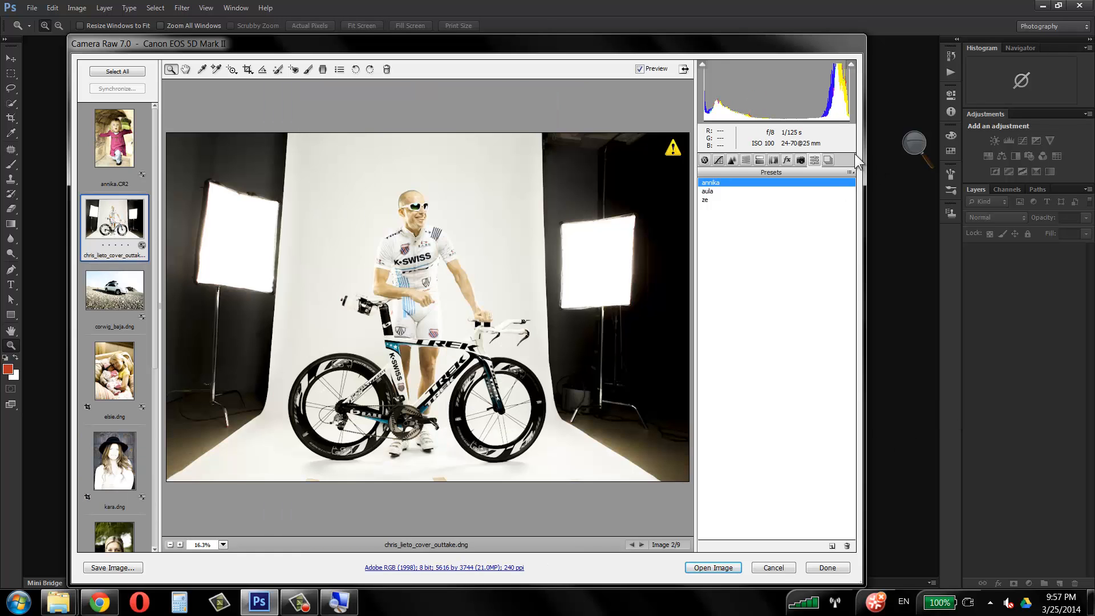
click(706, 200)
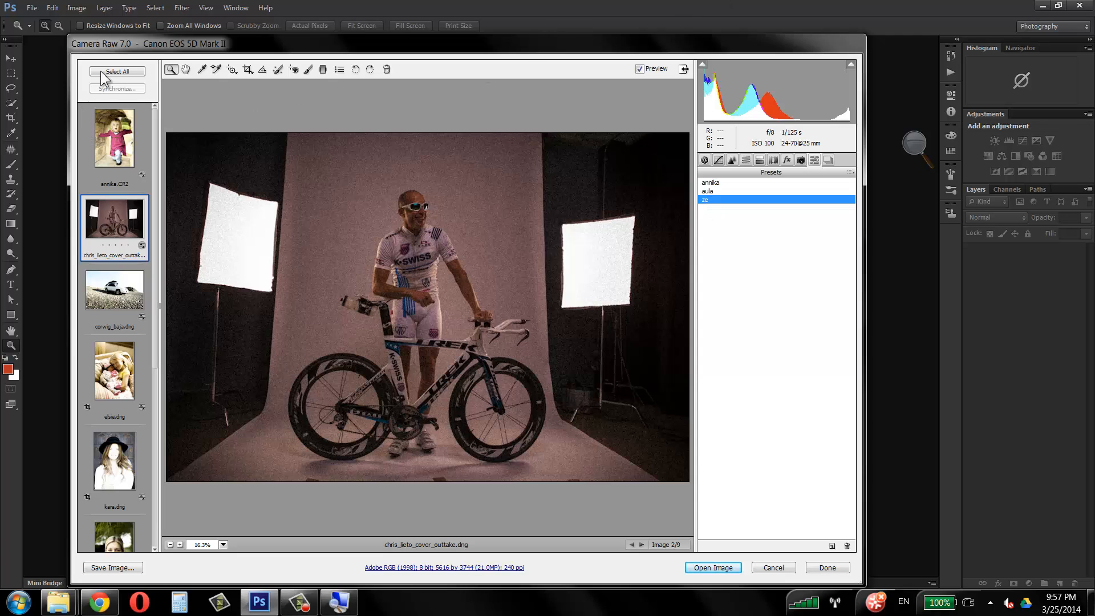
Step: Apply the aula preset to all the opened photos and view annika.CR2
click(109, 70)
click(715, 190)
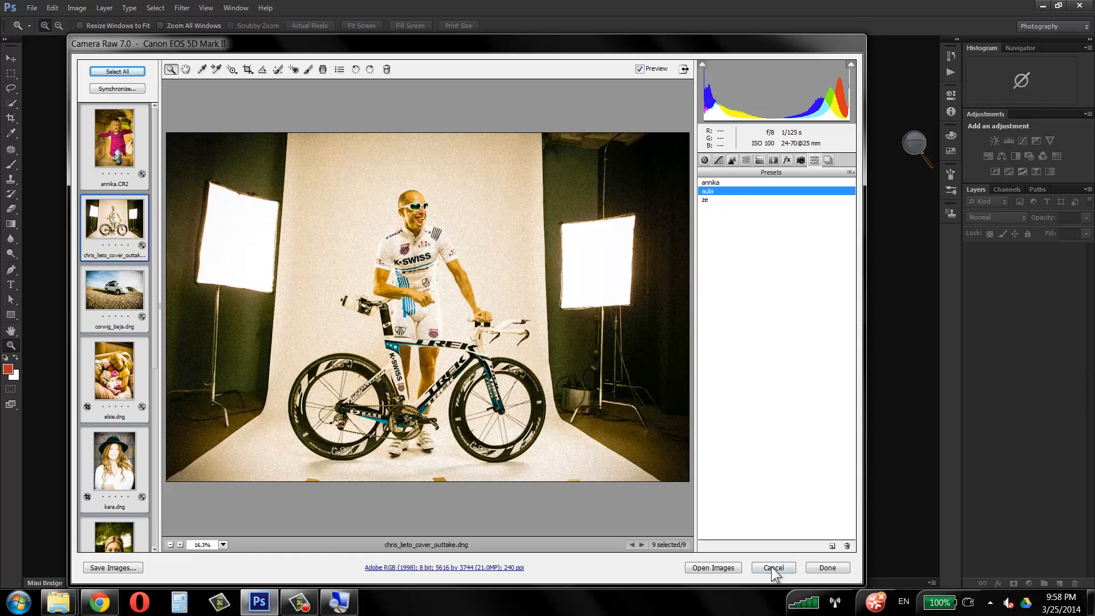
click(112, 149)
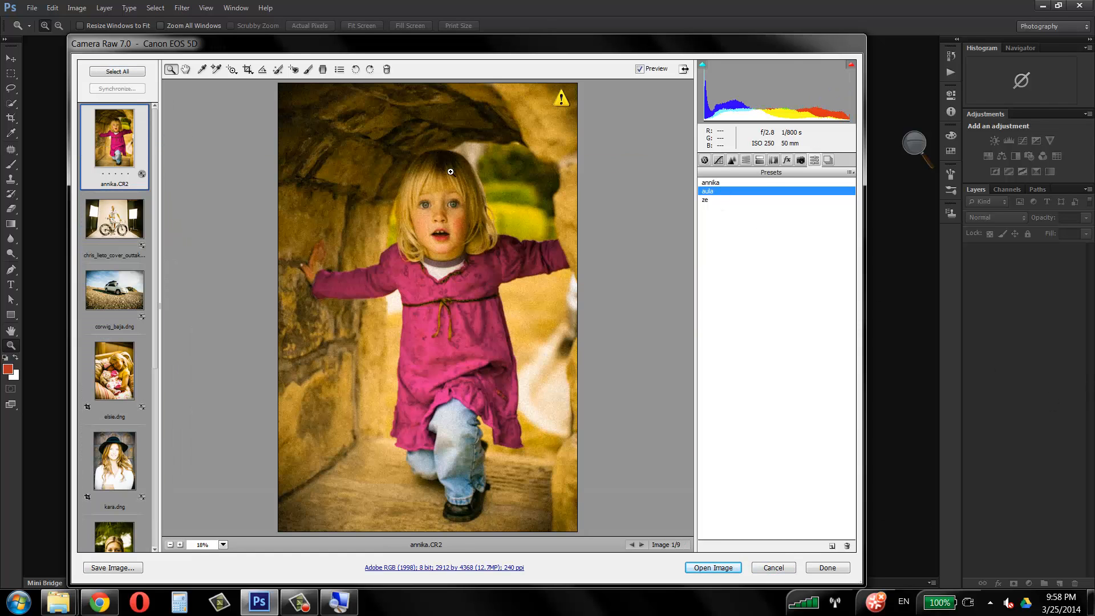
Step: Apply the annika preset to annika.CR2 and review its split toning and HSL luminance, saturation and hue settings
click(707, 182)
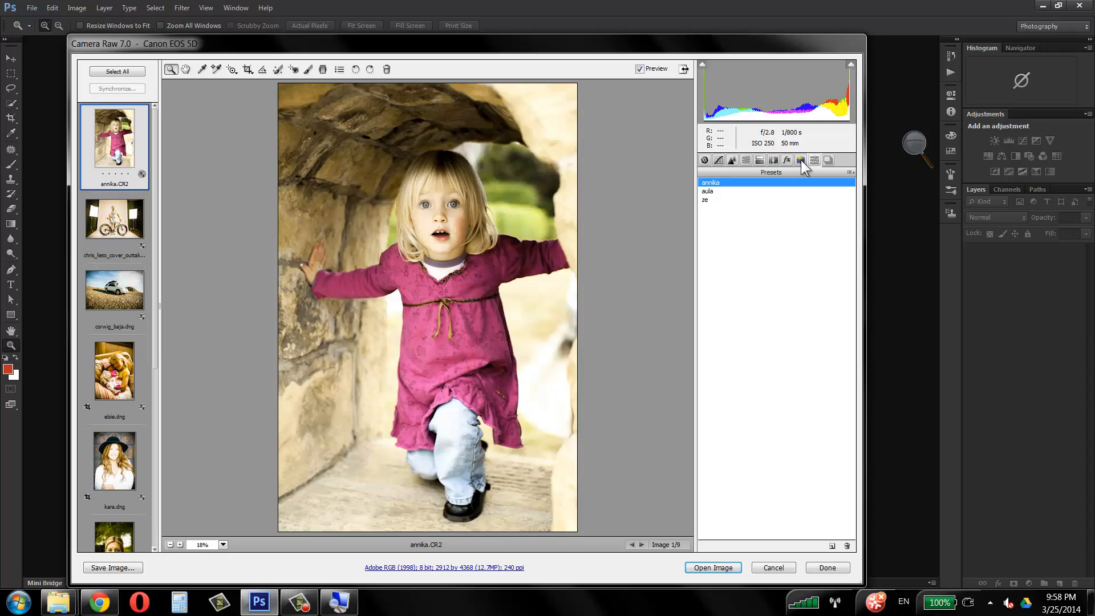
click(759, 160)
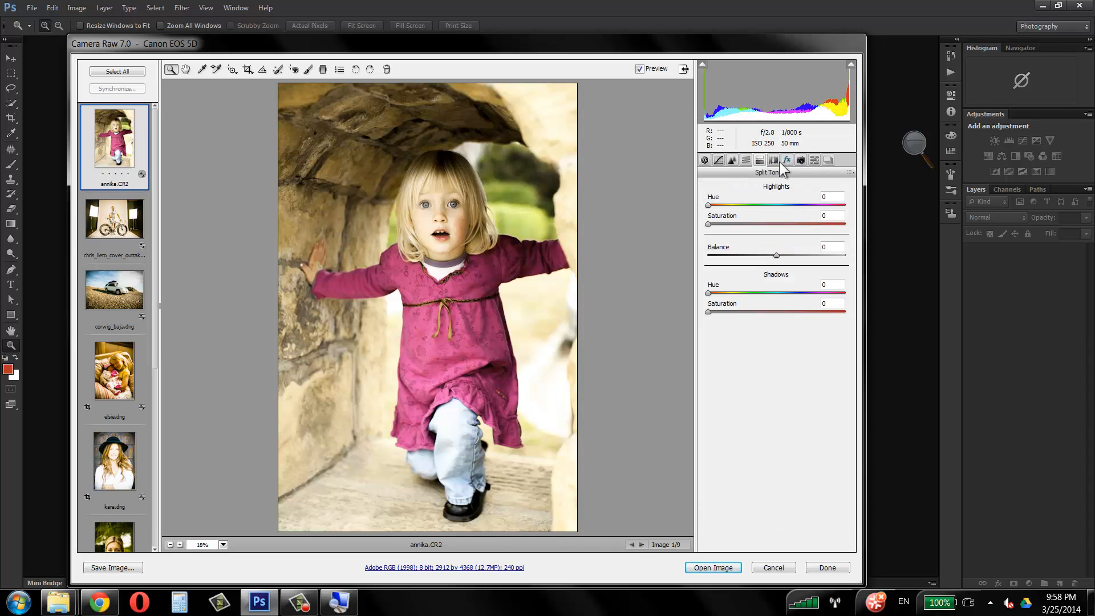
click(746, 160)
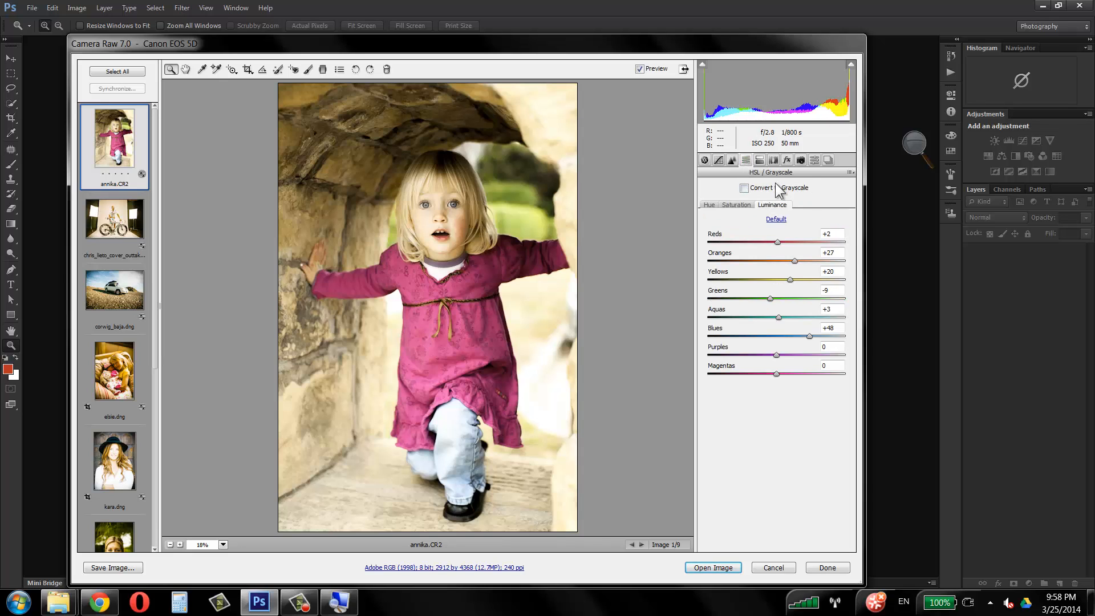
click(741, 205)
click(709, 205)
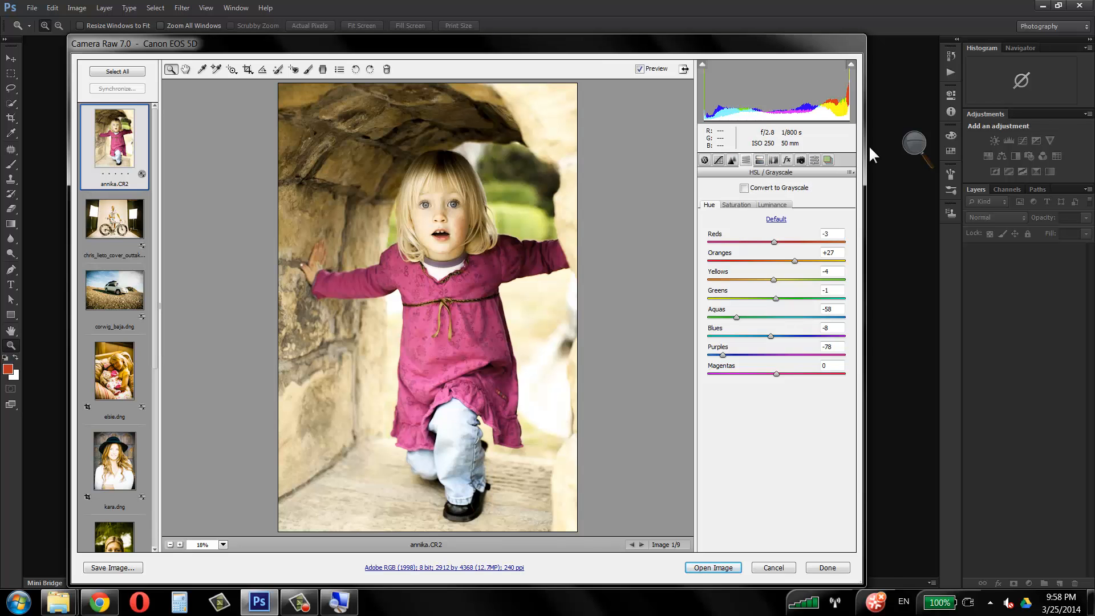
Step: Set the split toning balance to +3 and tint the highlights with hue 186 and saturation 52
click(914, 143)
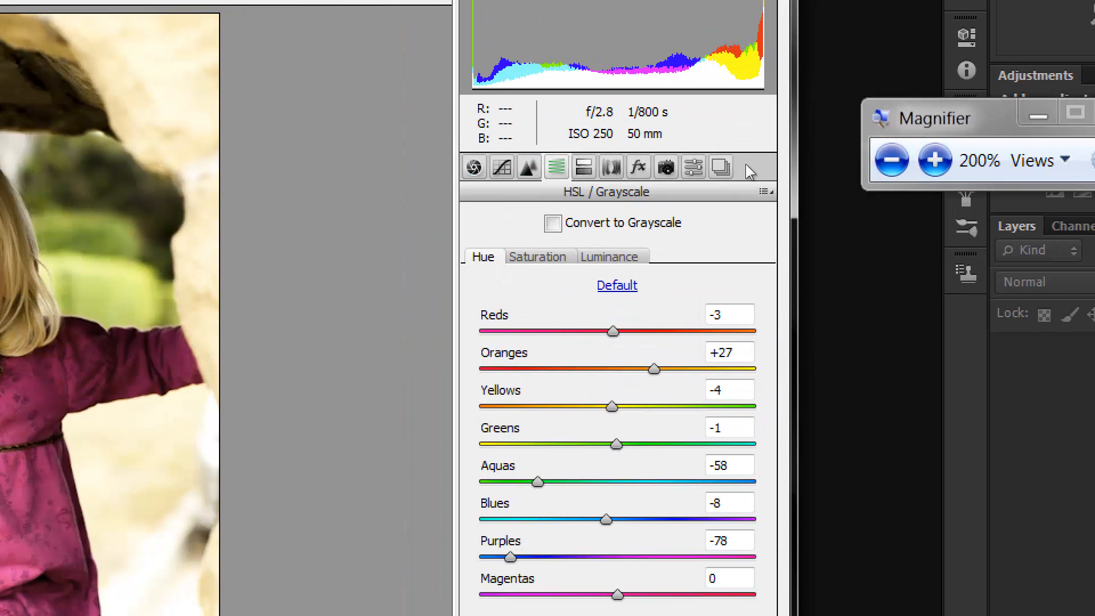
click(583, 167)
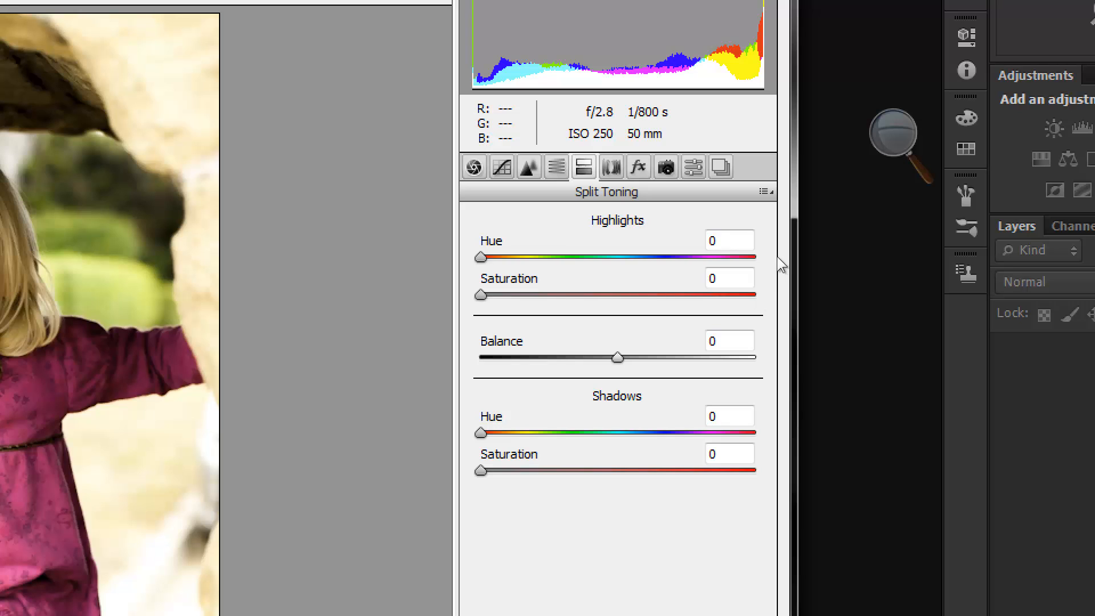
mouse_move(617, 357)
mouse_down()
mouse_move(701, 357)
mouse_move(547, 357)
mouse_move(622, 357)
mouse_up()
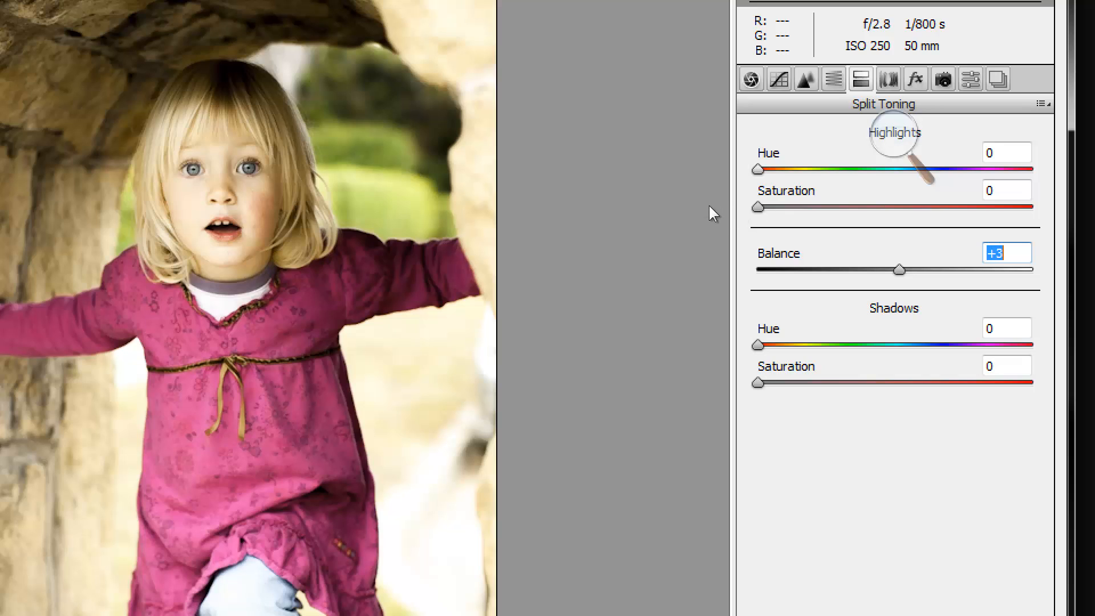
drag(757, 170, 899, 170)
key(Tab)
text(55)
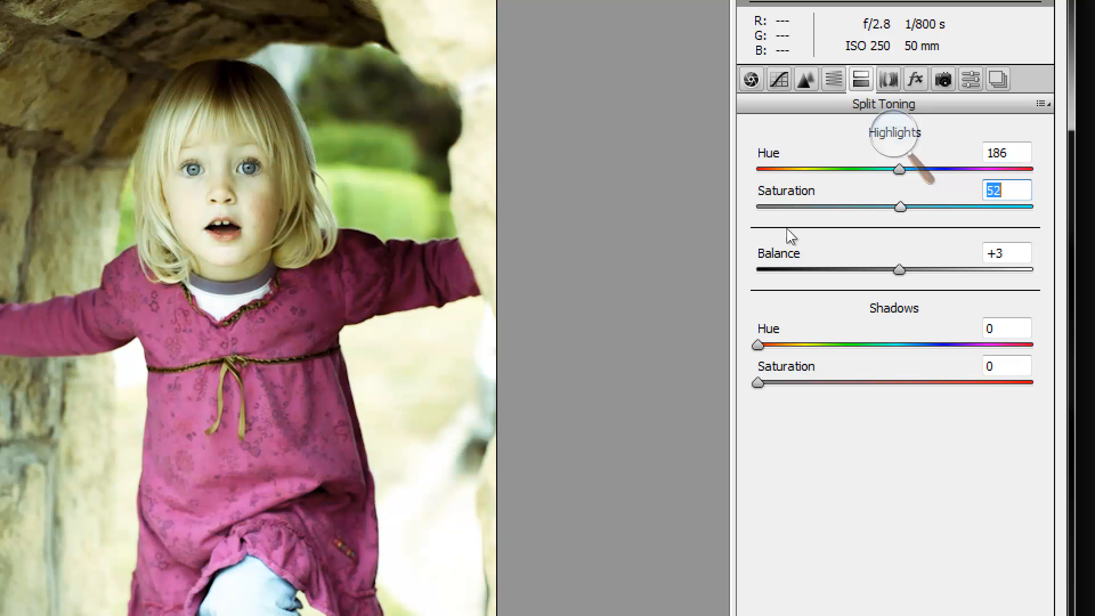
Step: Set split toning to highlights saturation 17, shadows hue 188, shadows saturation 10 and balance -3
drag(769, 228, 730, 233)
mouse_move(713, 294)
mouse_down()
mouse_move(791, 295)
mouse_move(738, 308)
mouse_move(788, 309)
mouse_move(713, 313)
mouse_move(725, 310)
mouse_up()
mouse_move(779, 254)
mouse_down()
mouse_move(734, 263)
mouse_move(816, 265)
mouse_move(776, 265)
mouse_up()
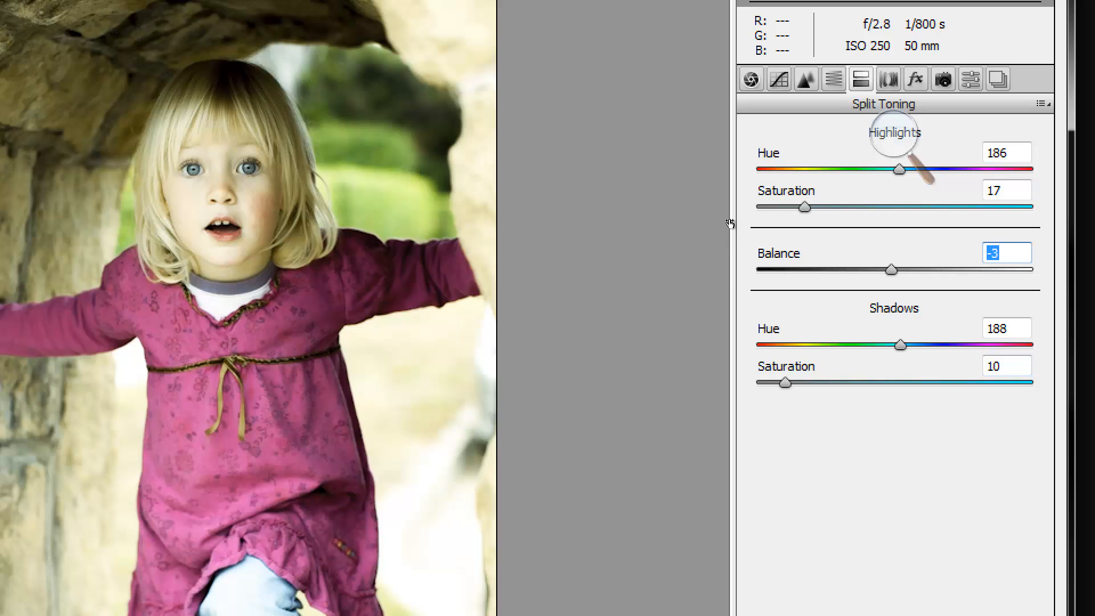
Step: Reset the split toning hue and saturation to 0 for both highlights and shadows, and close the Magnifier
drag(779, 223, 714, 256)
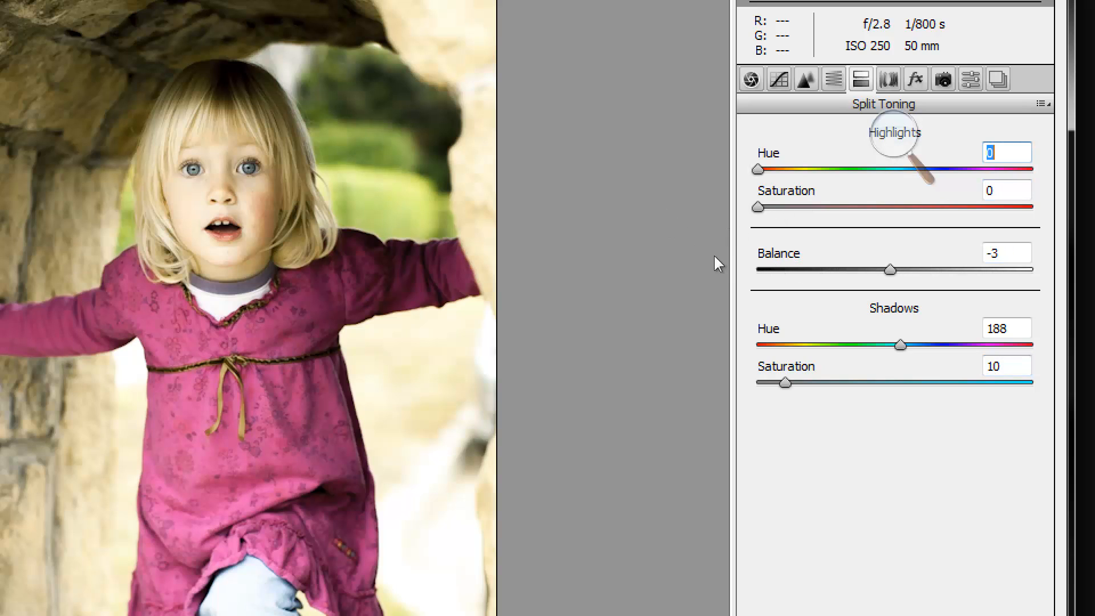
click(778, 293)
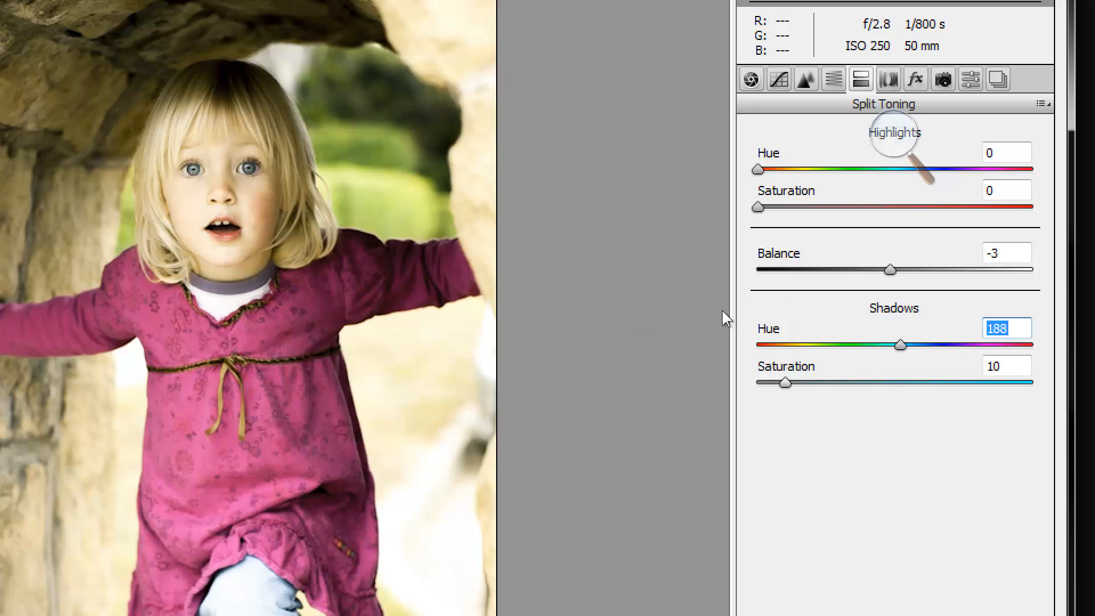
double_click(722, 310)
double_click(778, 293)
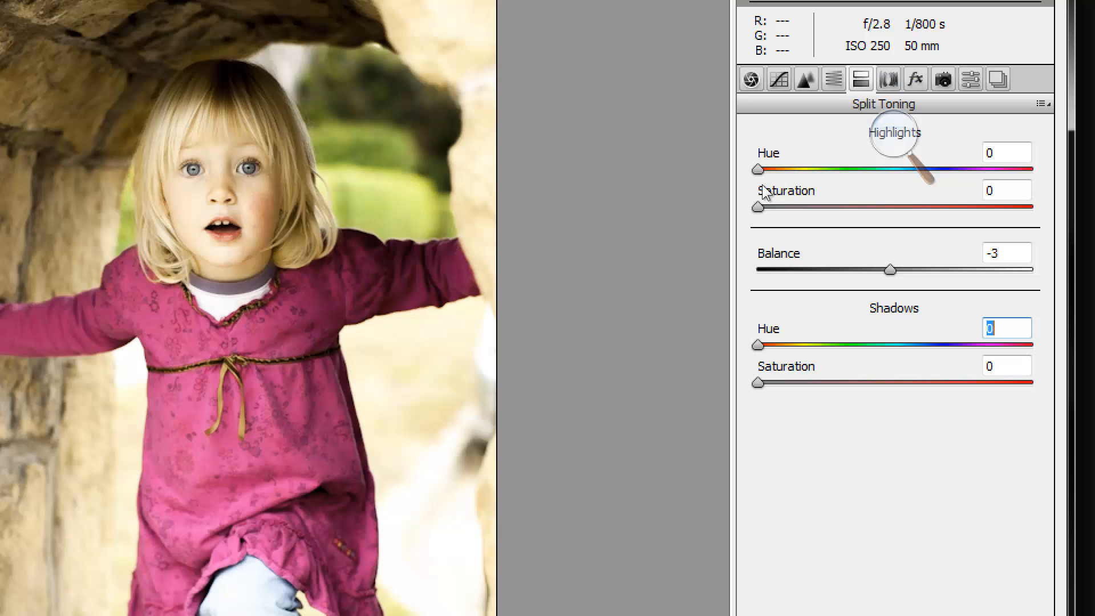
key(super+minus)
key(super+minus)
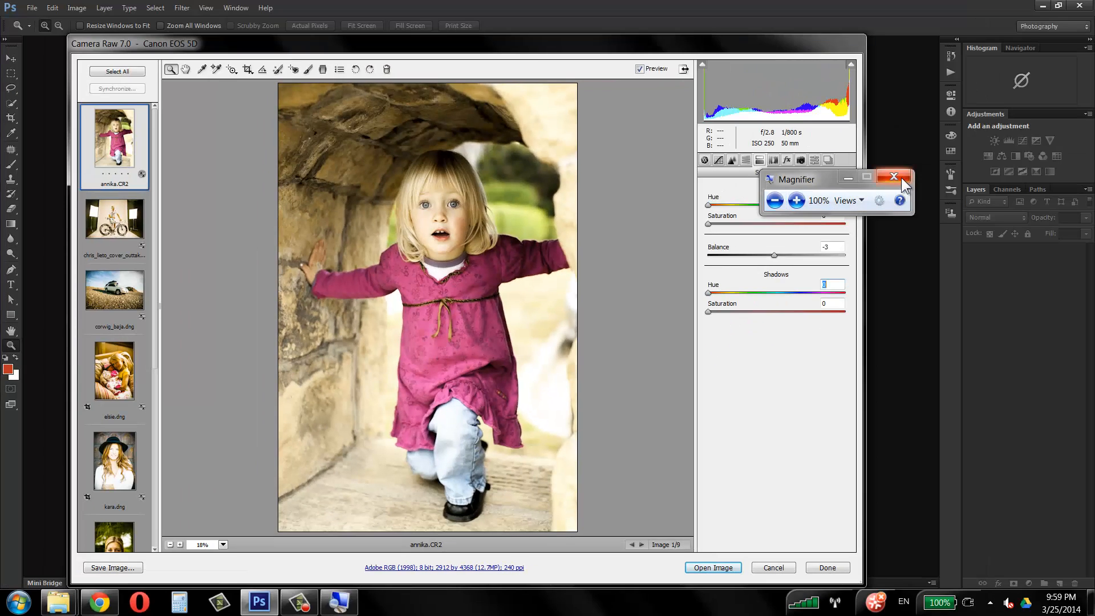
click(901, 176)
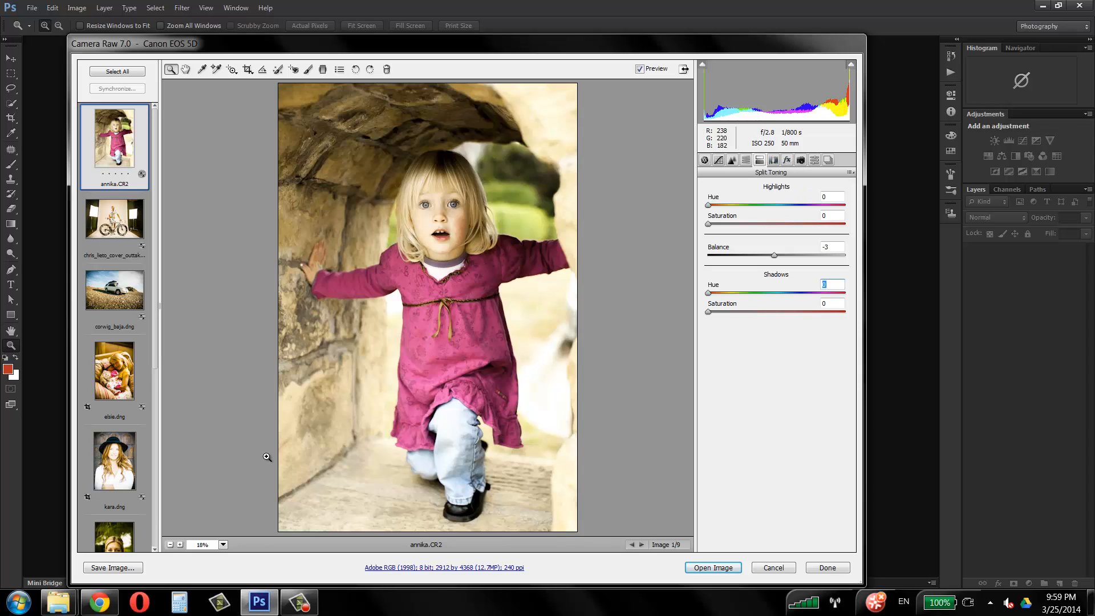
Step: Reopen the Windows Magnifier and examine the manual Lens Corrections settings up close
click(19, 603)
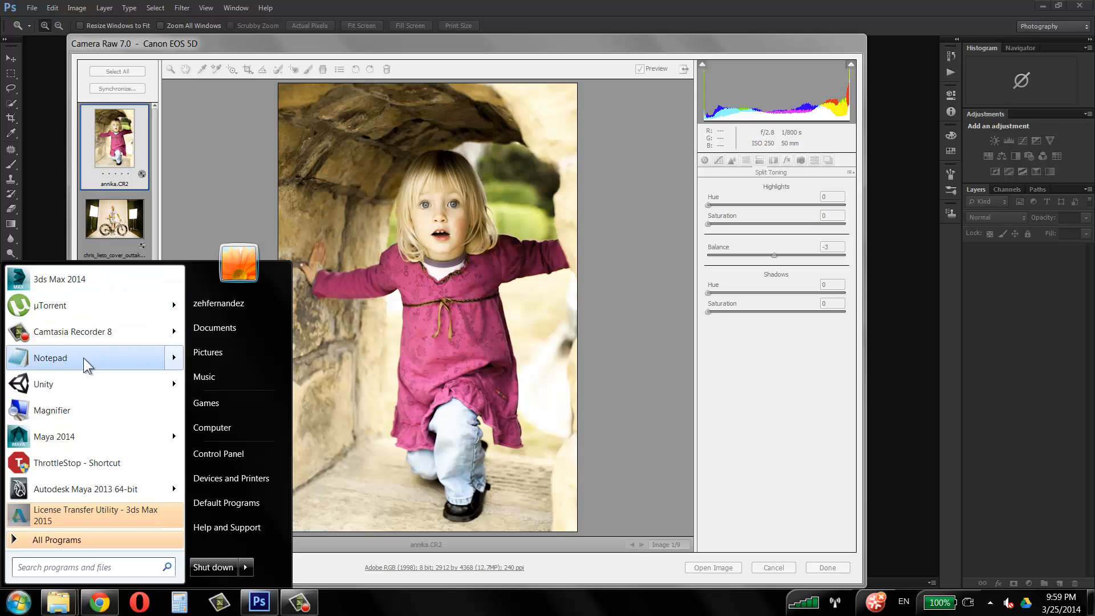
click(81, 414)
click(809, 200)
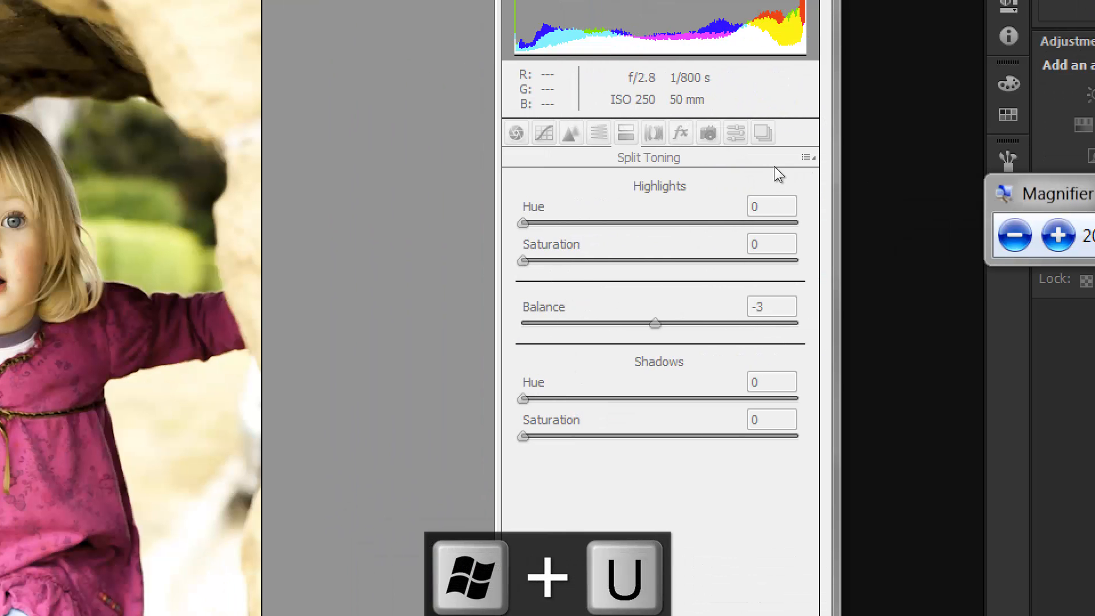
click(774, 166)
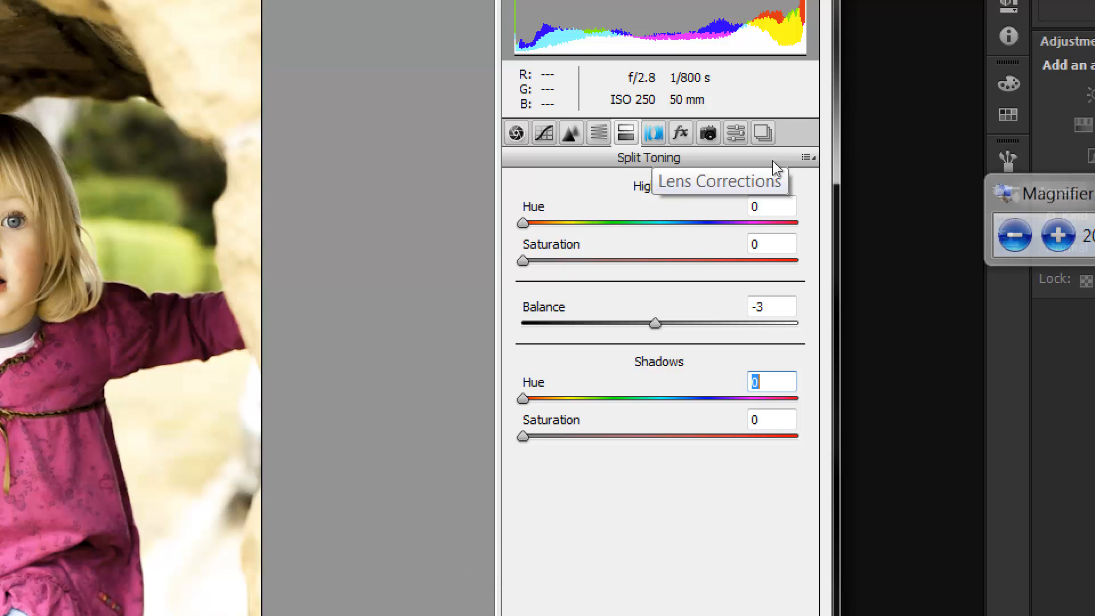
click(772, 160)
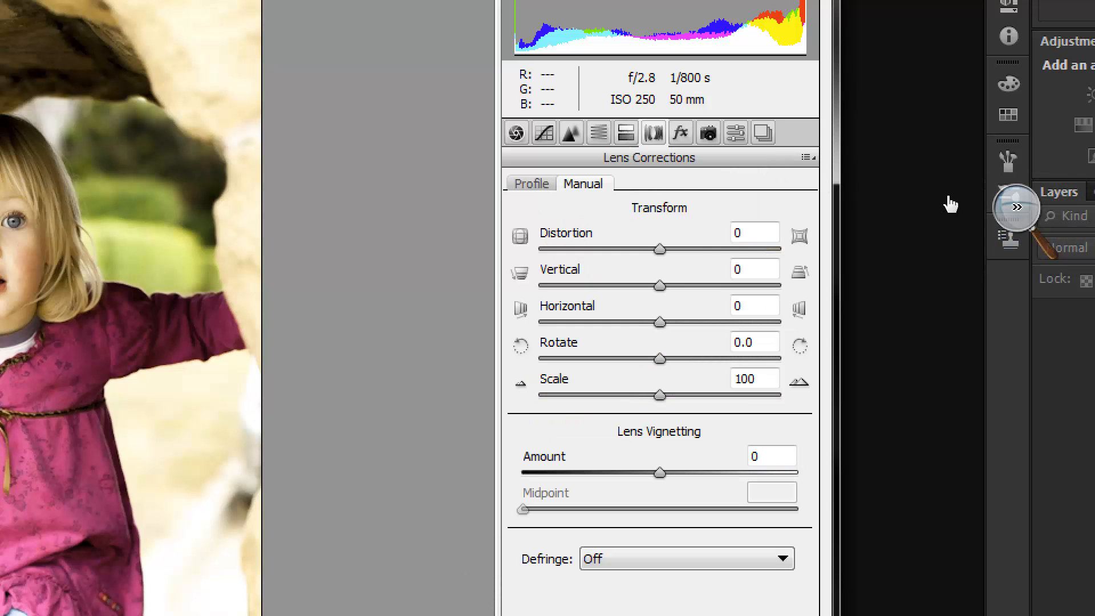
key(super+minus)
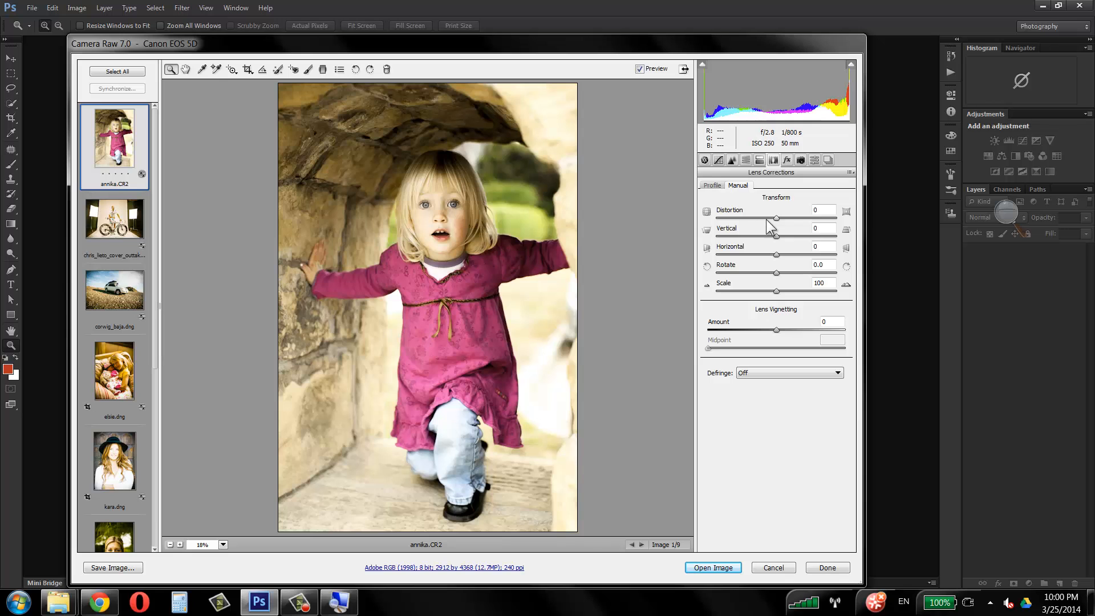
Step: Try lens transform values of distortion -3, vertical +7 and horizontal +10, and reset them and the rotation to 0
drag(778, 220, 783, 256)
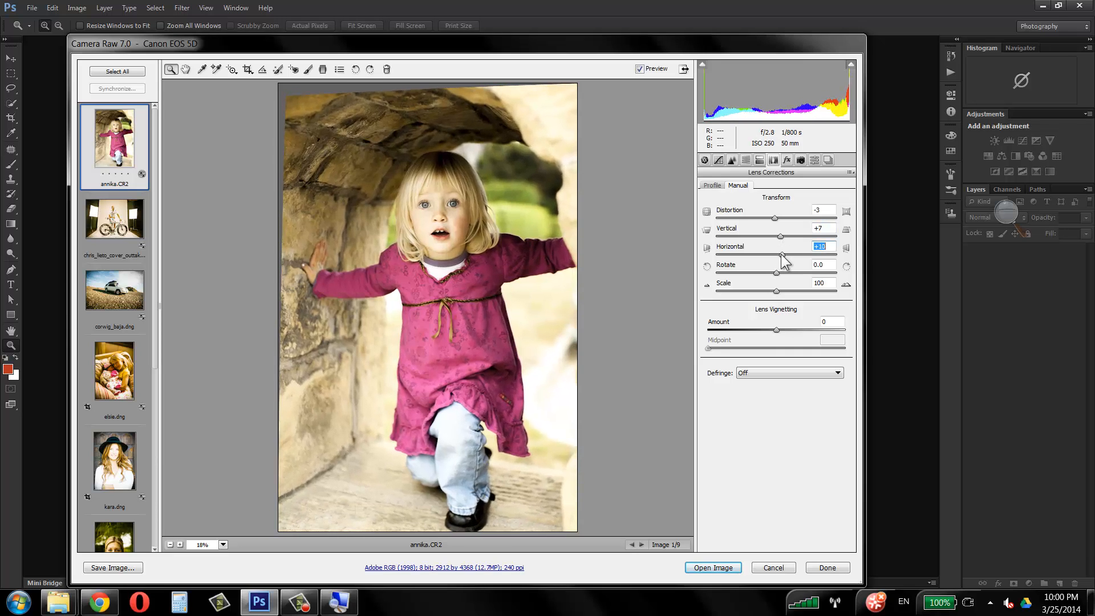
click(827, 209)
text(0)
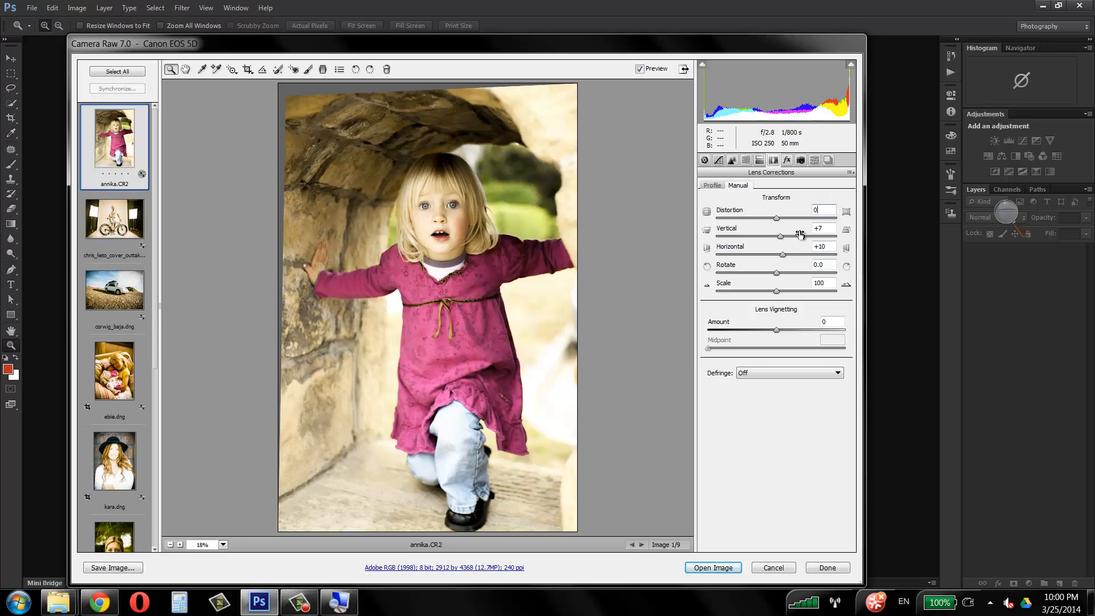
click(820, 229)
text(0)
click(816, 247)
text(0)
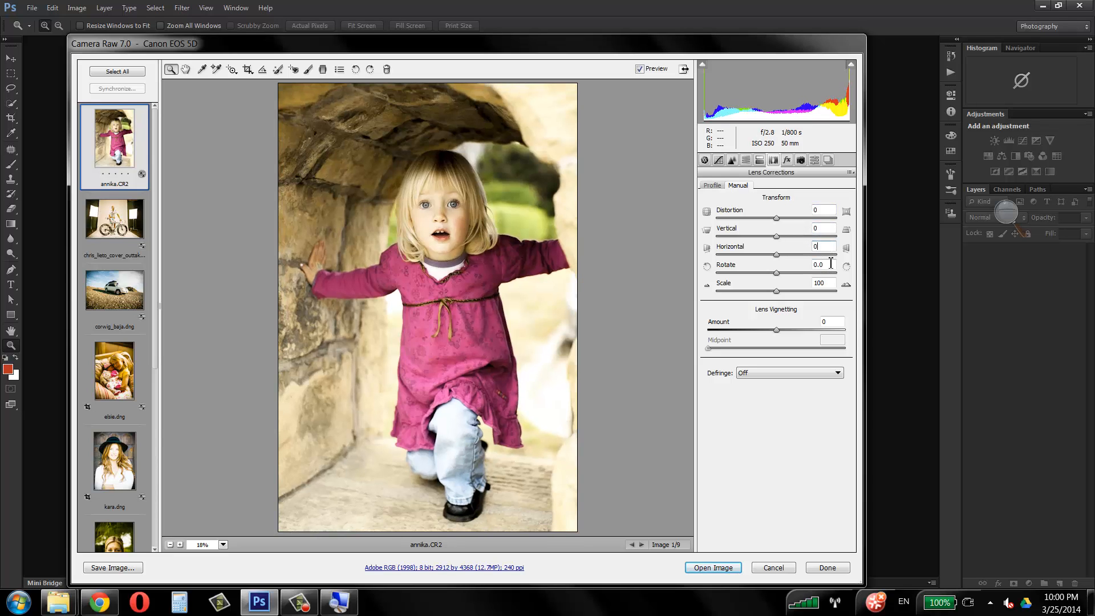
double_click(830, 263)
text(0)
click(828, 283)
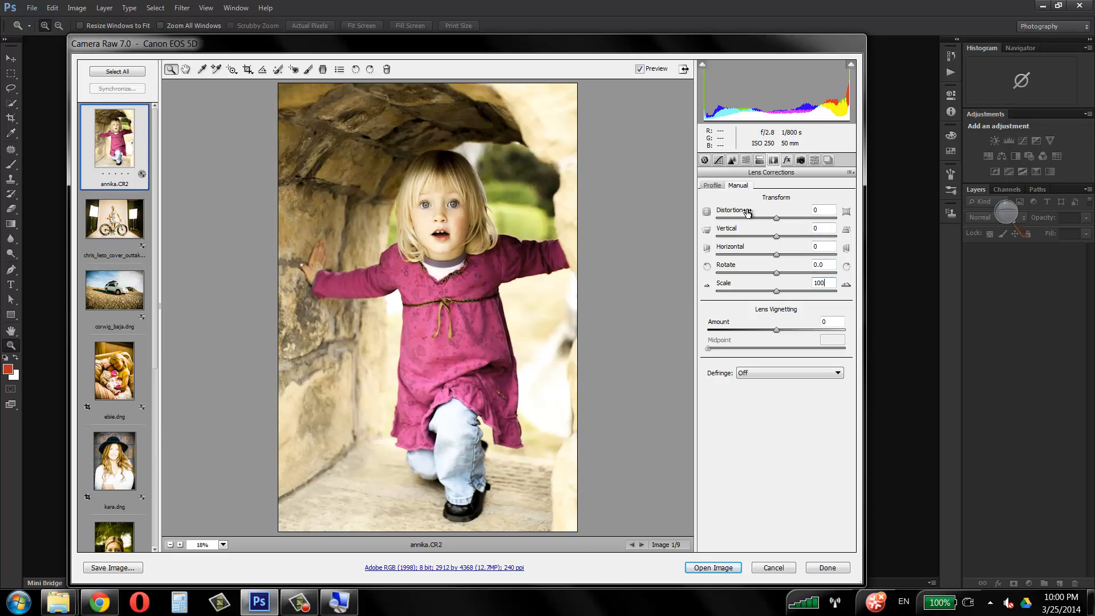
Step: Enable lens profile corrections for annika.CR2 with the Default setup
click(716, 184)
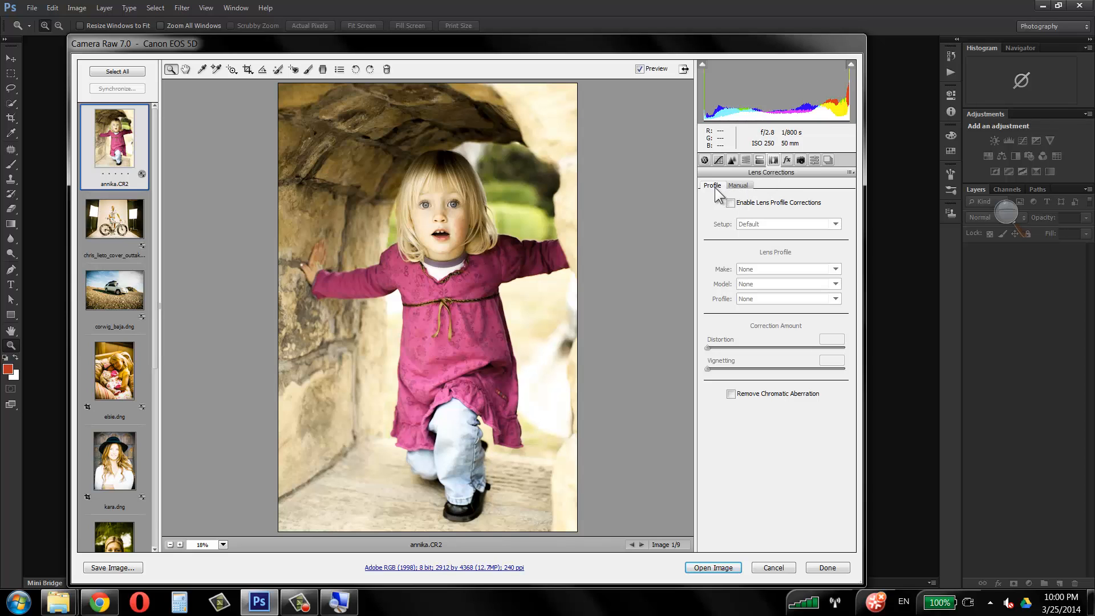
click(736, 186)
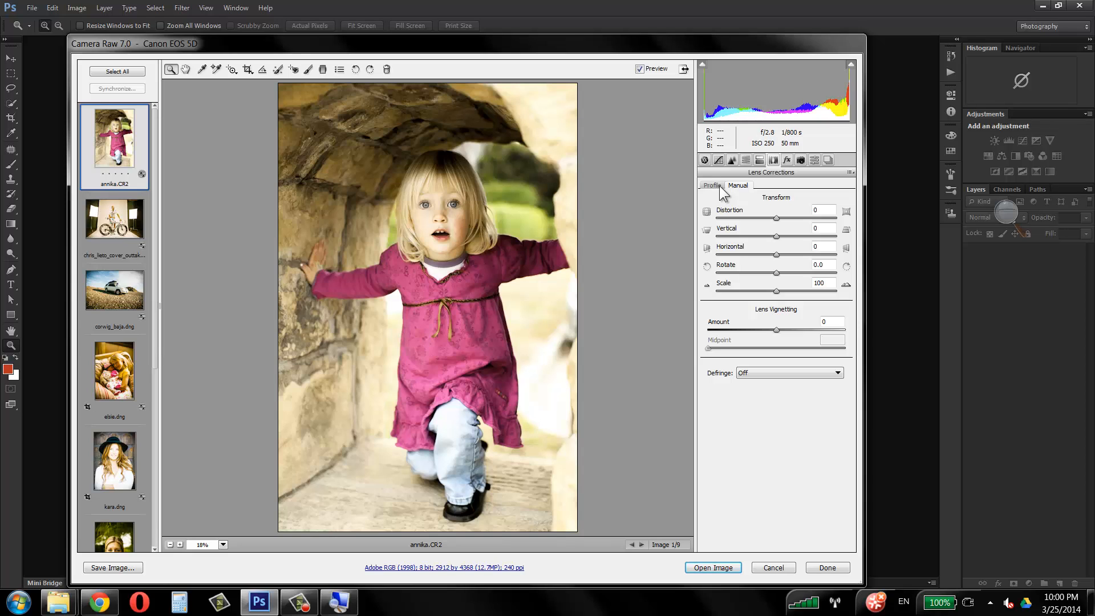
click(713, 185)
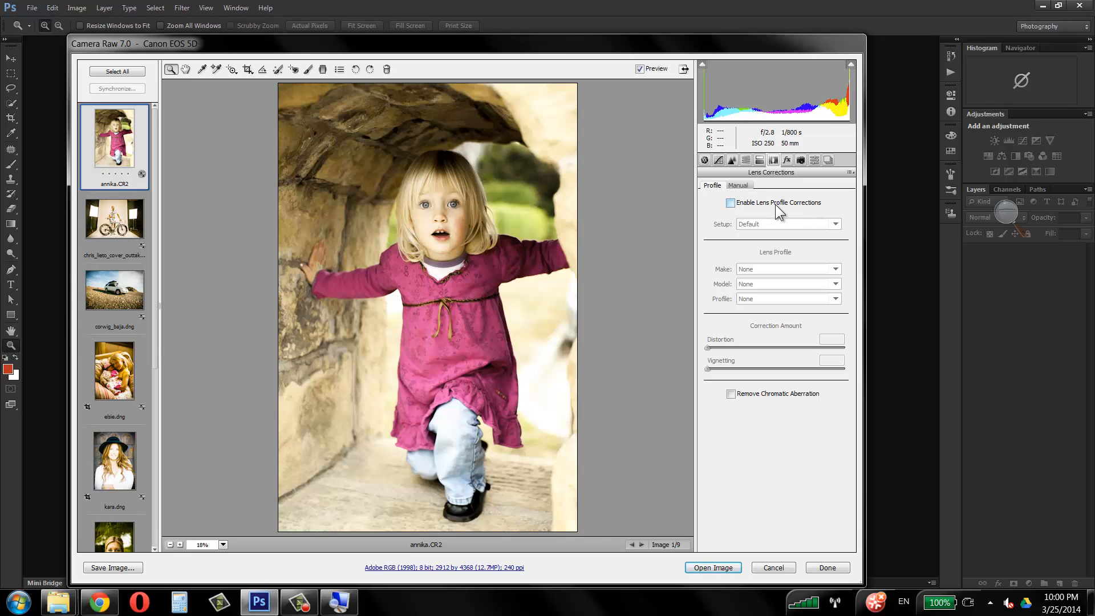
click(731, 203)
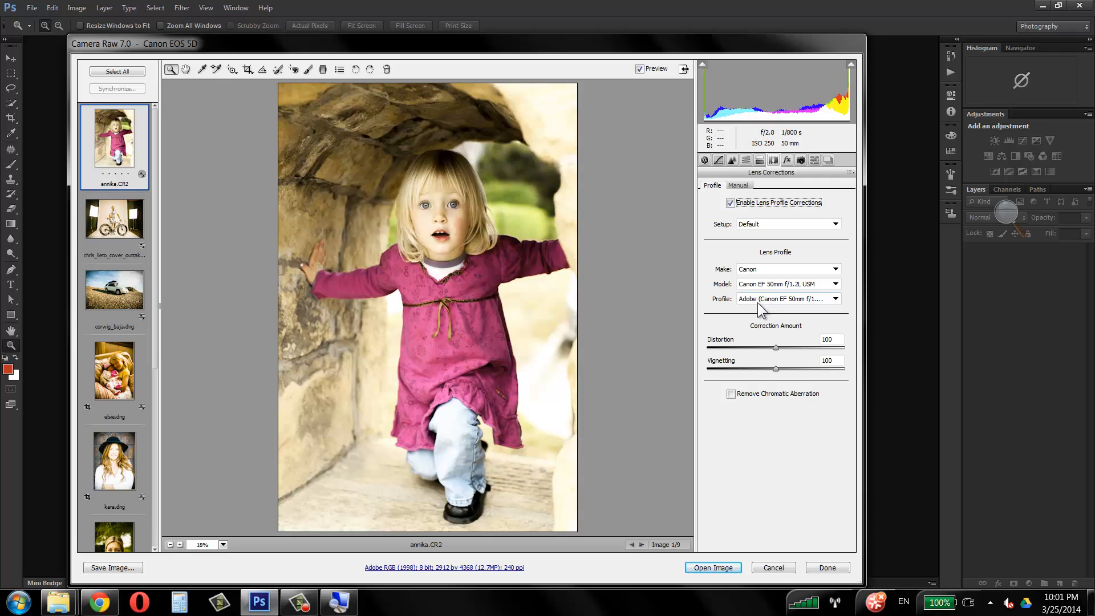
click(809, 224)
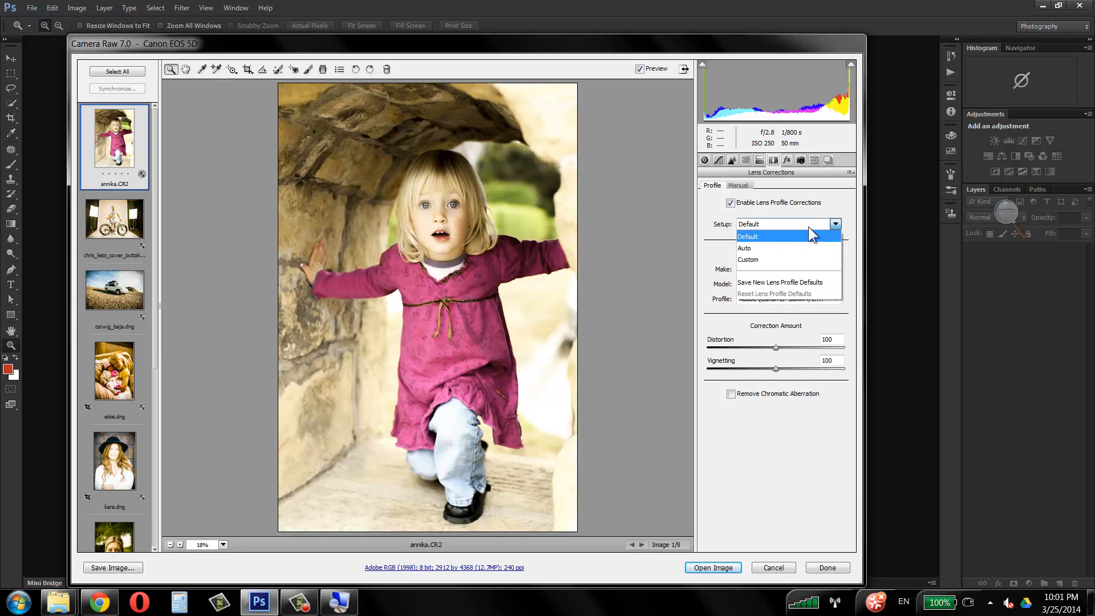
click(808, 227)
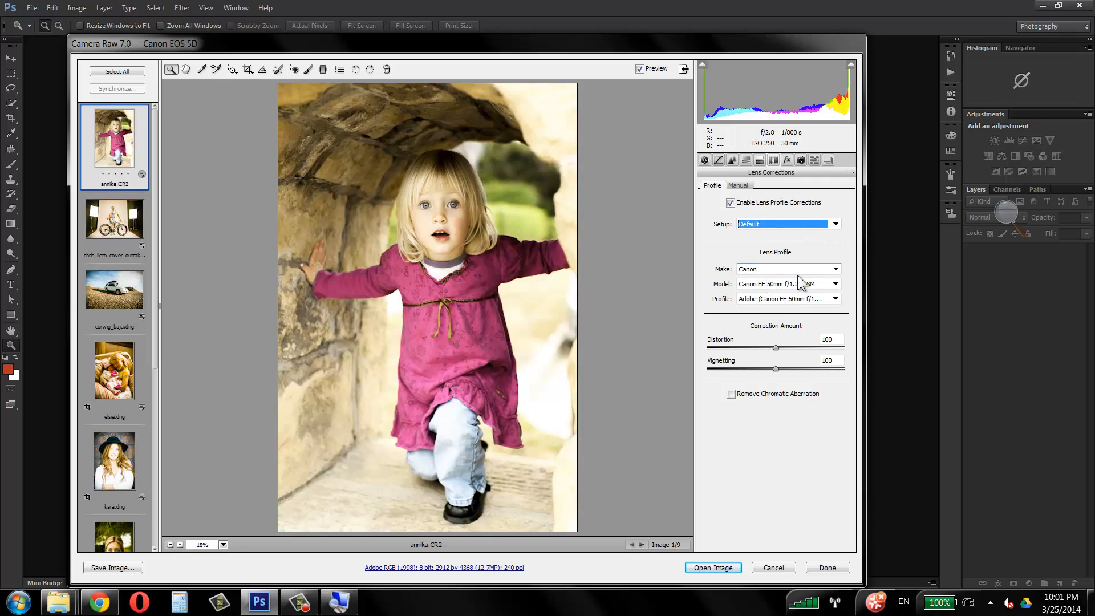
Step: Set the lens profile make to Hasselblad and the model to Hasselblad HC 4.5/300
click(796, 272)
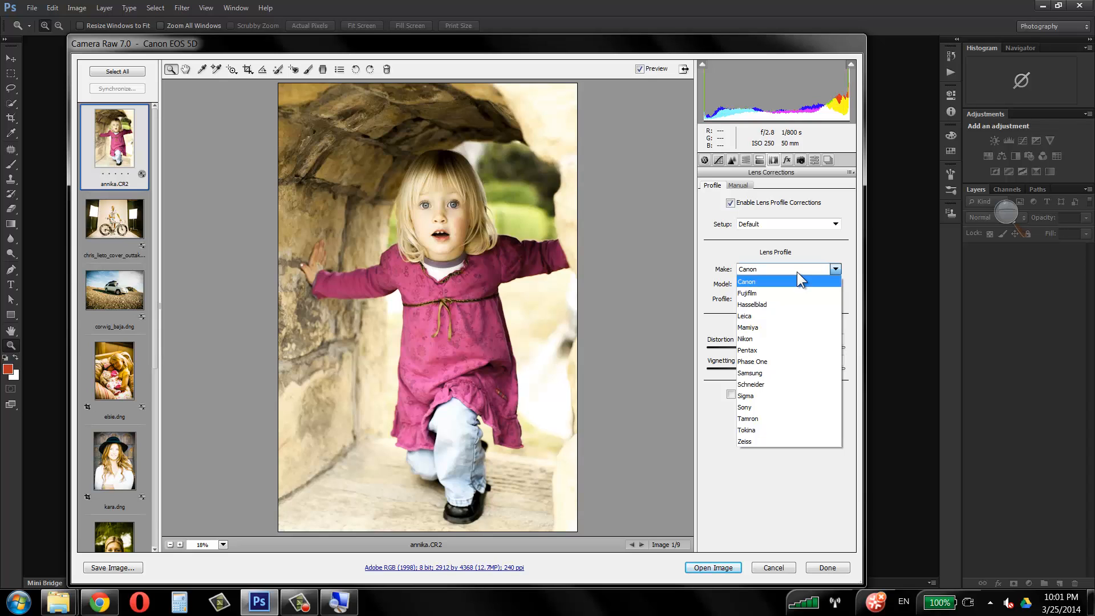
click(757, 303)
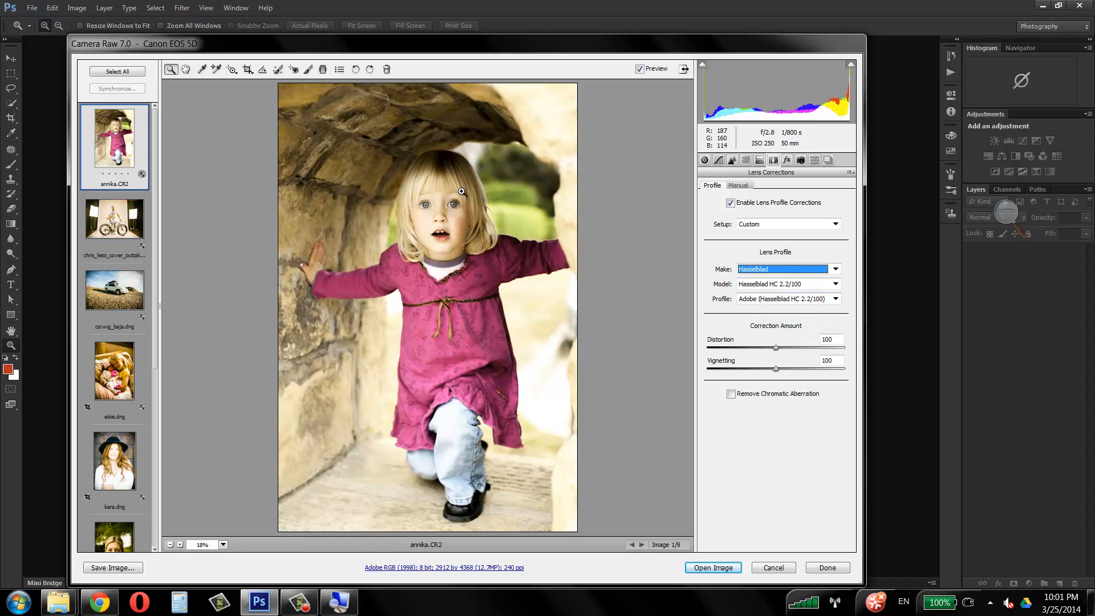
click(779, 284)
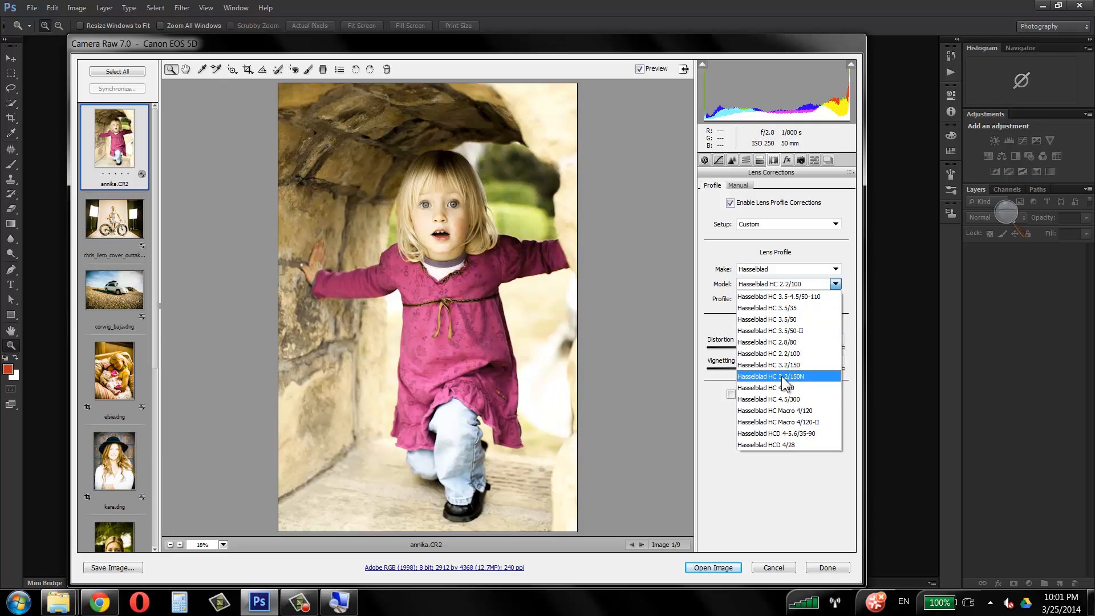
click(799, 400)
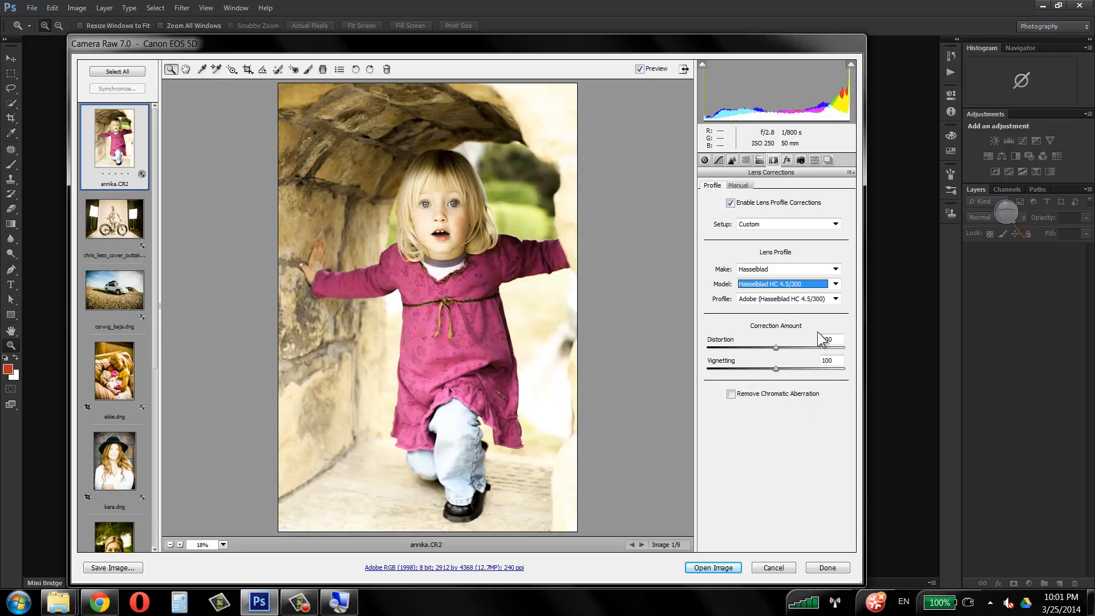
Step: Try the Hasselblad HC 3.5/35 lens model in the profile corrections for annika.CR2
click(835, 284)
click(789, 307)
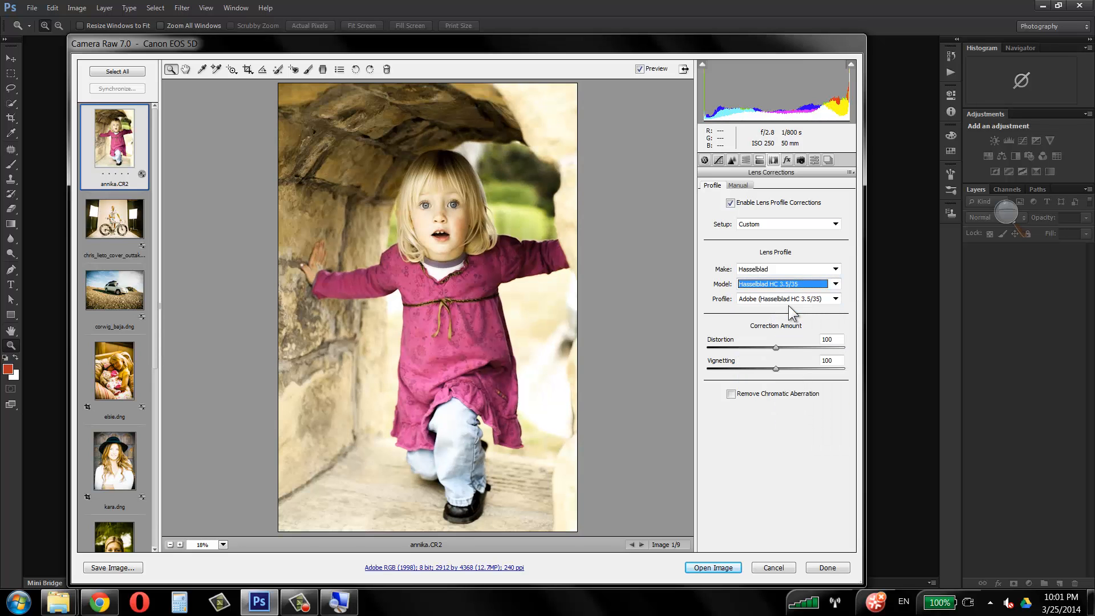
Step: Set the lens profile to Leica with model Leica ELMARIT-S 1:2.8/30mm ASPH, and lower the distortion correction amount to 49
click(782, 270)
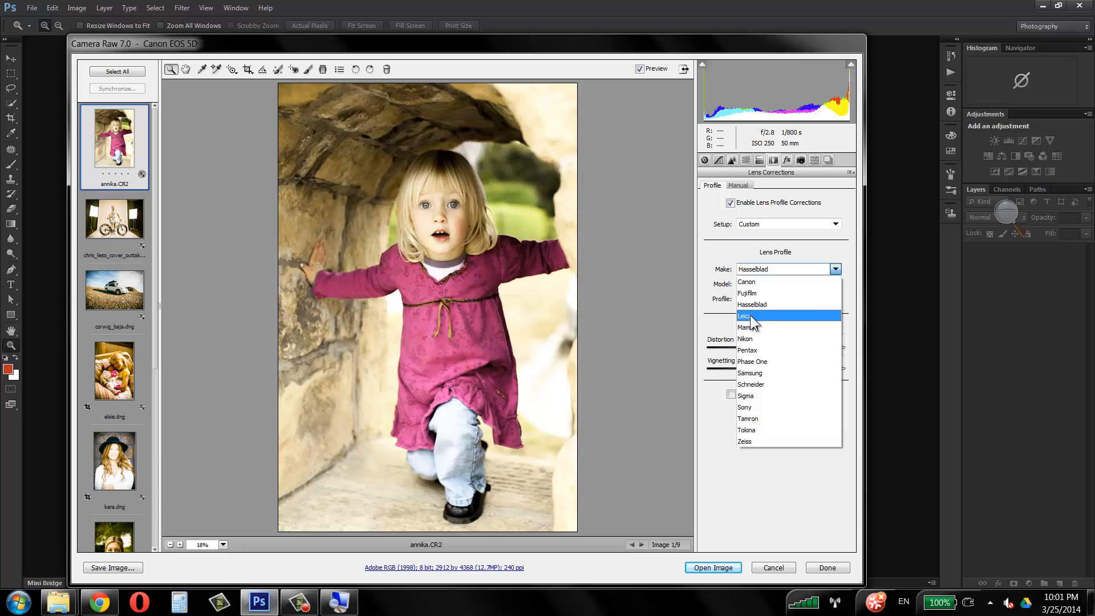
click(751, 315)
click(785, 284)
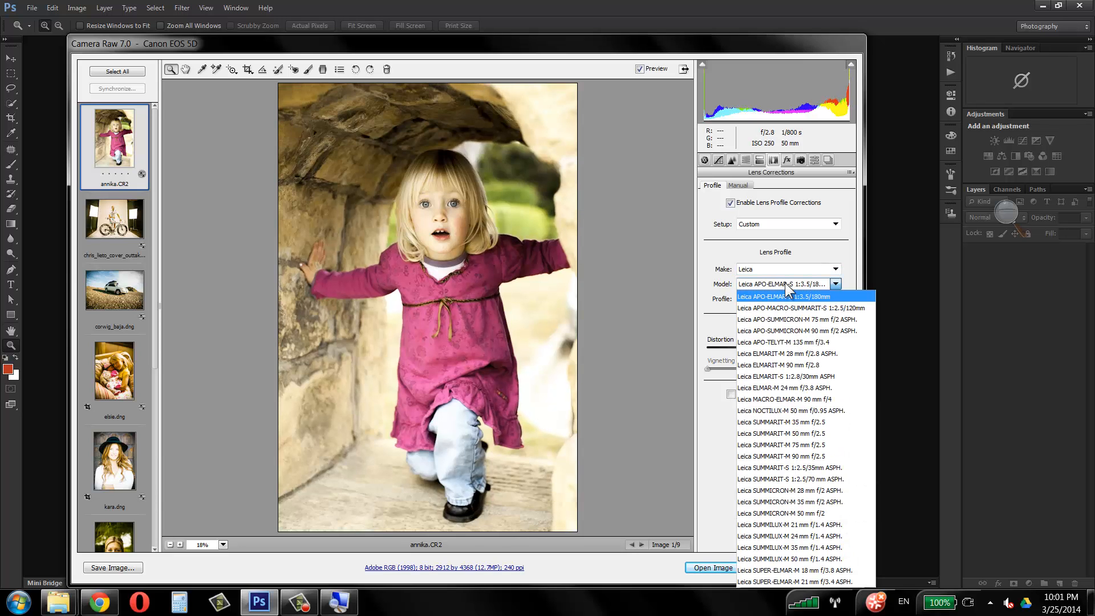
click(829, 444)
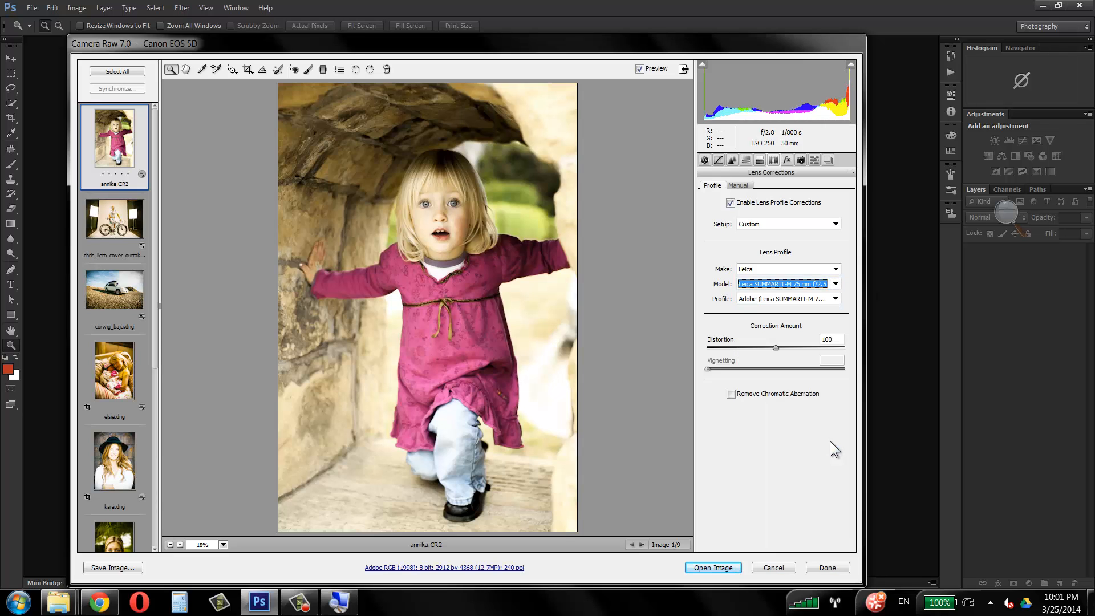
click(799, 285)
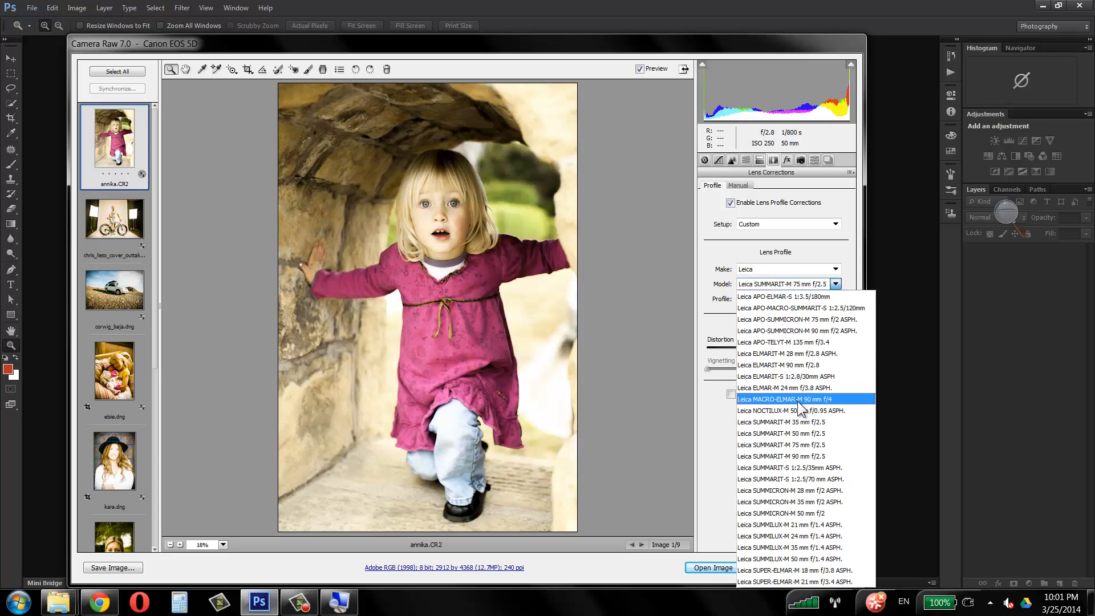
click(800, 378)
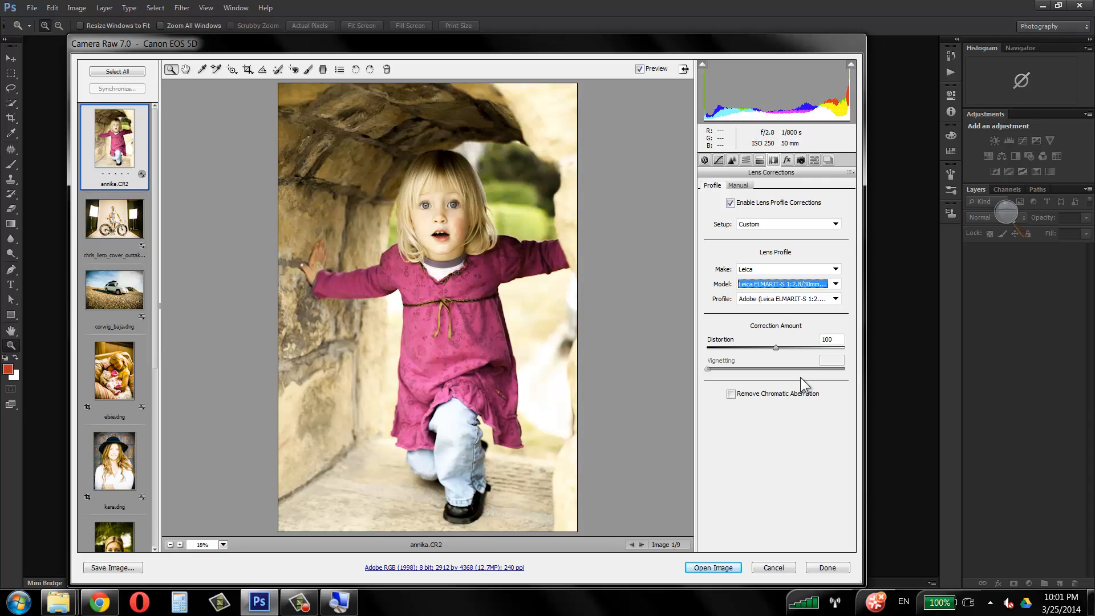
drag(776, 347, 739, 370)
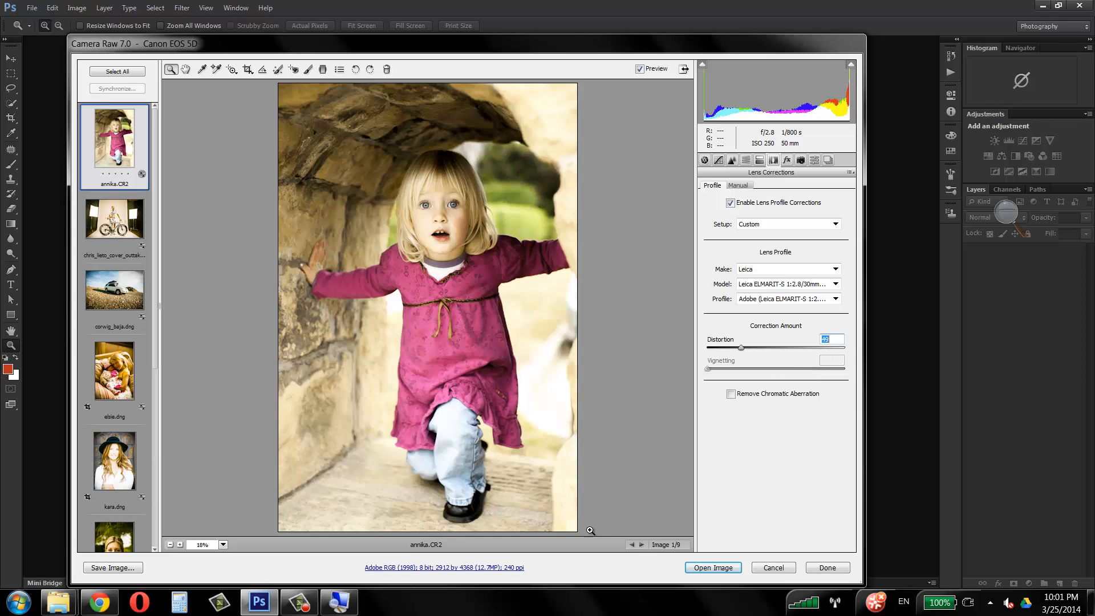
click(312, 608)
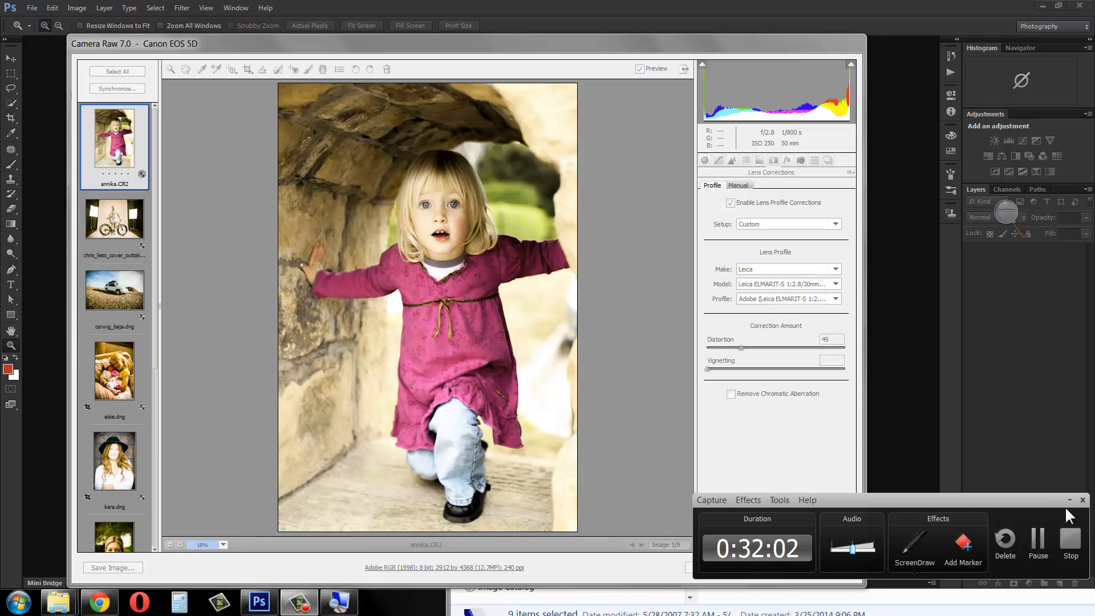